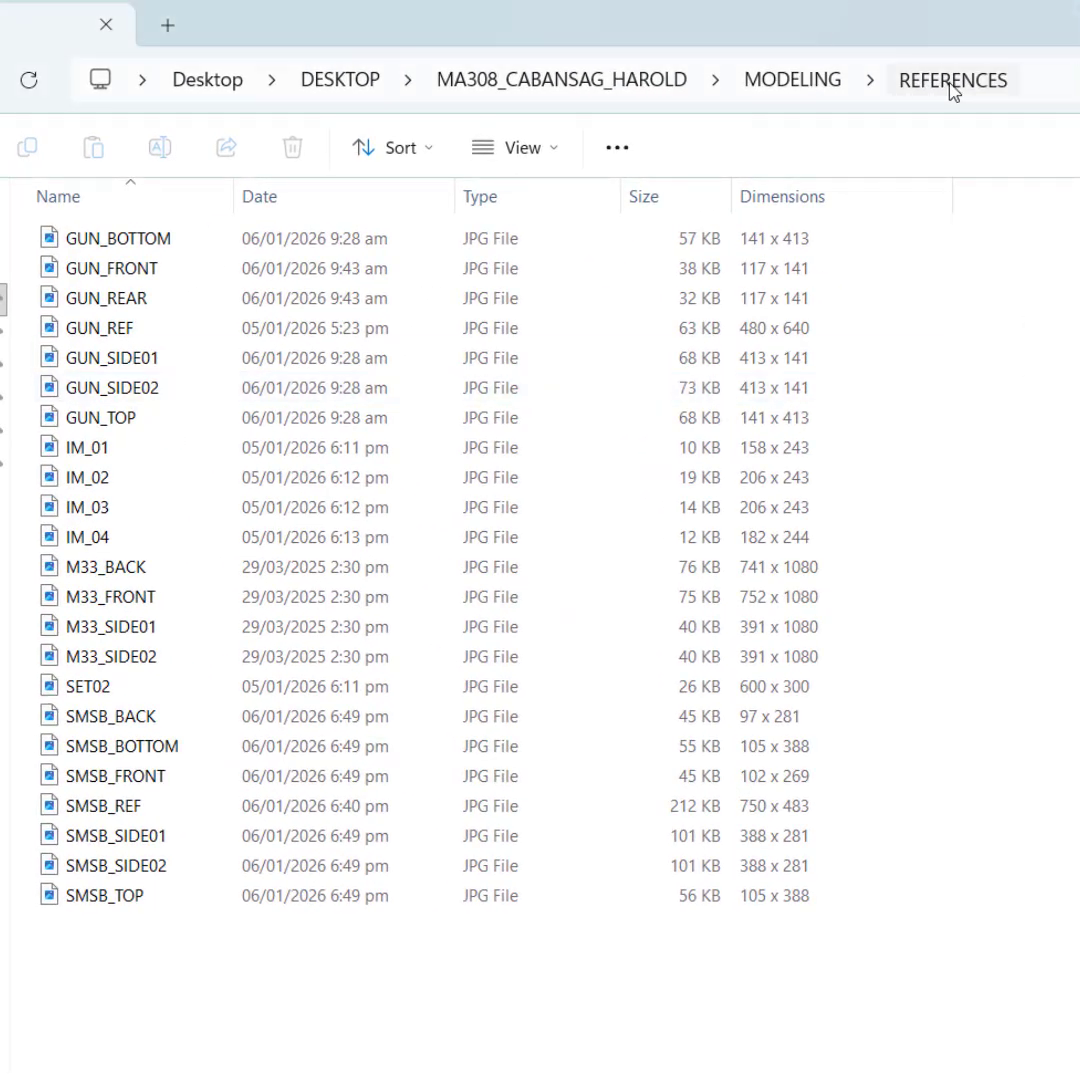
Step: Check which detail columns, including Dimensions, are enabled for the images in the REFERENCES folder
click(953, 88)
click(579, 88)
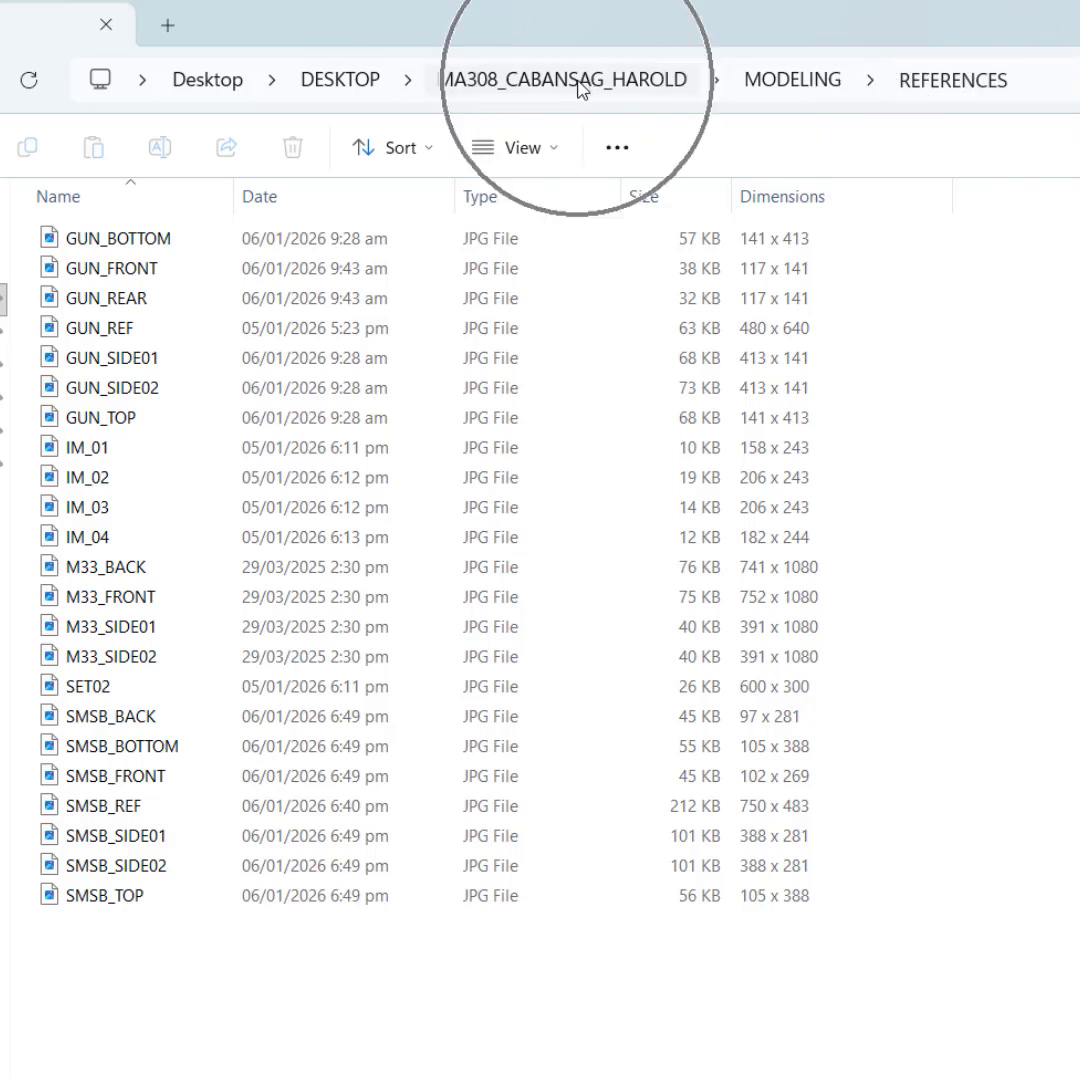
click(578, 88)
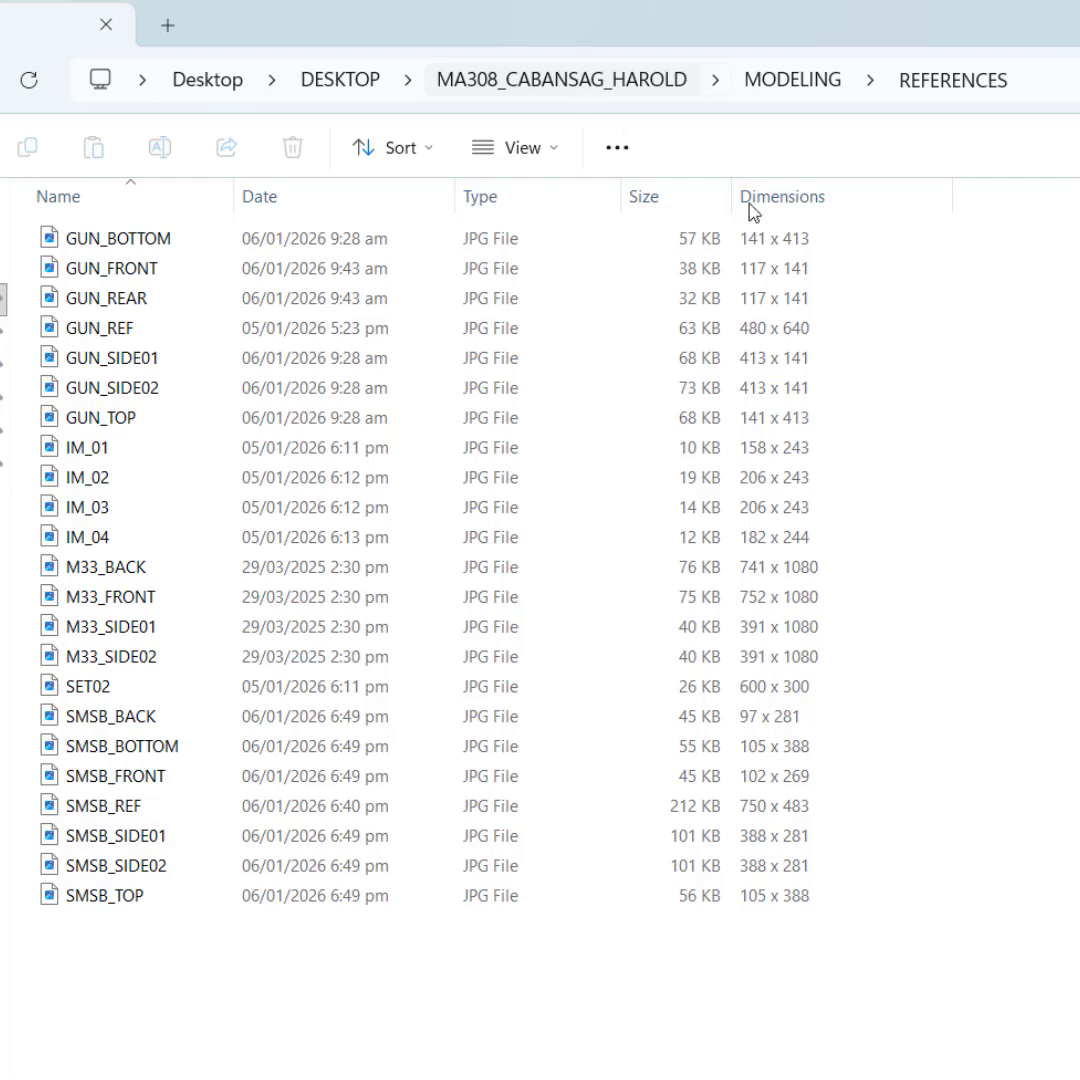
mouse_move(1079, 263)
mouse_down()
mouse_move(263, 955)
mouse_move(1079, 245)
mouse_up()
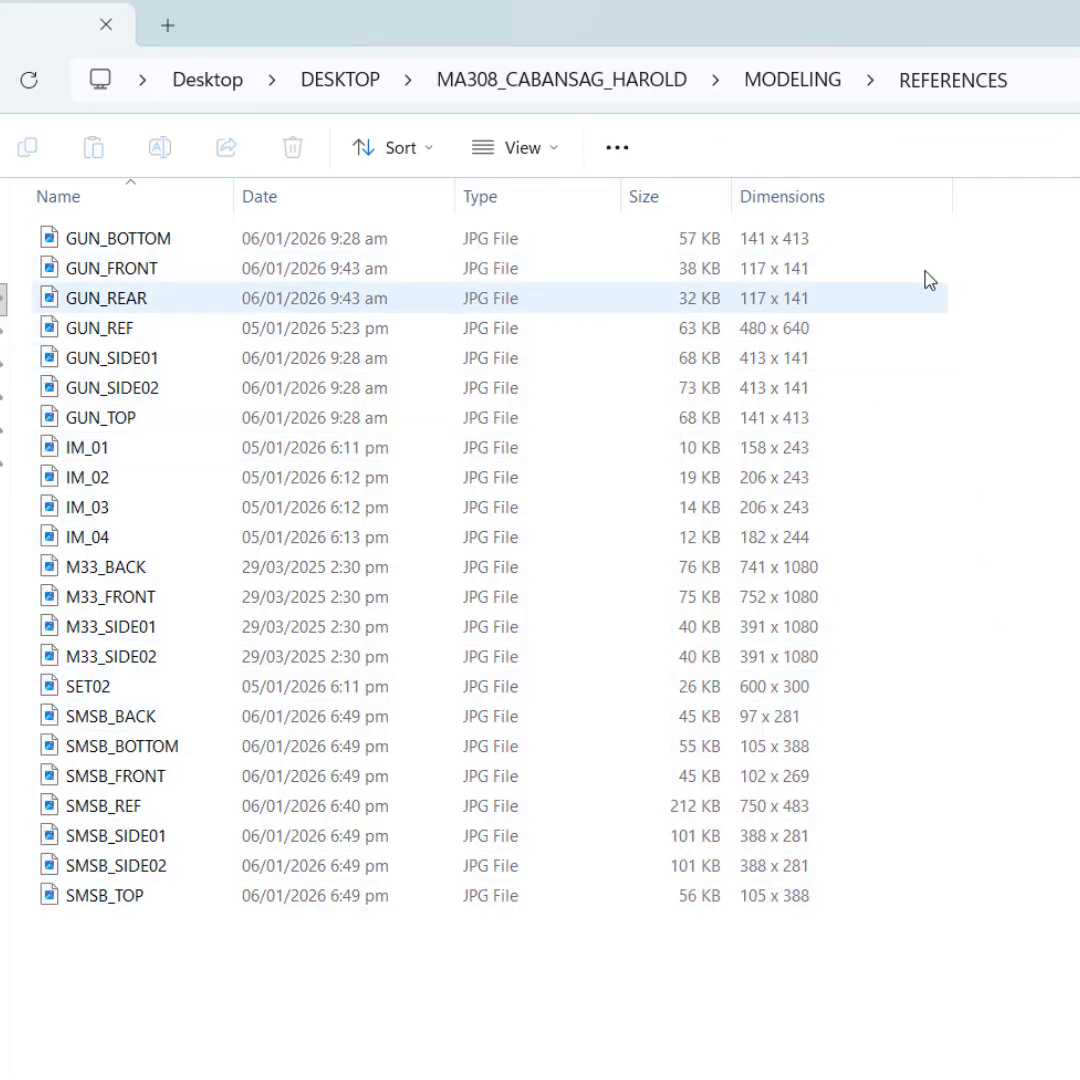
right_click(838, 197)
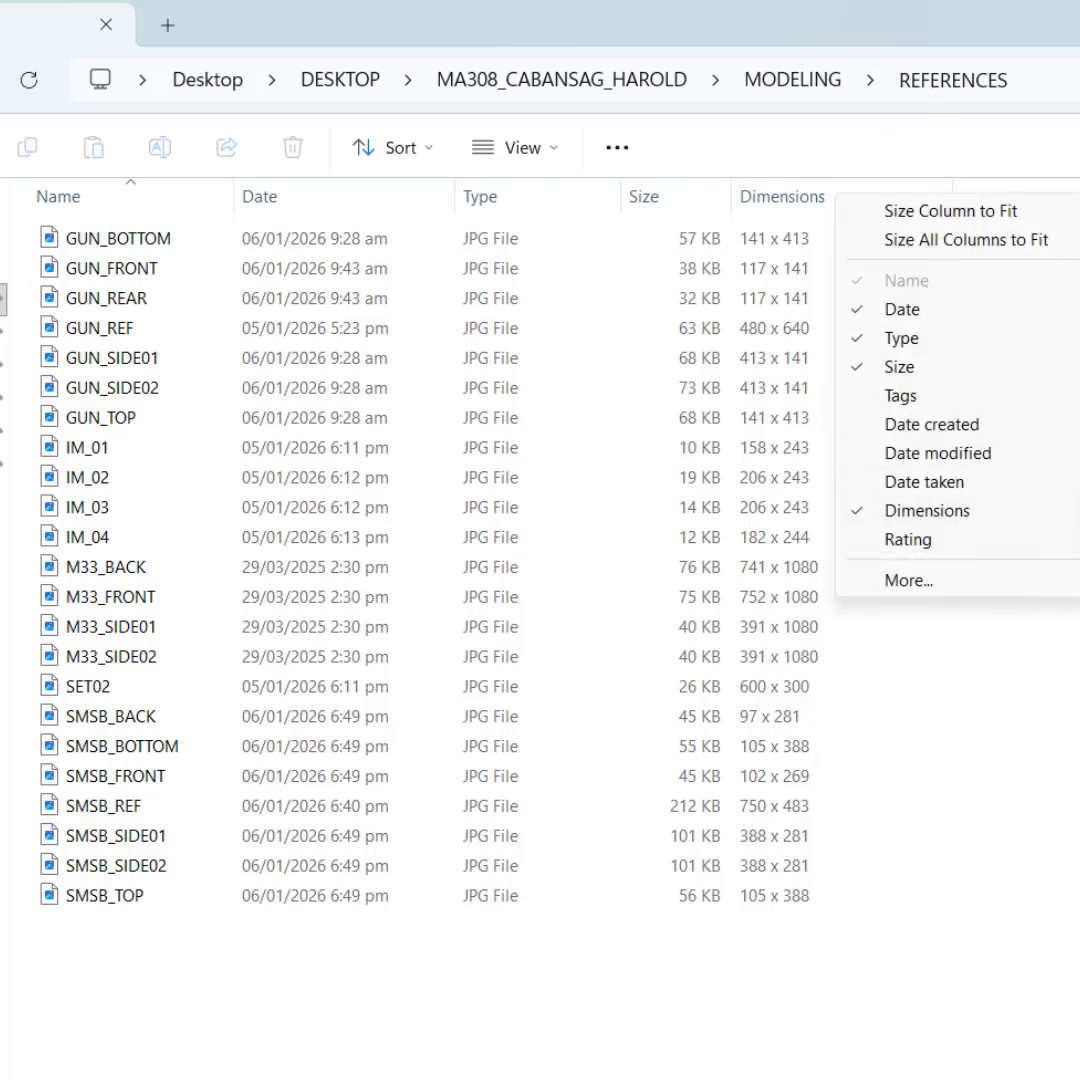
click(1079, 400)
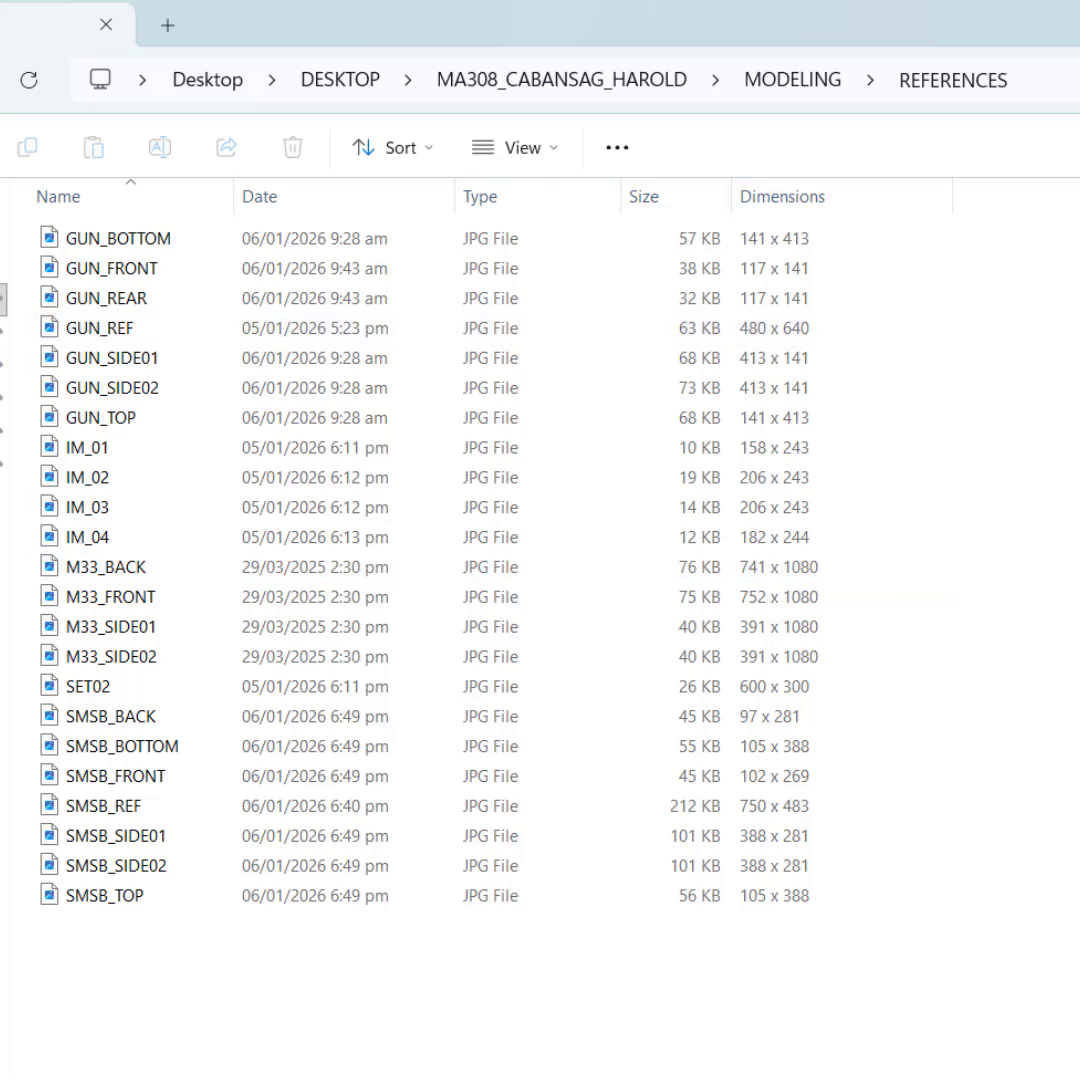
Step: Examine the pixel dimensions of the gun reference images from GUN_BOTTOM through GUN_TOP
click(627, 248)
click(800, 242)
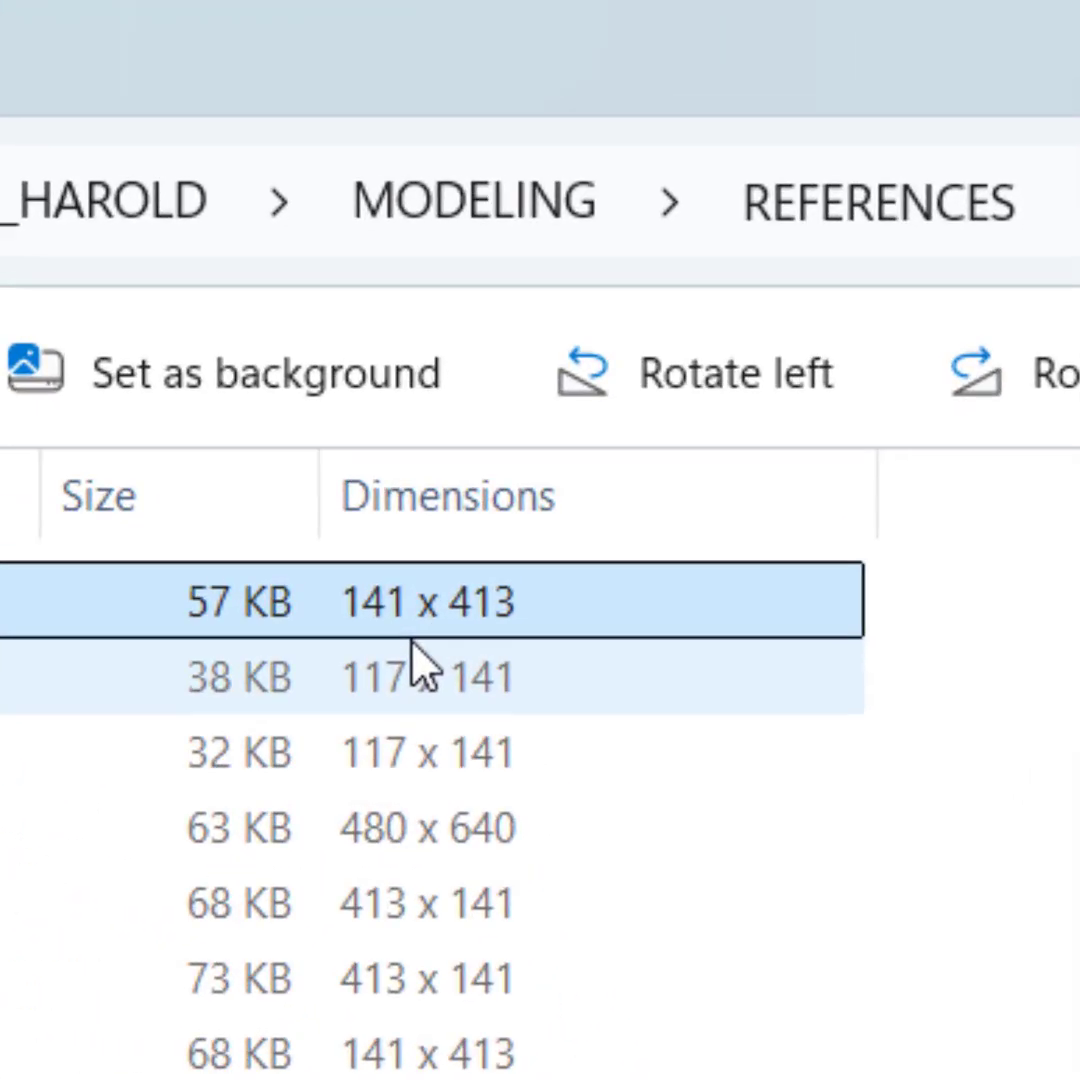
click(413, 677)
click(413, 752)
click(412, 828)
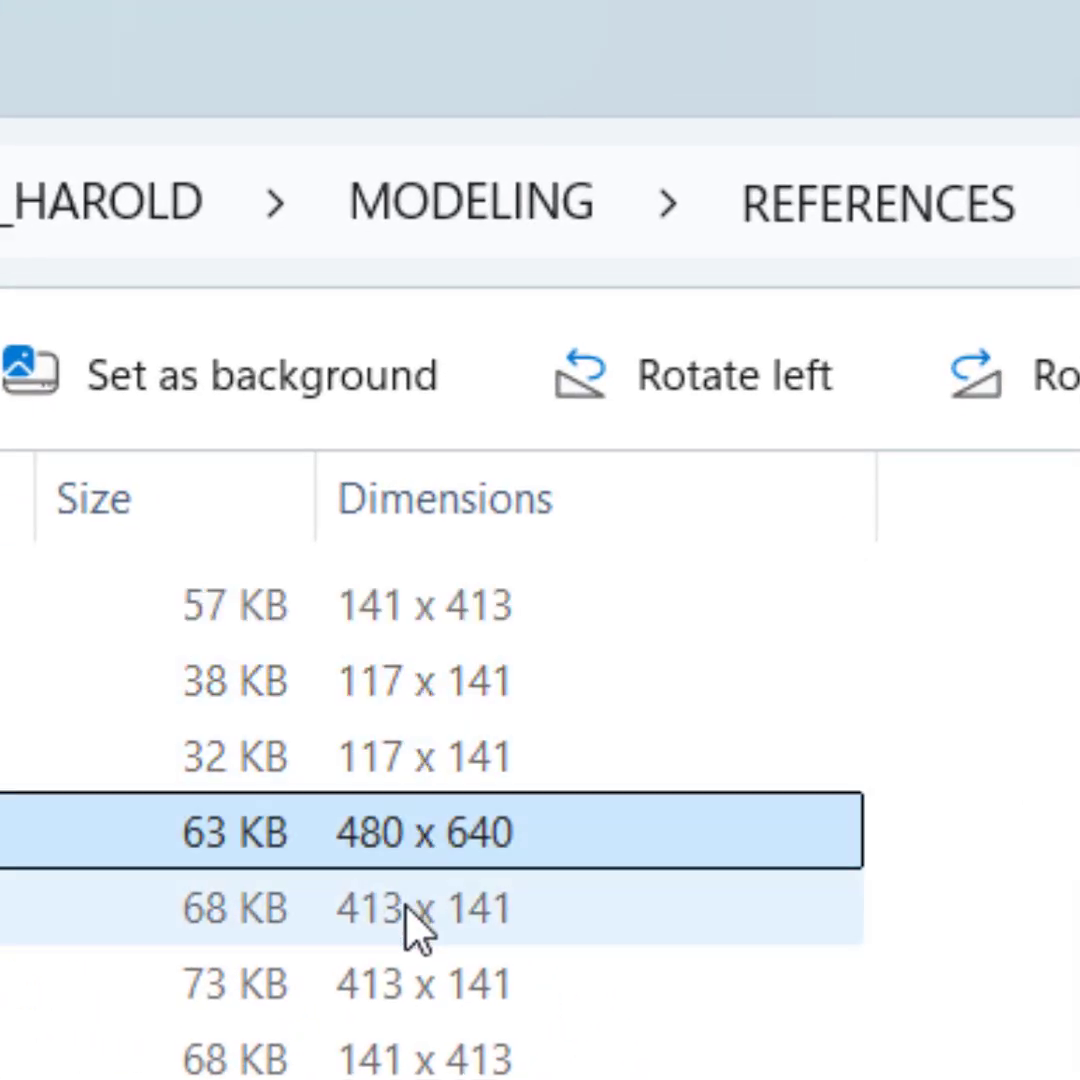
click(405, 908)
click(430, 984)
click(462, 1058)
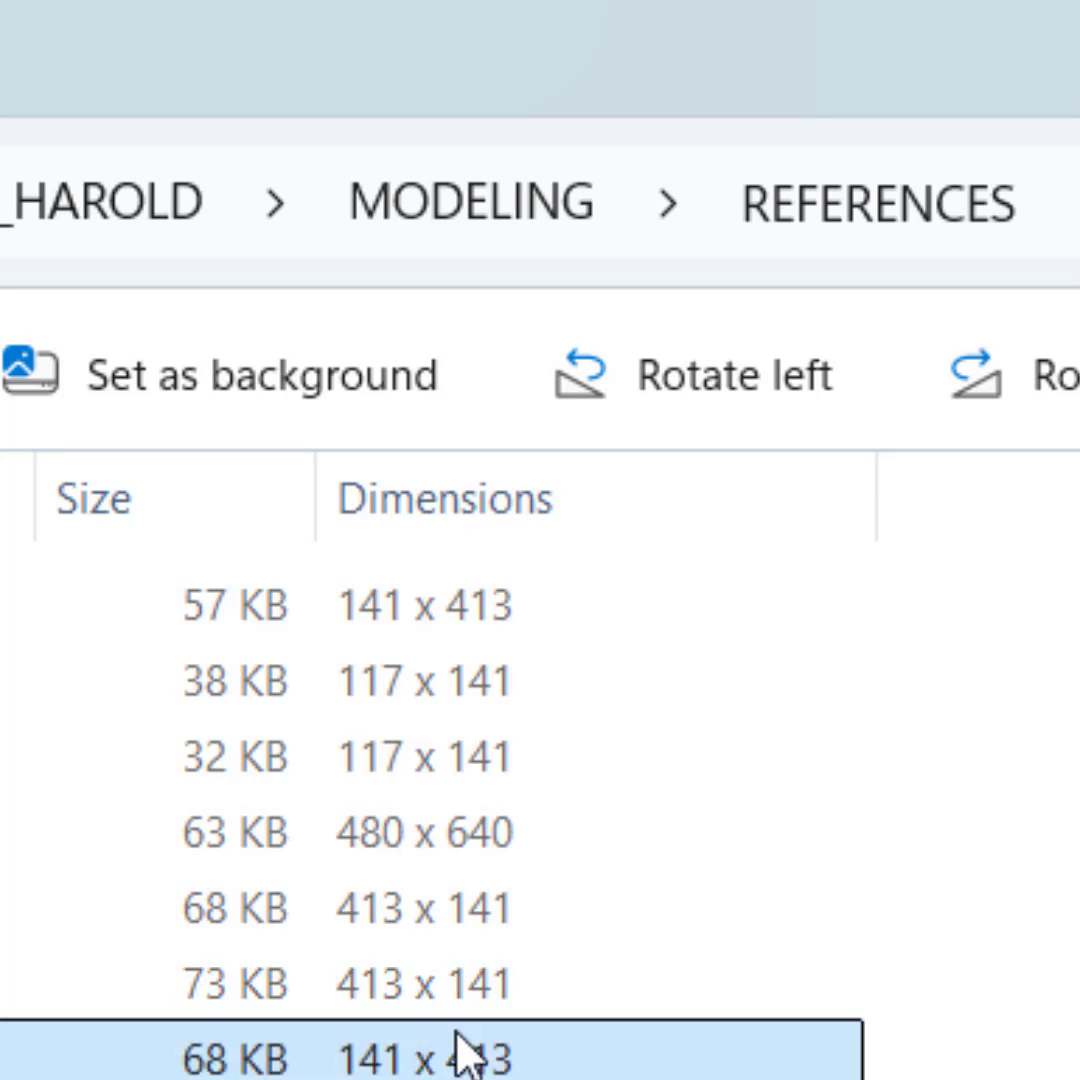
click(1068, 810)
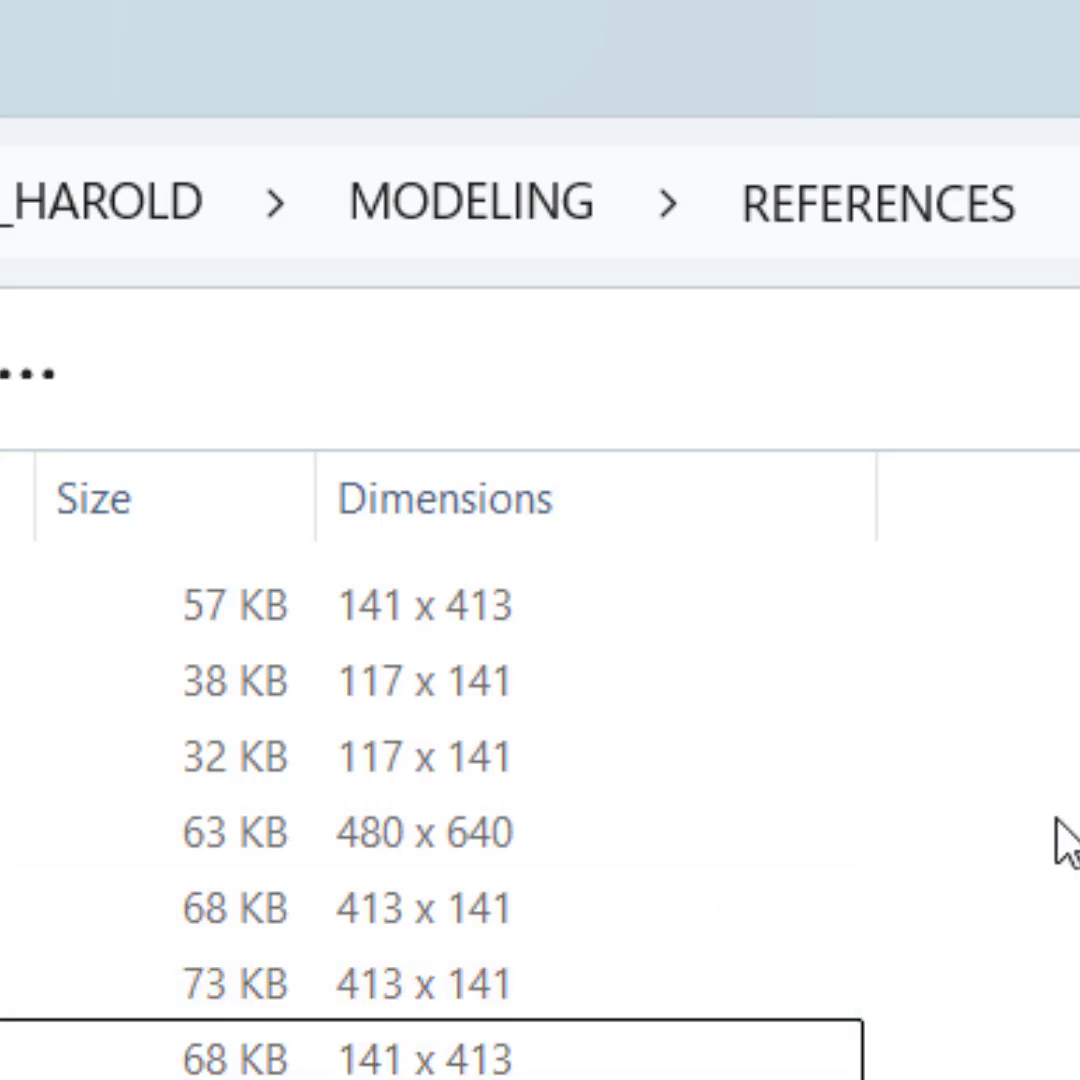
Step: Switch to 3ds Max and maximize the Front viewport in place of the Perspective view
key(alt+Tab)
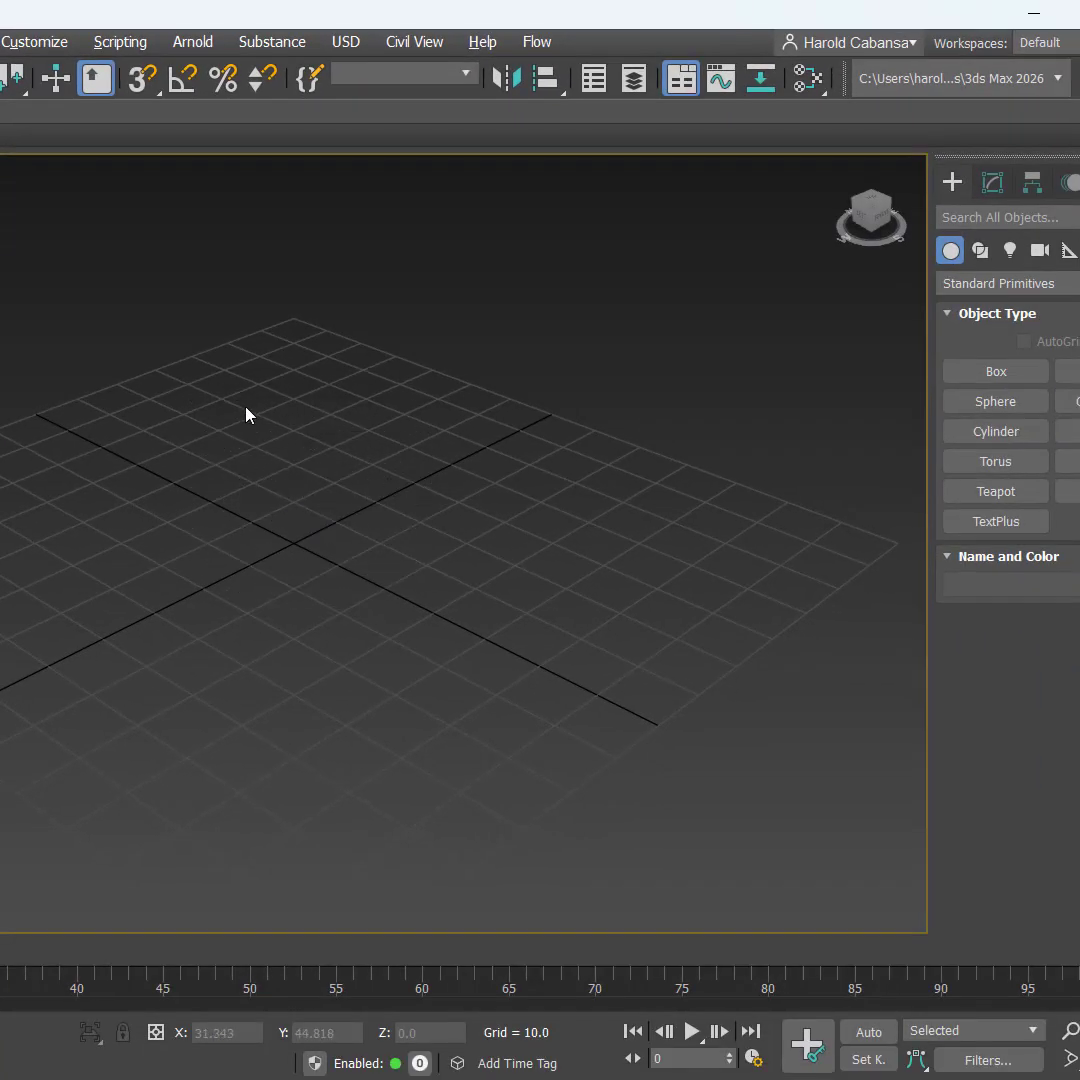
right_click(288, 530)
click(164, 554)
key(alt+w)
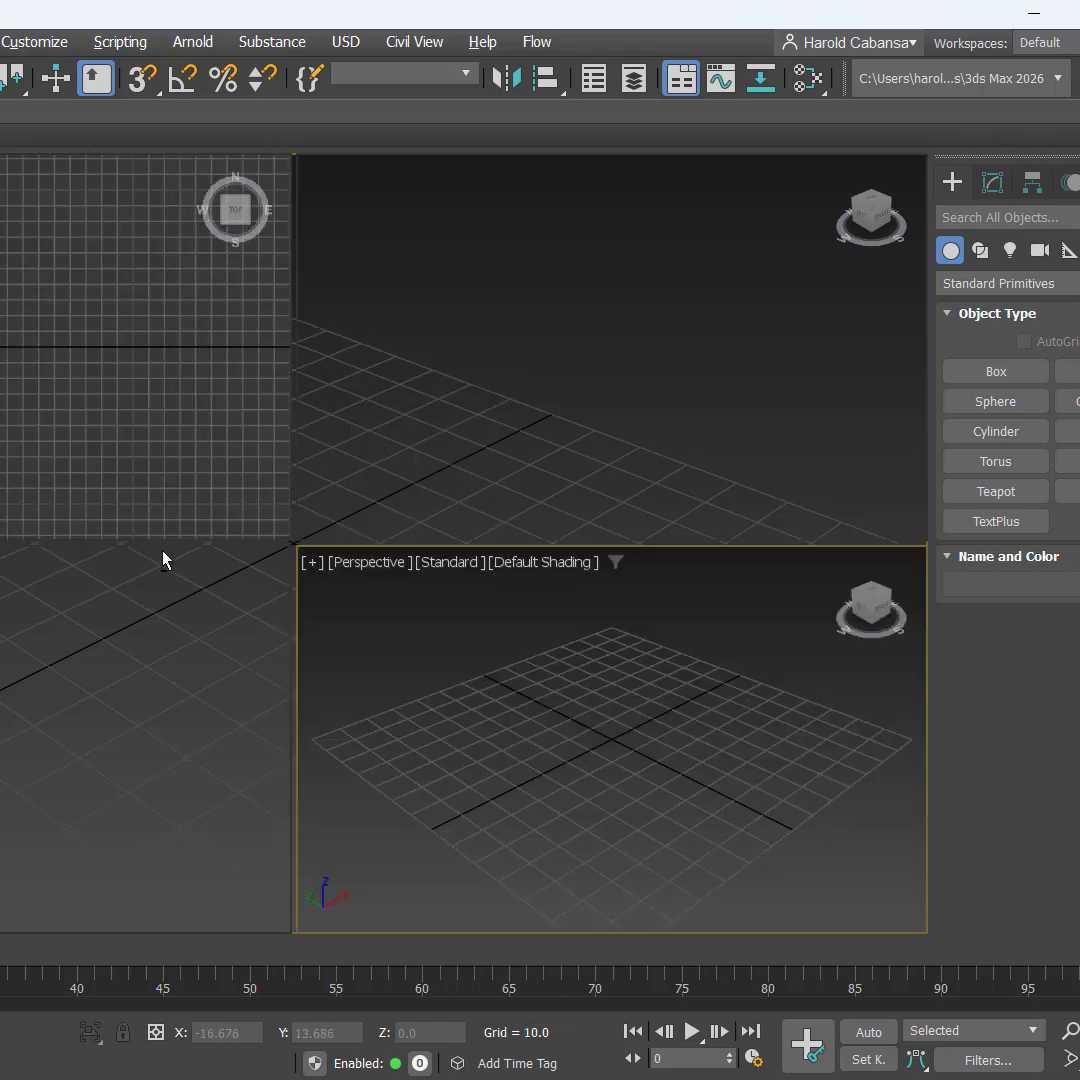
click(537, 399)
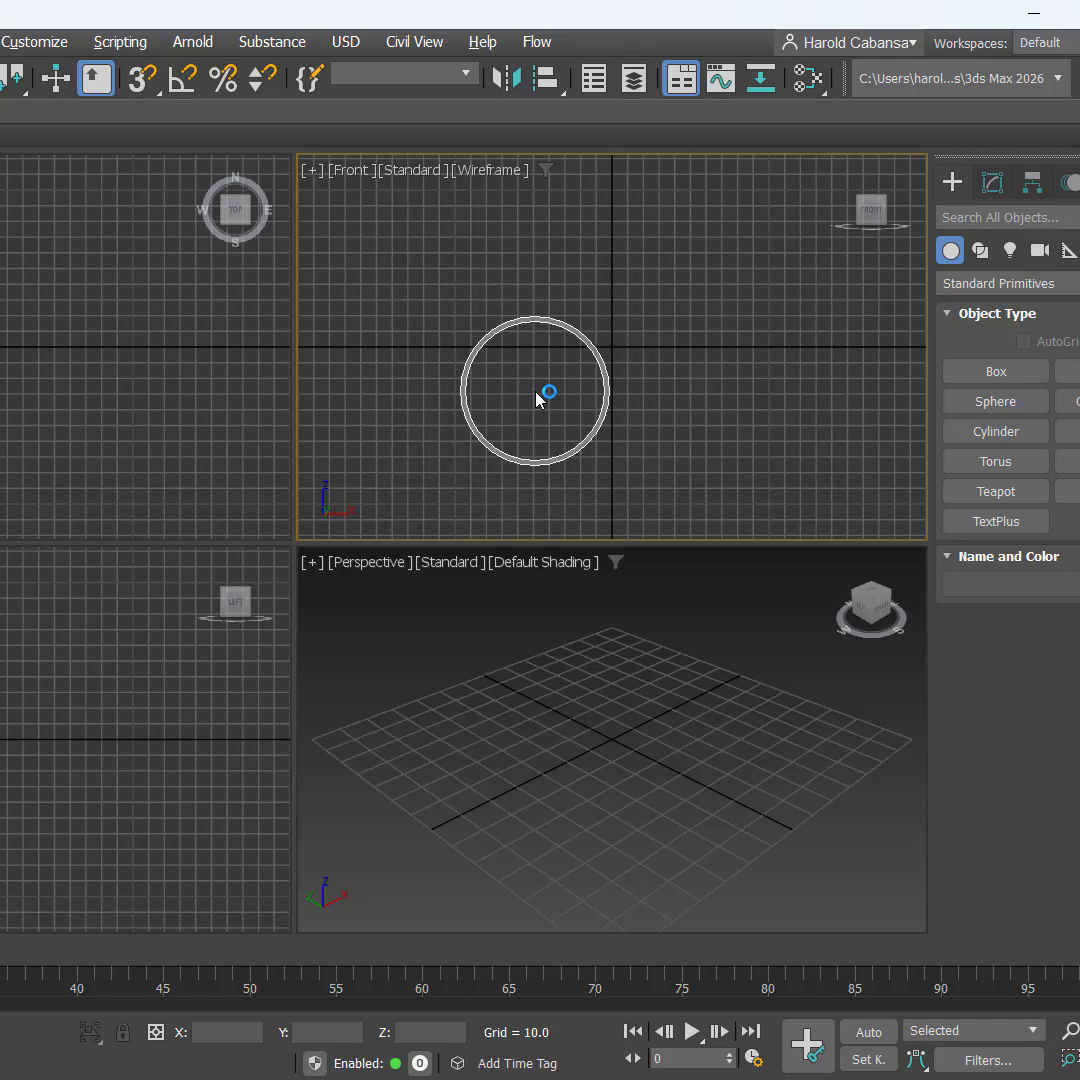
key(alt+w)
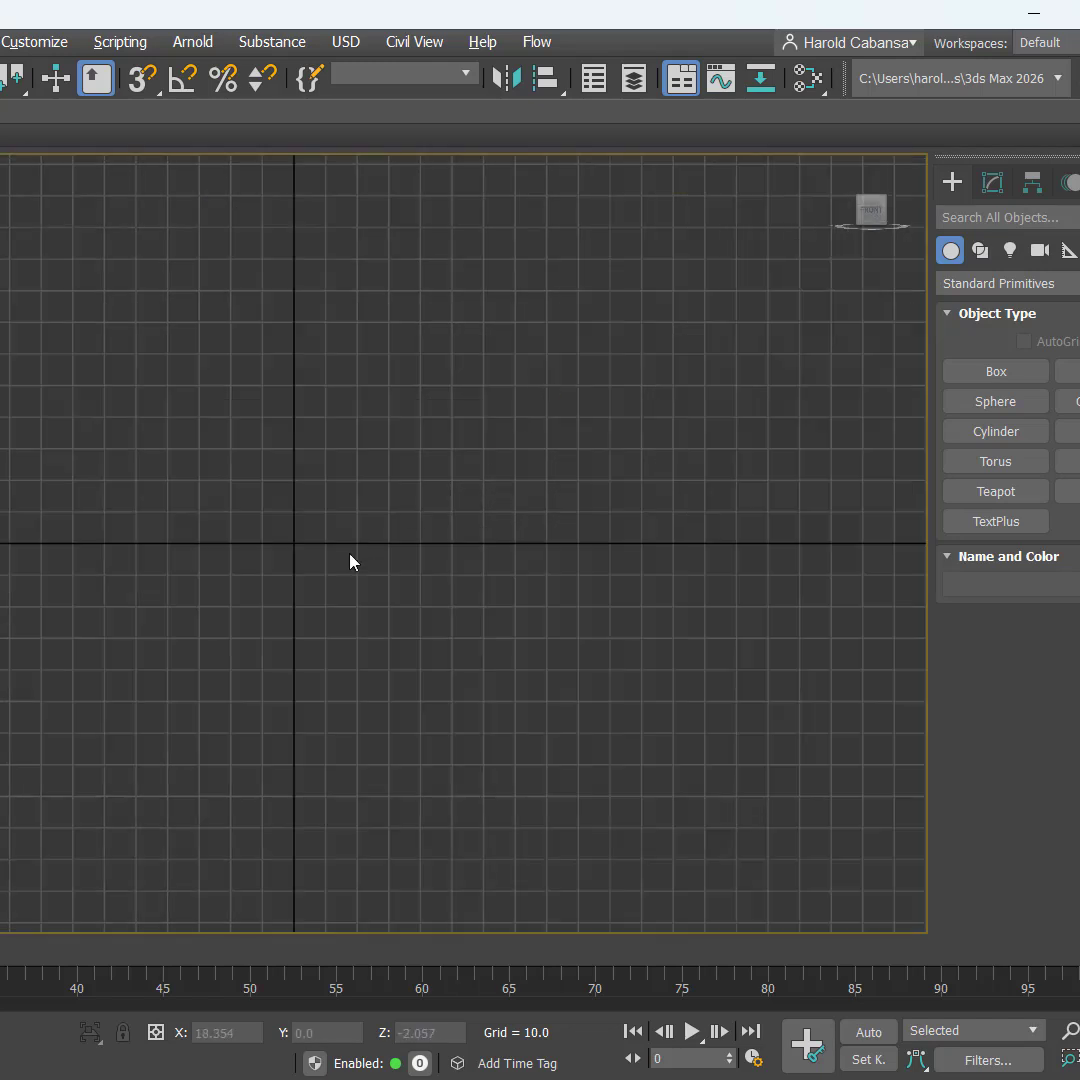
click(350, 560)
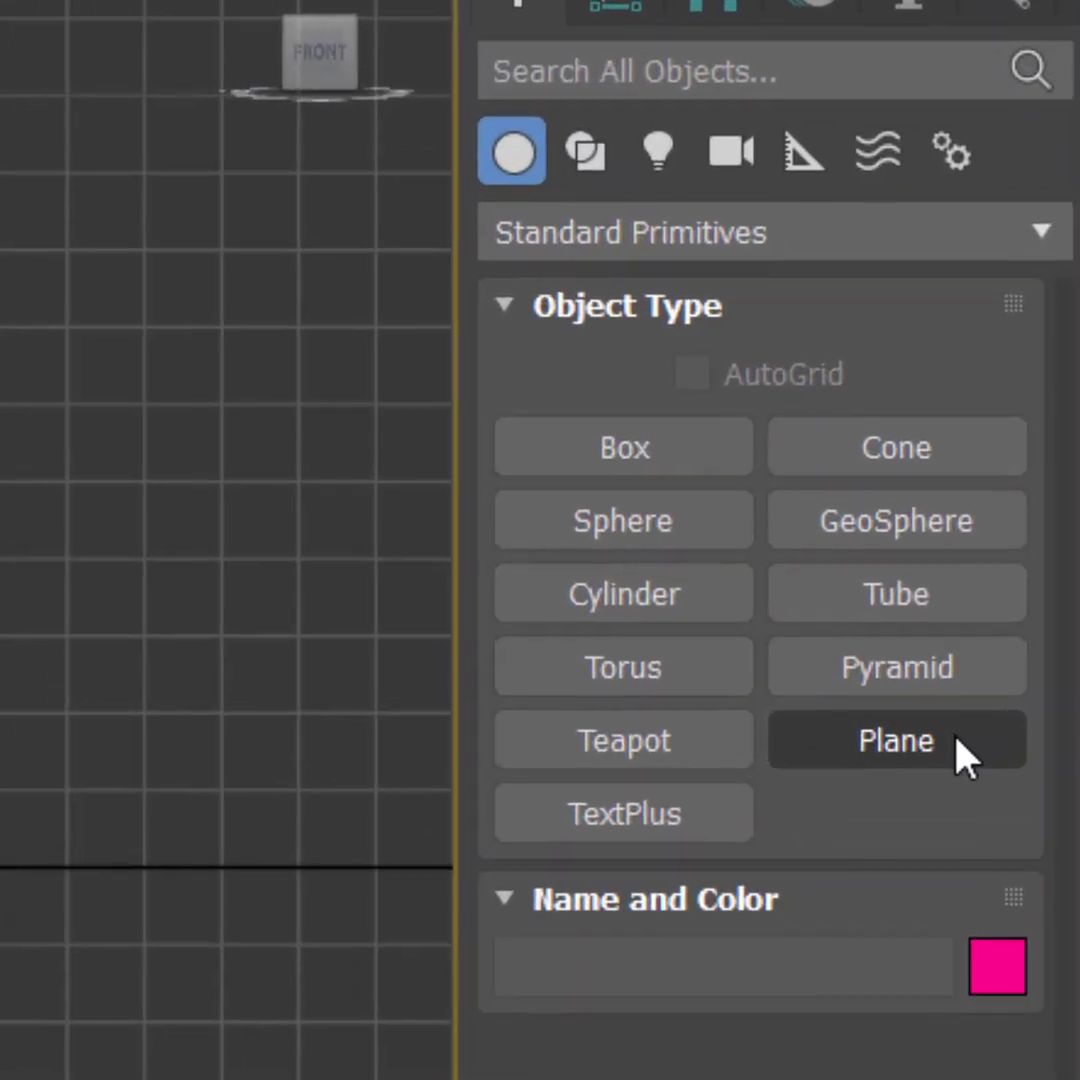
Step: Create a vertical rectangular plane about 120 long and 49 wide in the Front view
click(1068, 491)
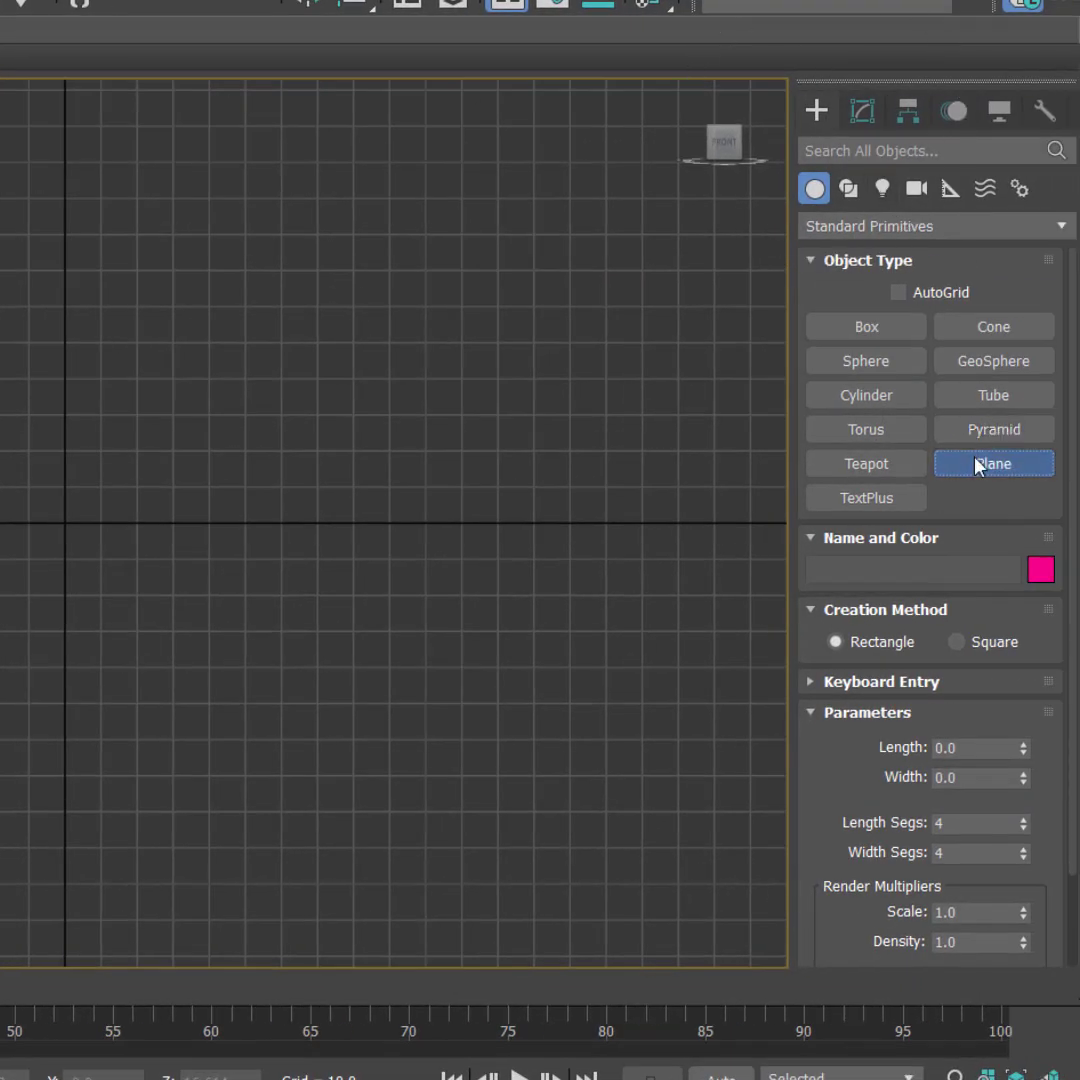
click(975, 458)
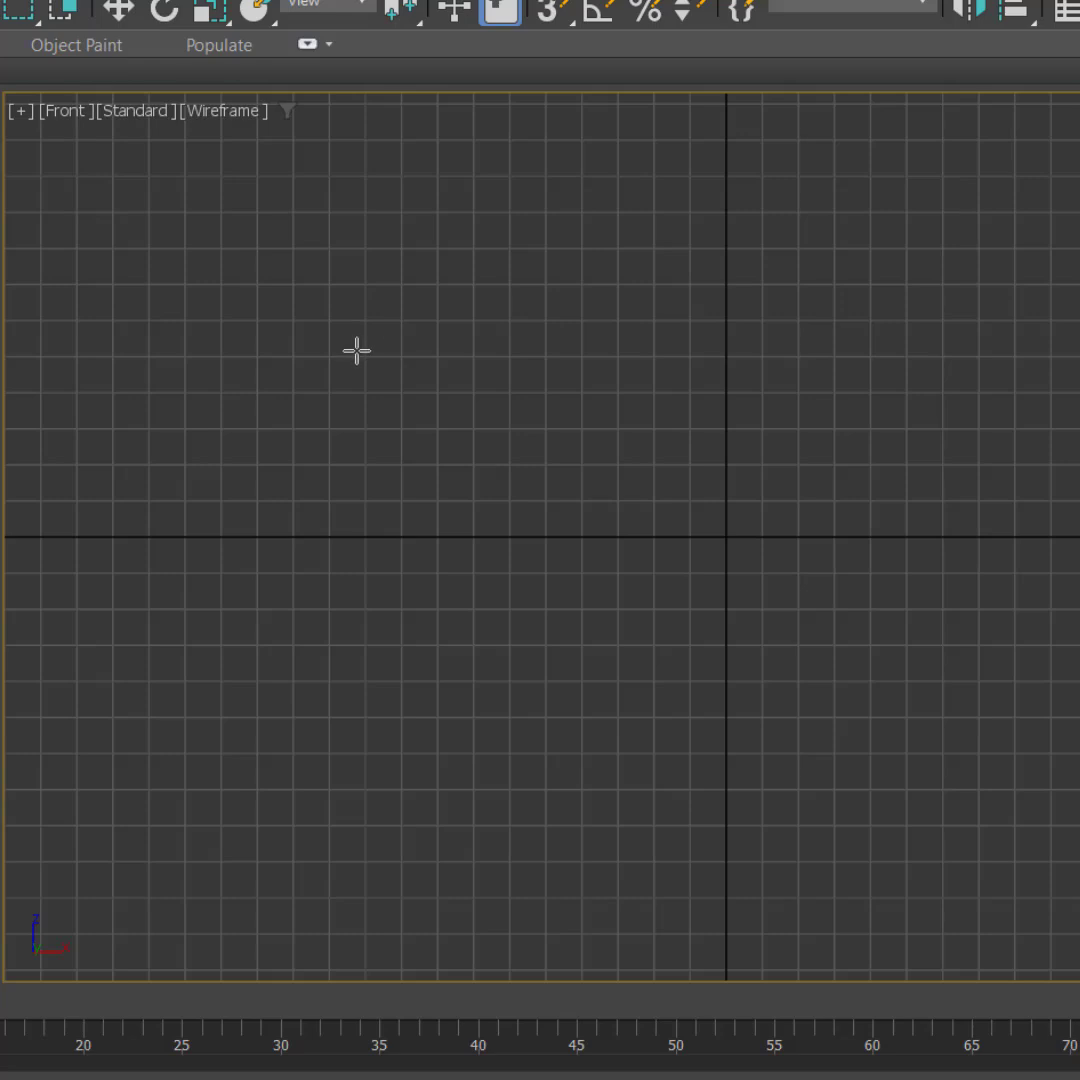
drag(356, 348, 534, 782)
right_click(598, 680)
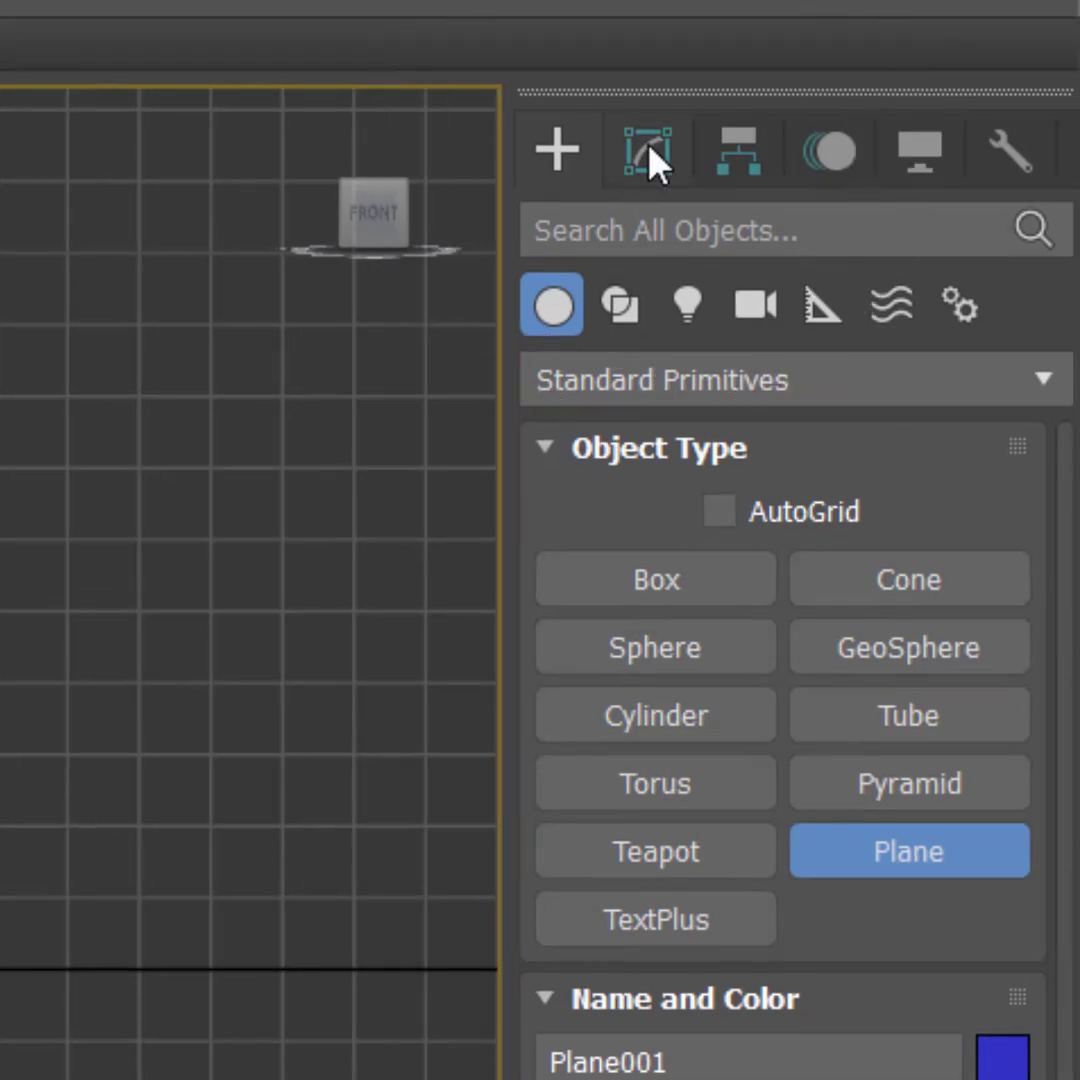
Step: Rename the new plane as BOTTOM
click(648, 147)
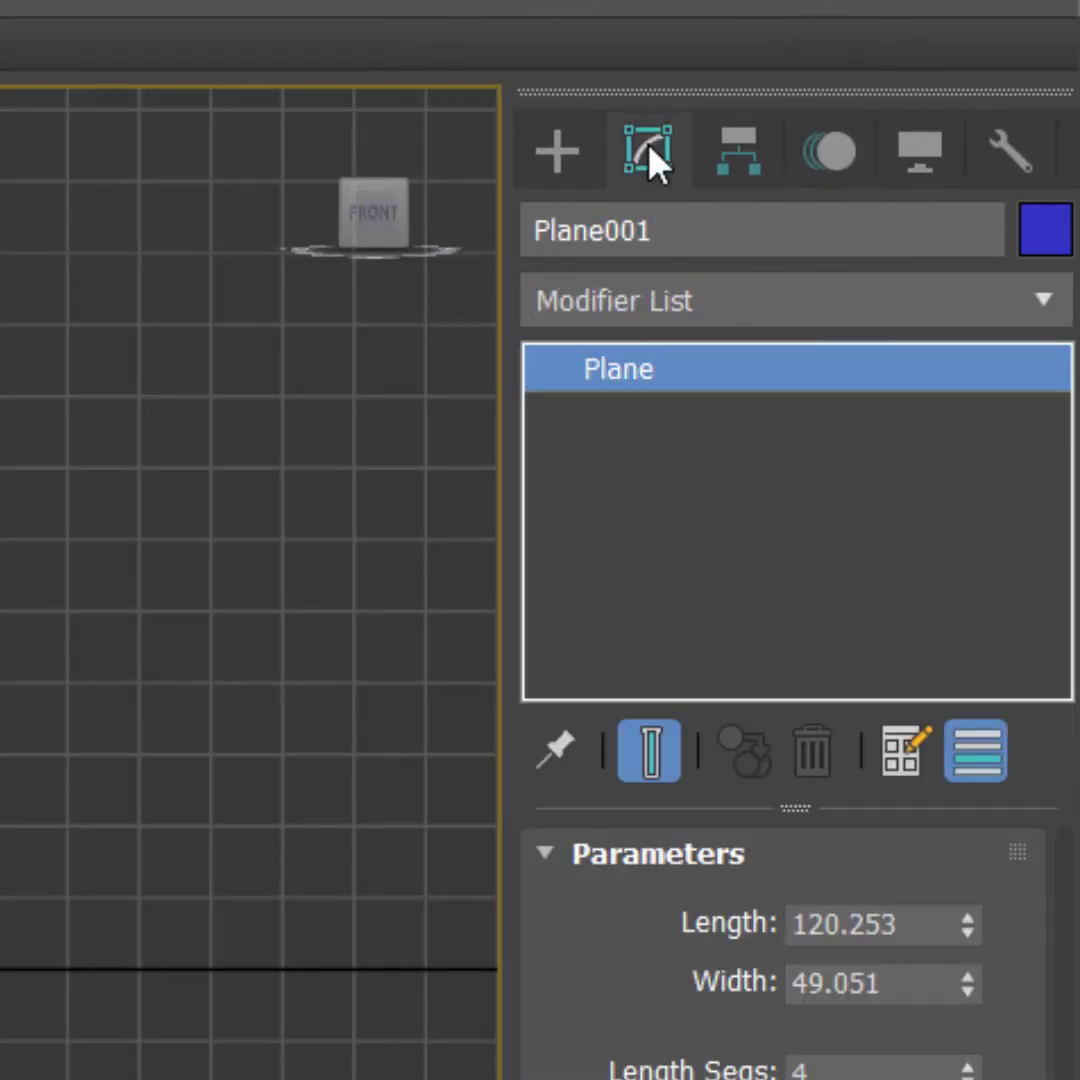
click(688, 245)
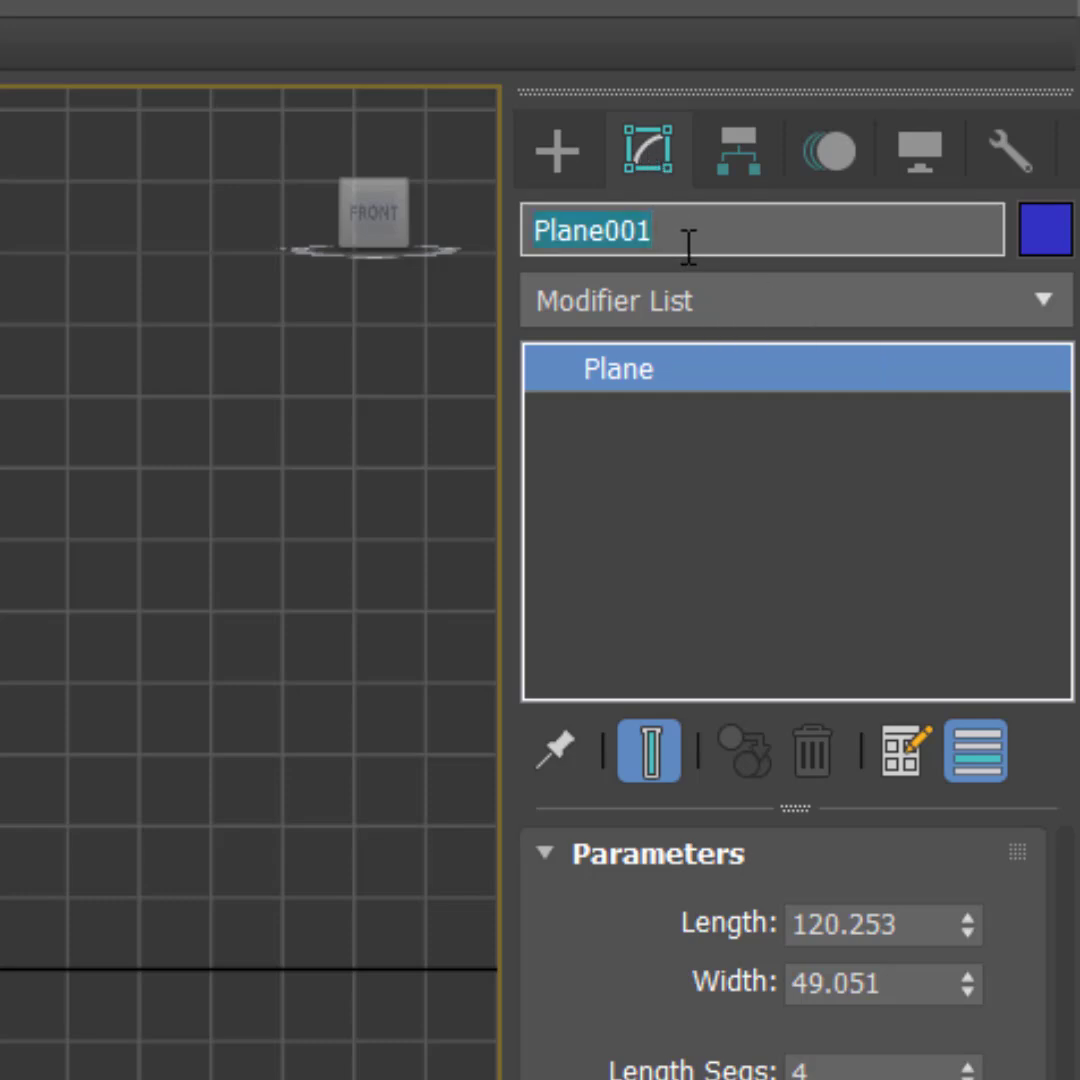
text(T)
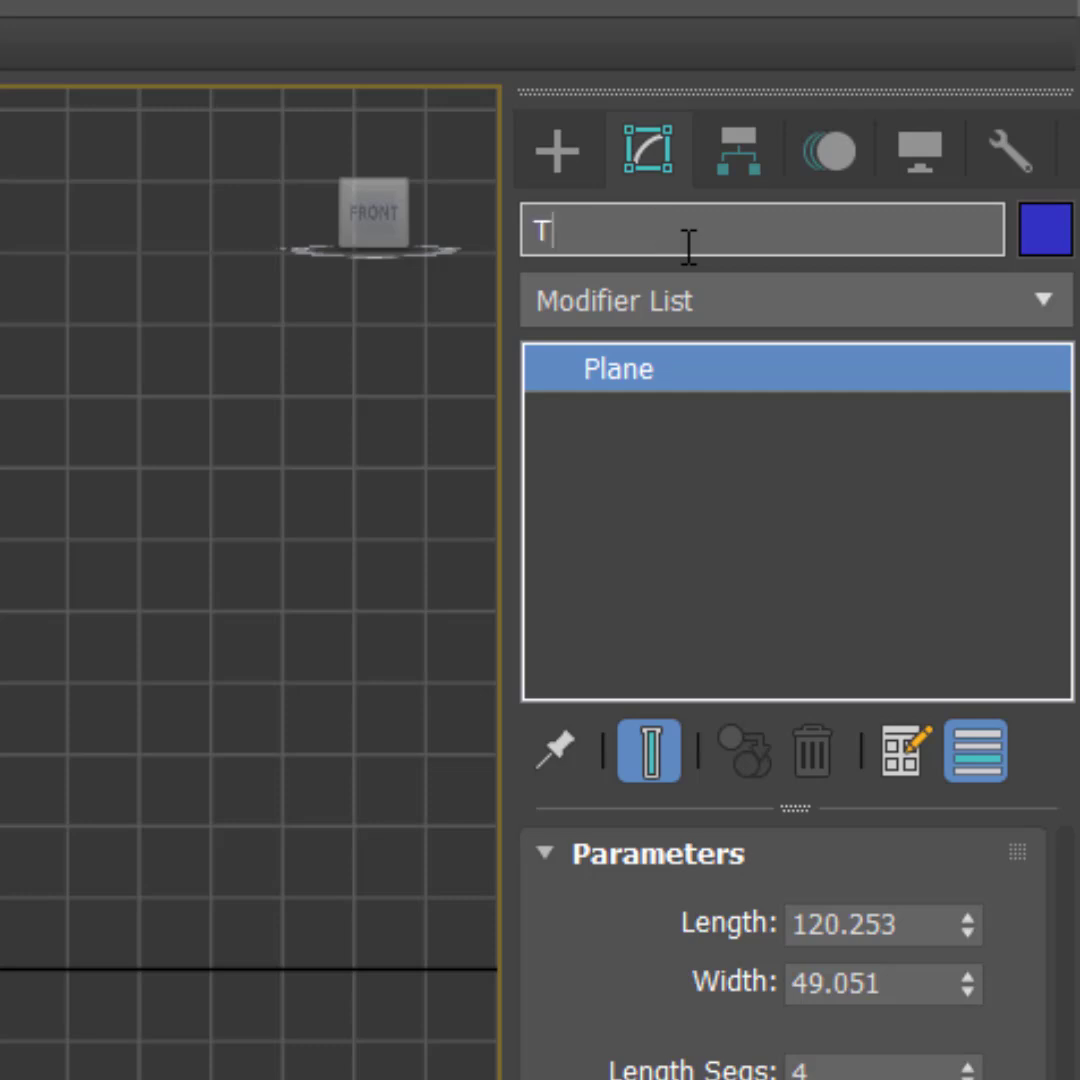
key(BackSpace)
text(BOTTOM)
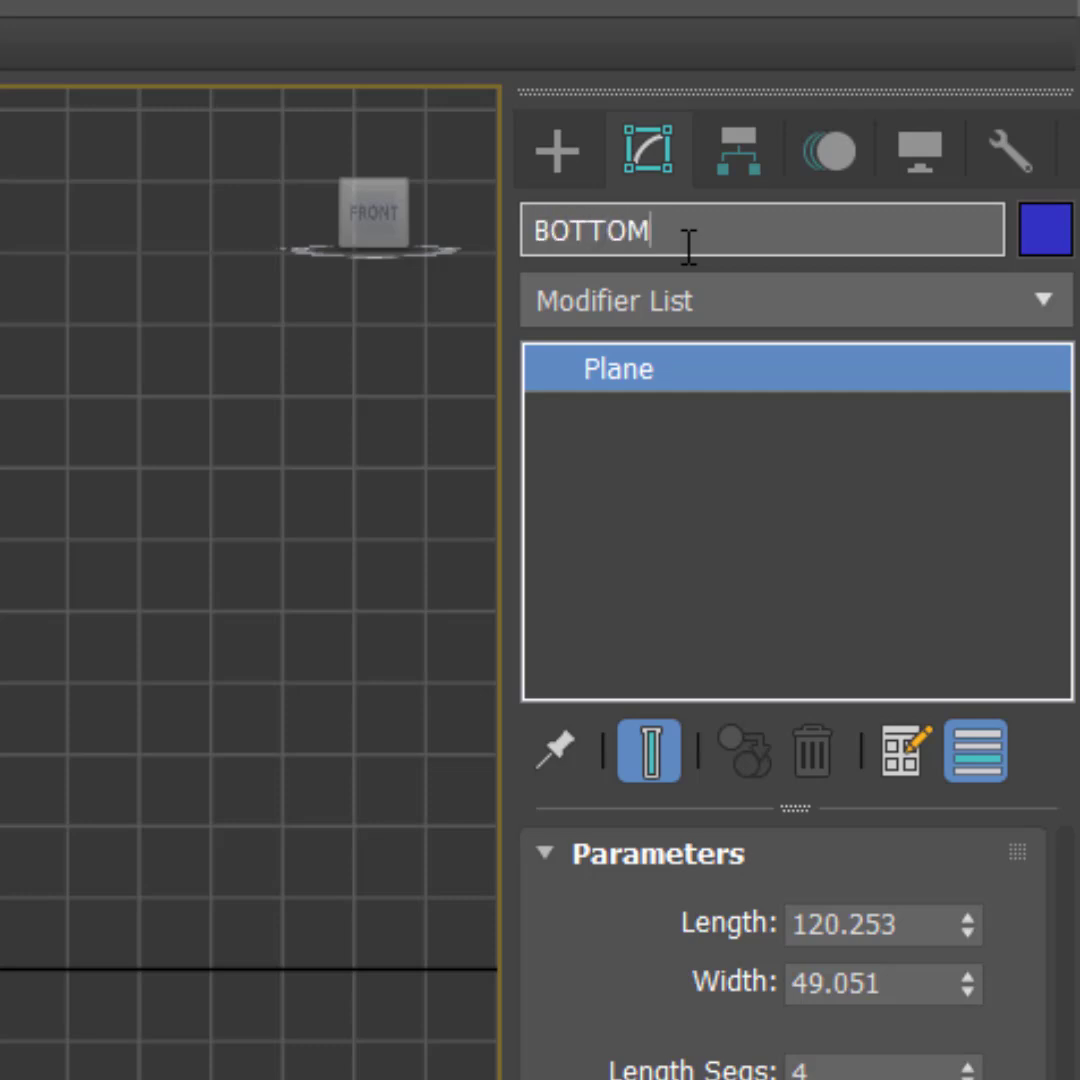
key(Return)
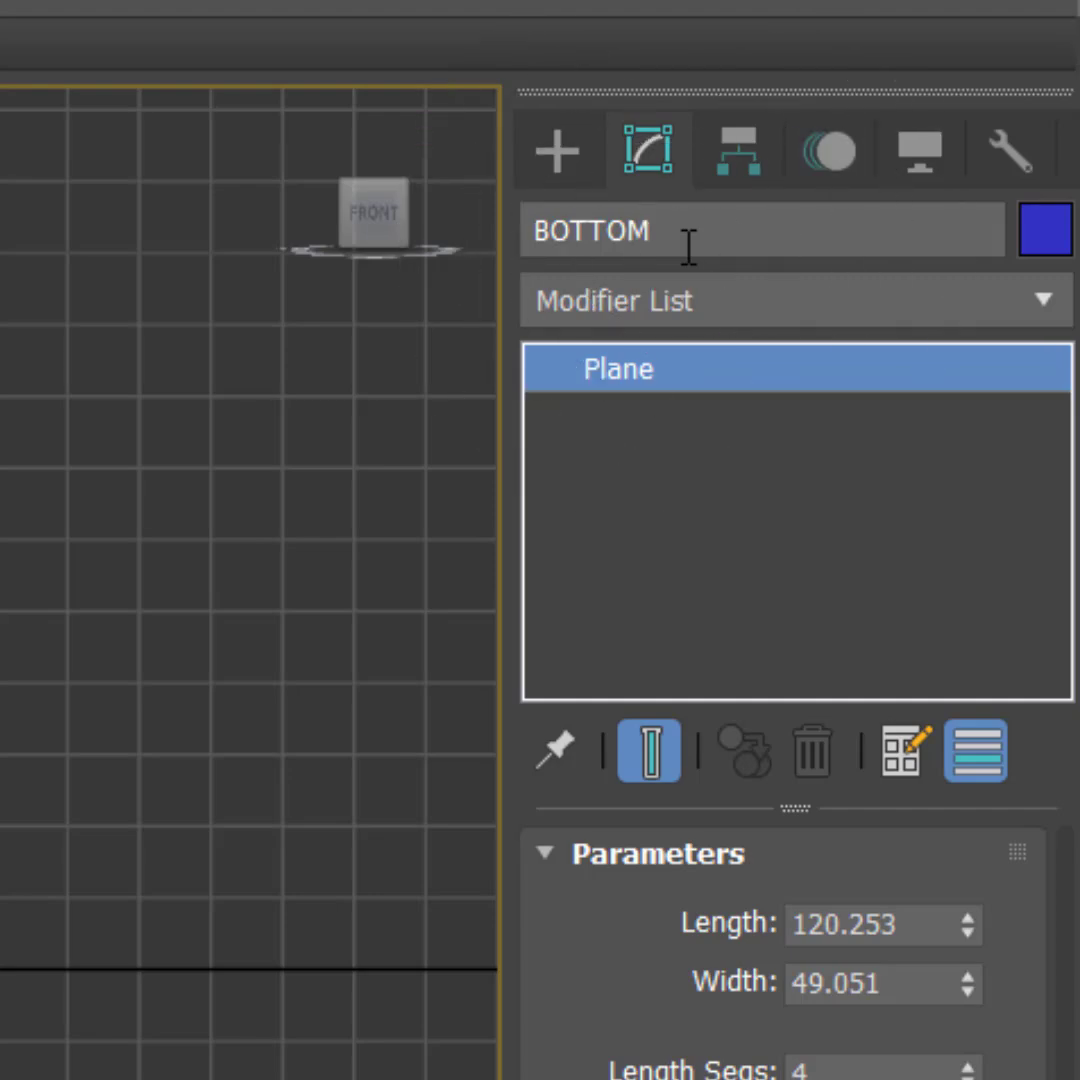
Step: Look up the GUN_BOTTOM image's dimensions in the REFERENCES folder and set the BOTTOM plane's width to 141 and length to 413
key(alt+Tab)
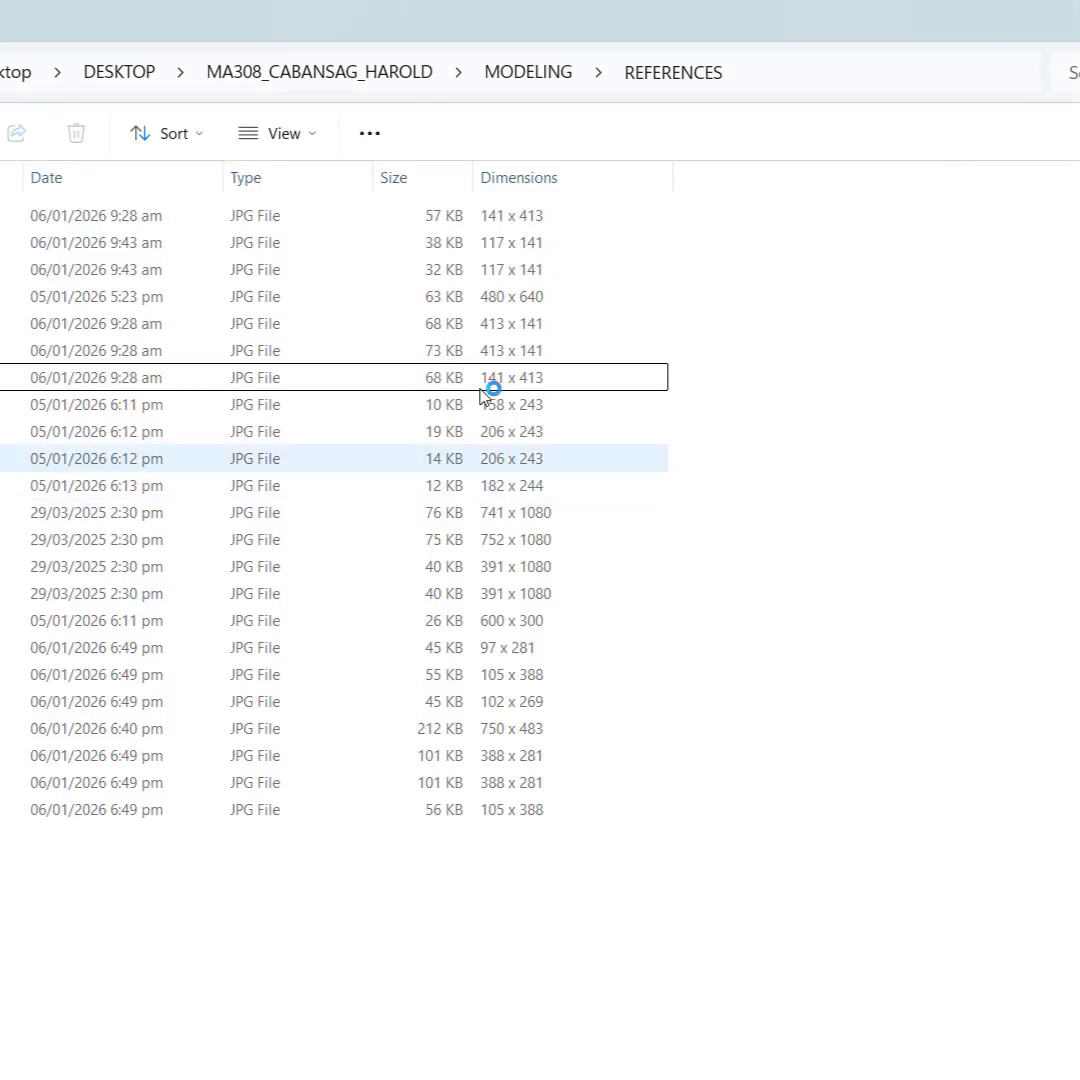
click(484, 383)
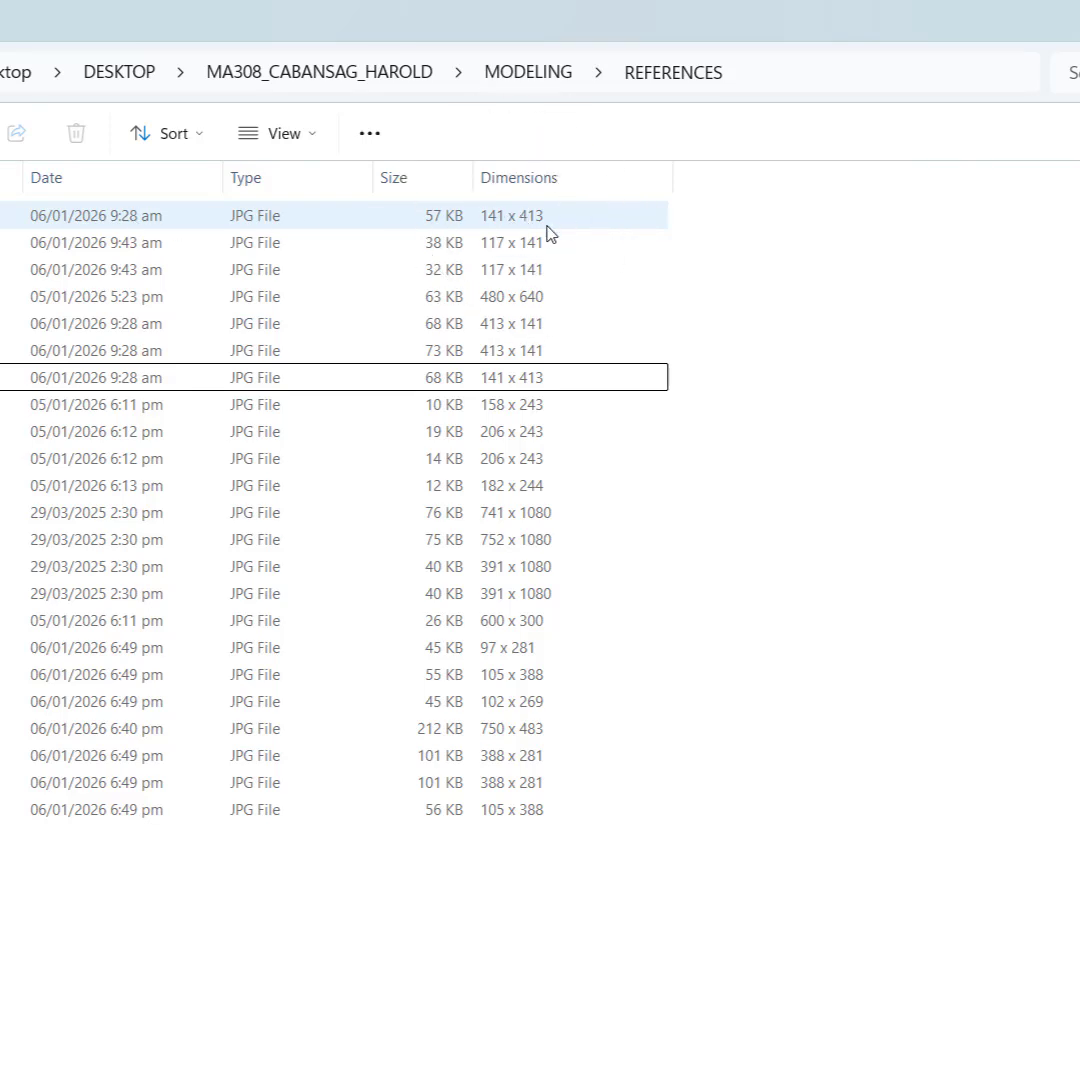
key(ctrl)
key(ctrl)
key(ctrl)
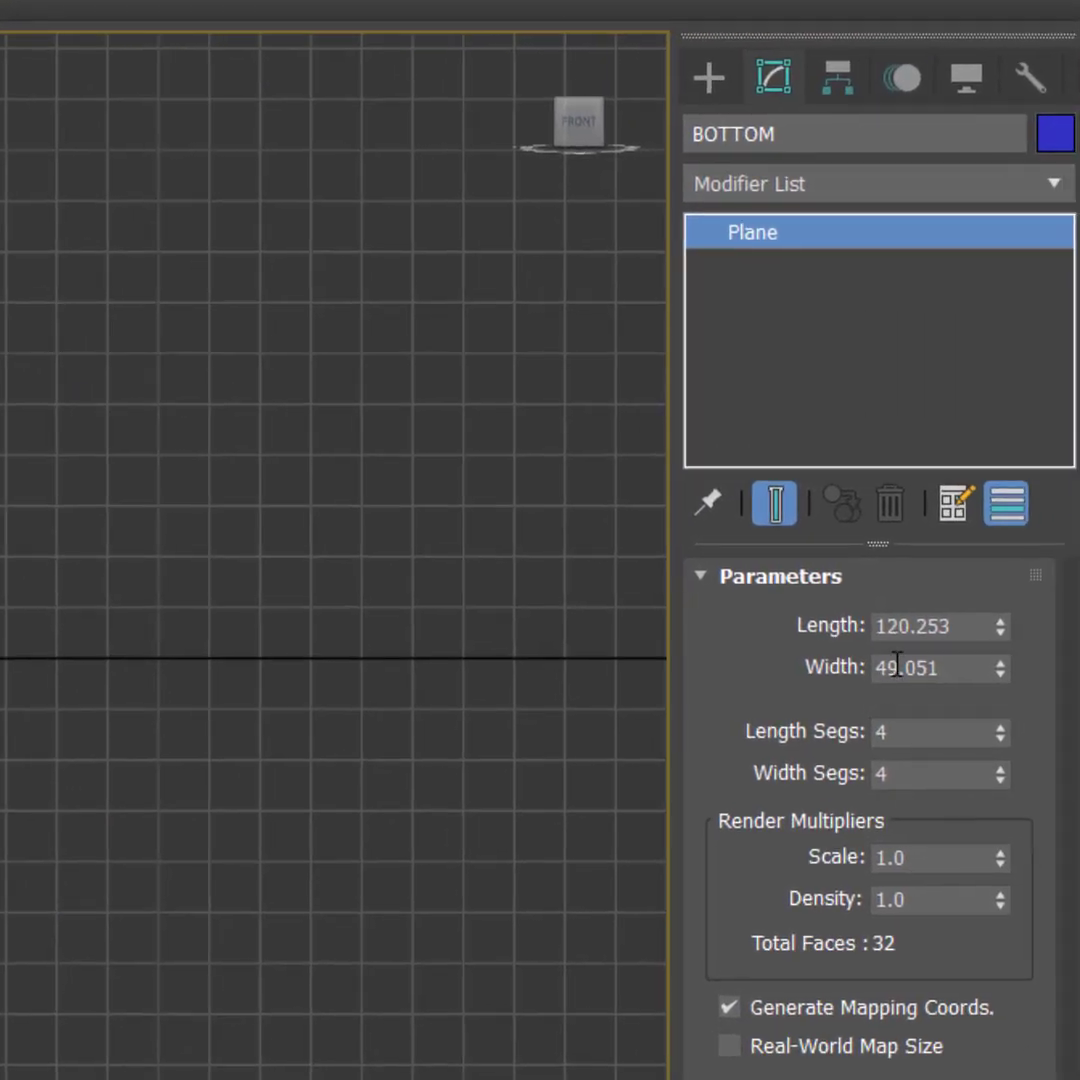
double_click(897, 665)
text(141)
key(Return)
double_click(965, 627)
text(413)
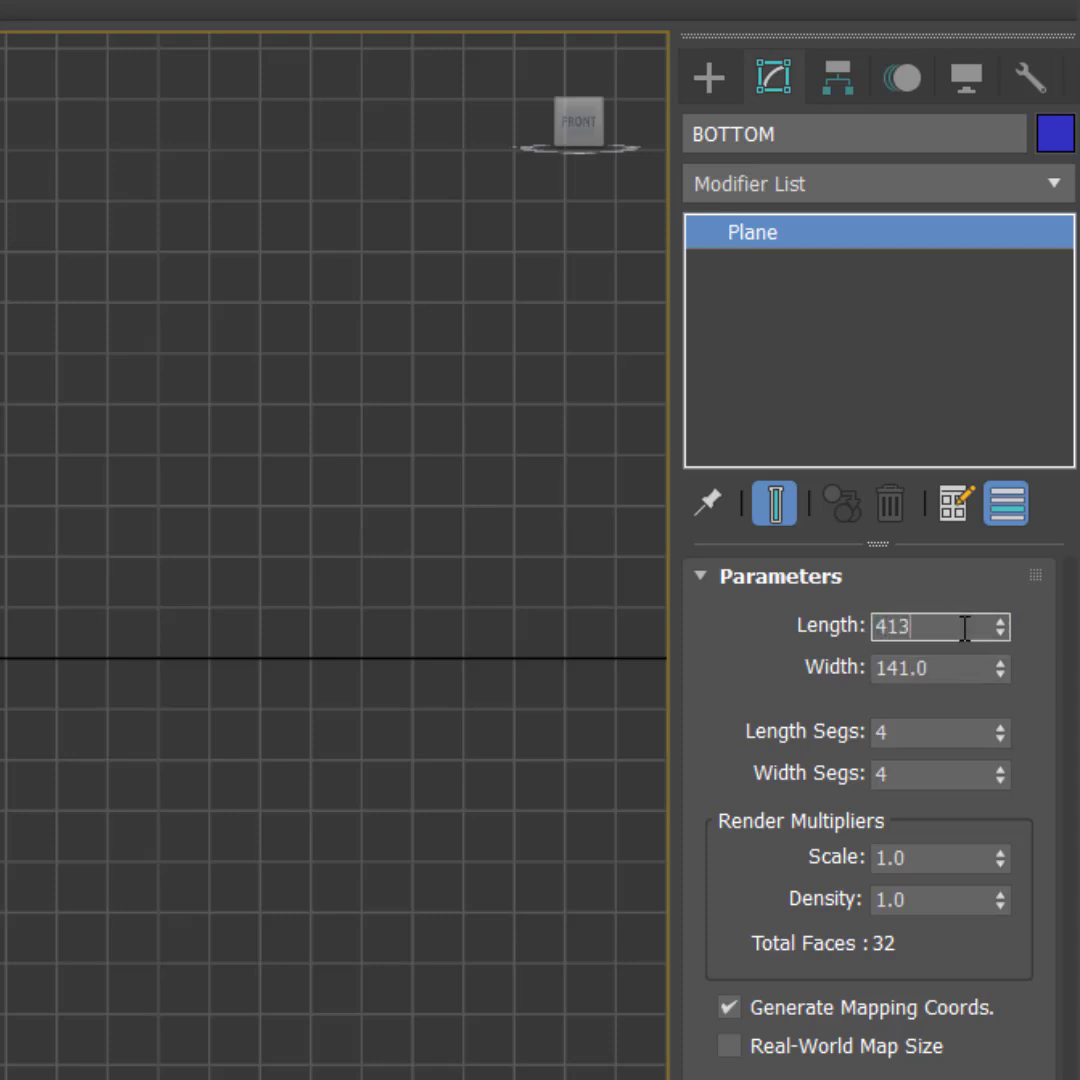
key(Return)
Step: Reduce the BOTTOM plane to 1 length segment and 1 width segment
double_click(912, 735)
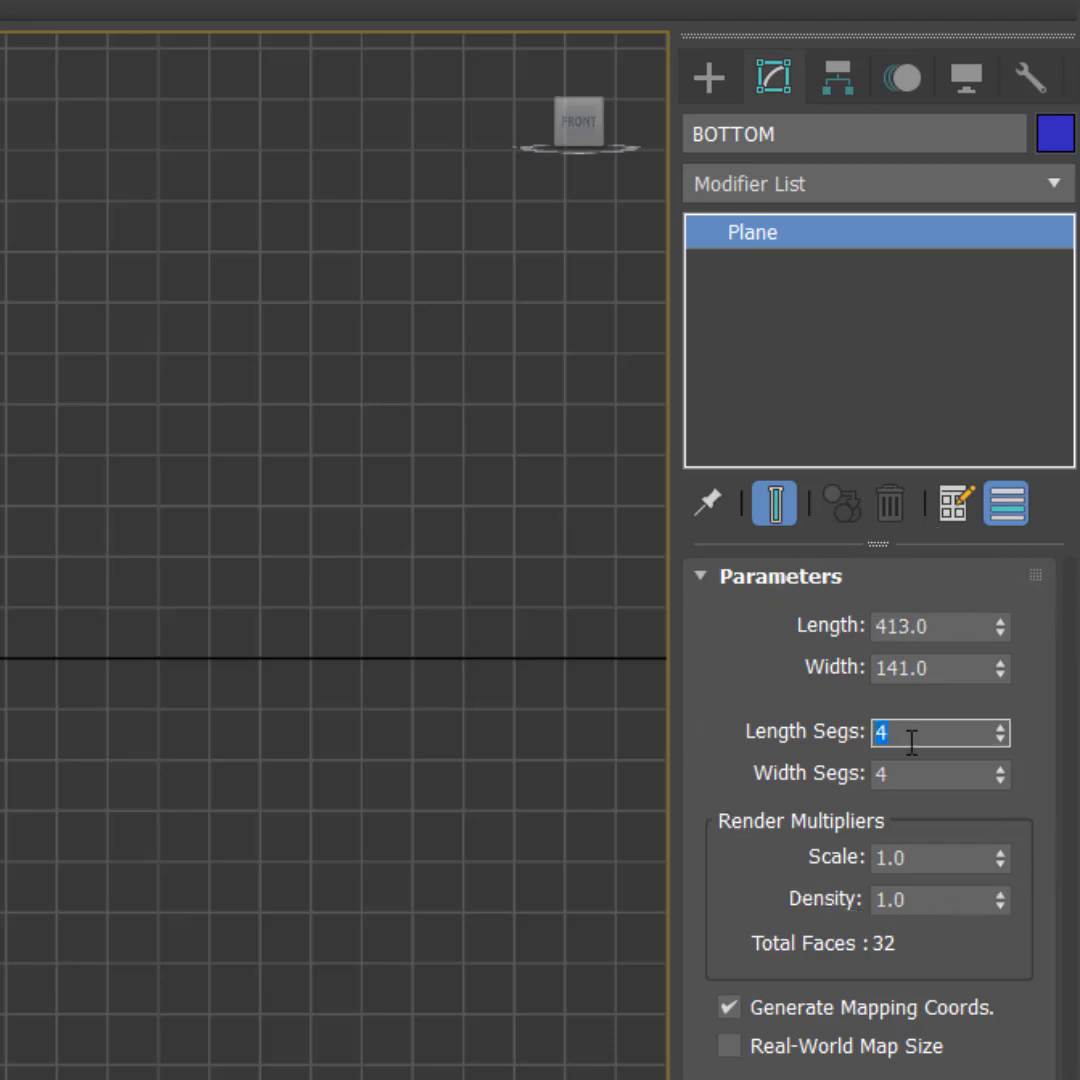
text(1)
key(Tab)
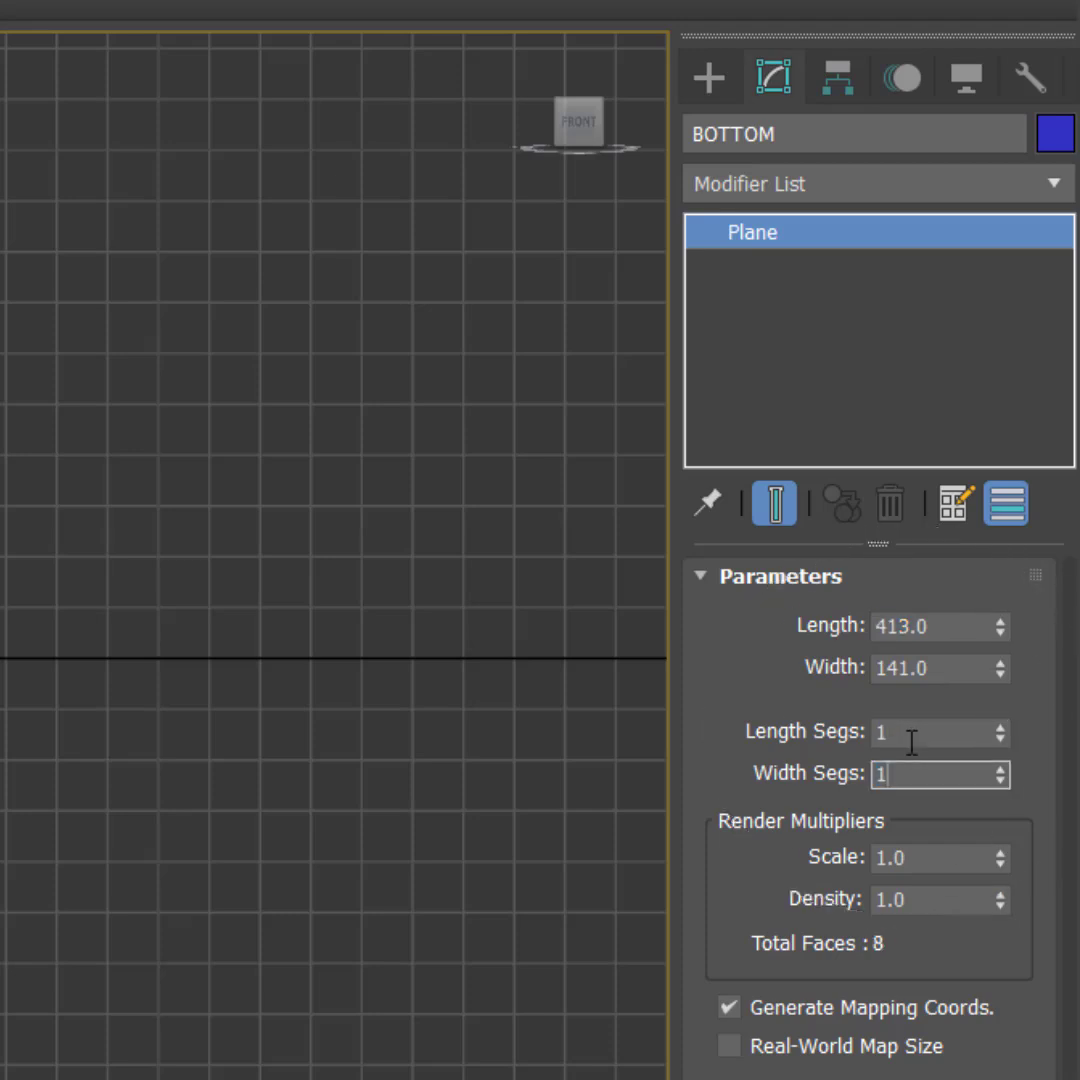
scroll(2, 756, down, 5)
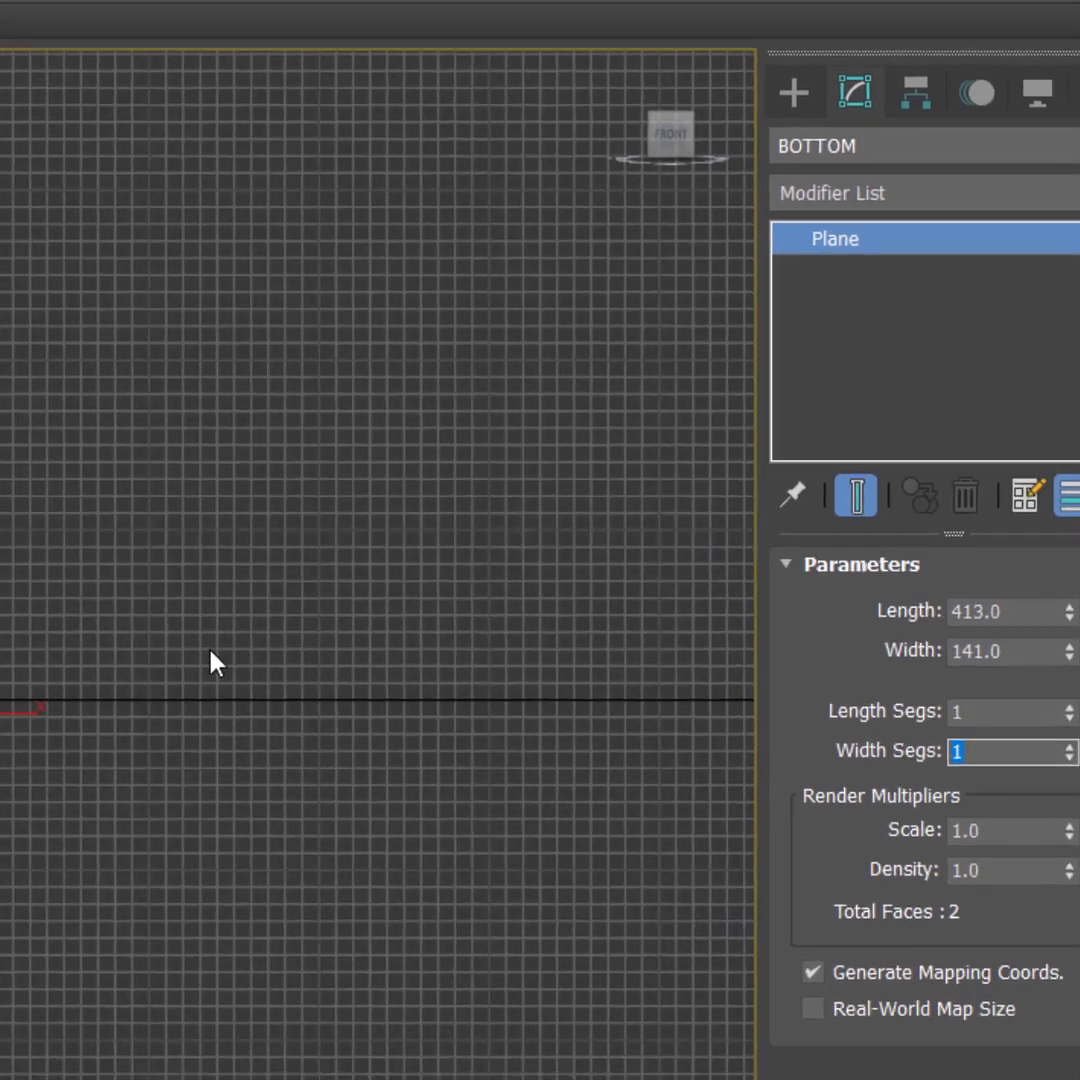
middle_drag(210, 652, 429, 481)
scroll(583, 461, down, 2)
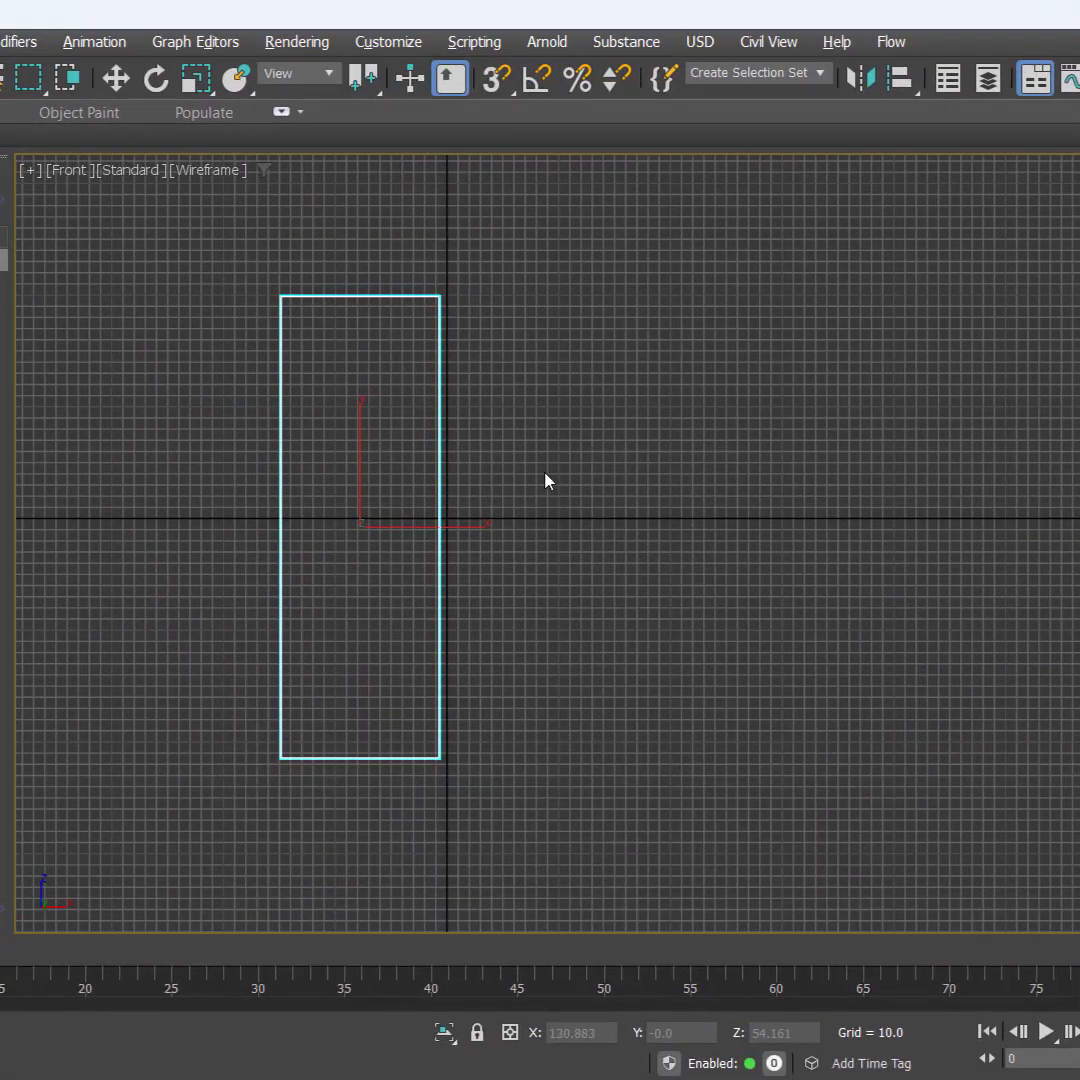
Step: Clone the BOTTOM plane along X as five independent copies spaced about 183 units apart
key(ctrl)
right_click(544, 473)
click(511, 479)
key(w)
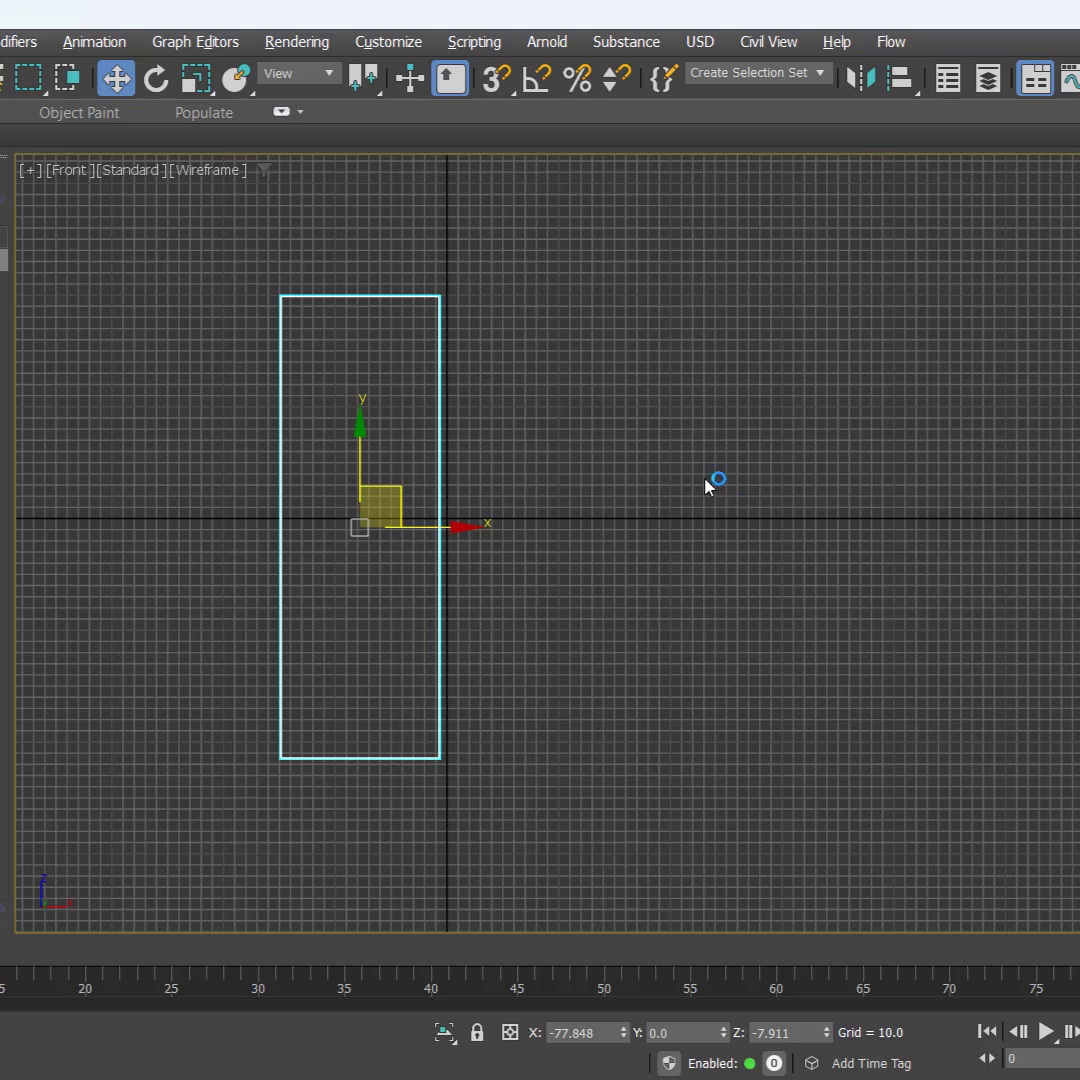
middle_drag(662, 532, 610, 533)
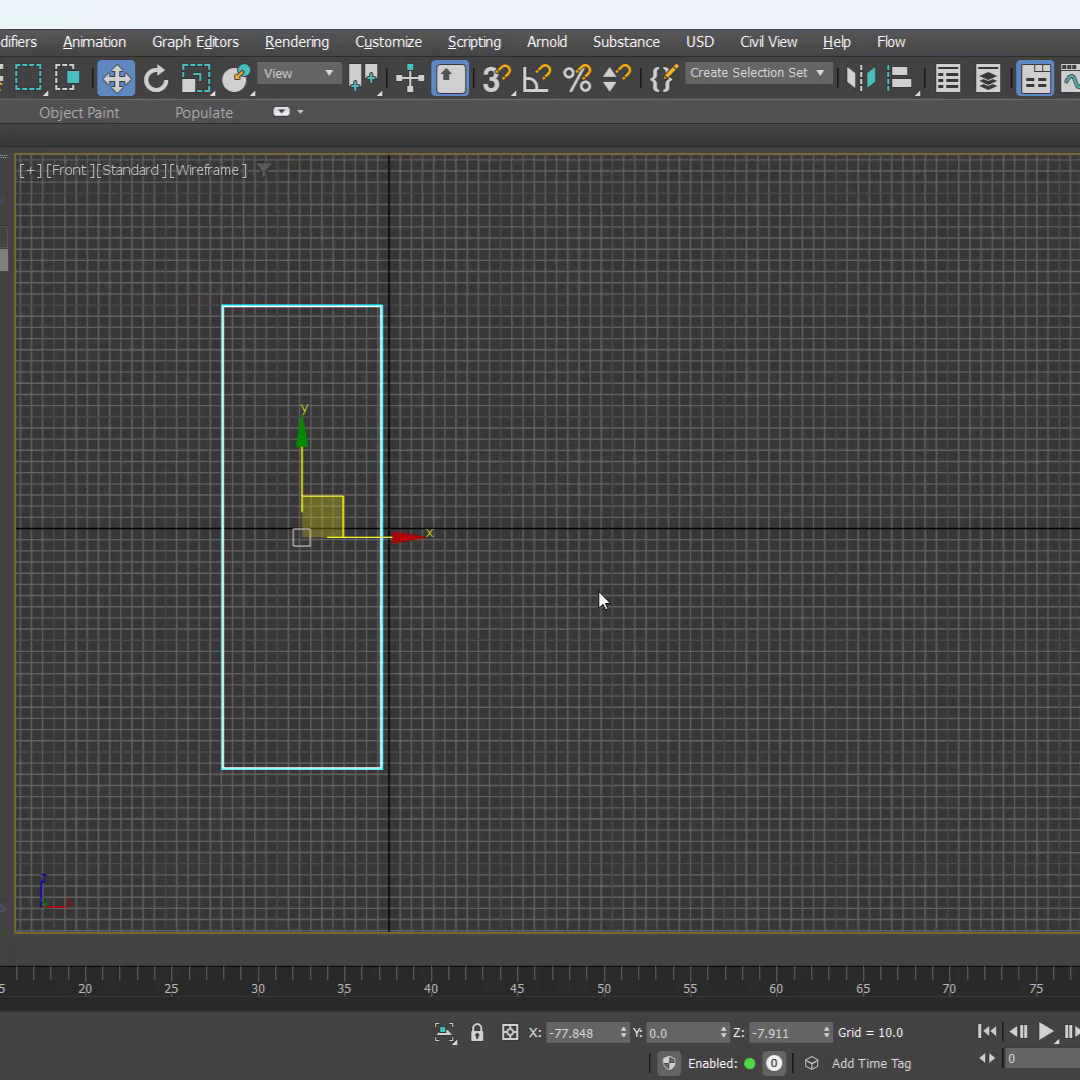
key(ctrl)
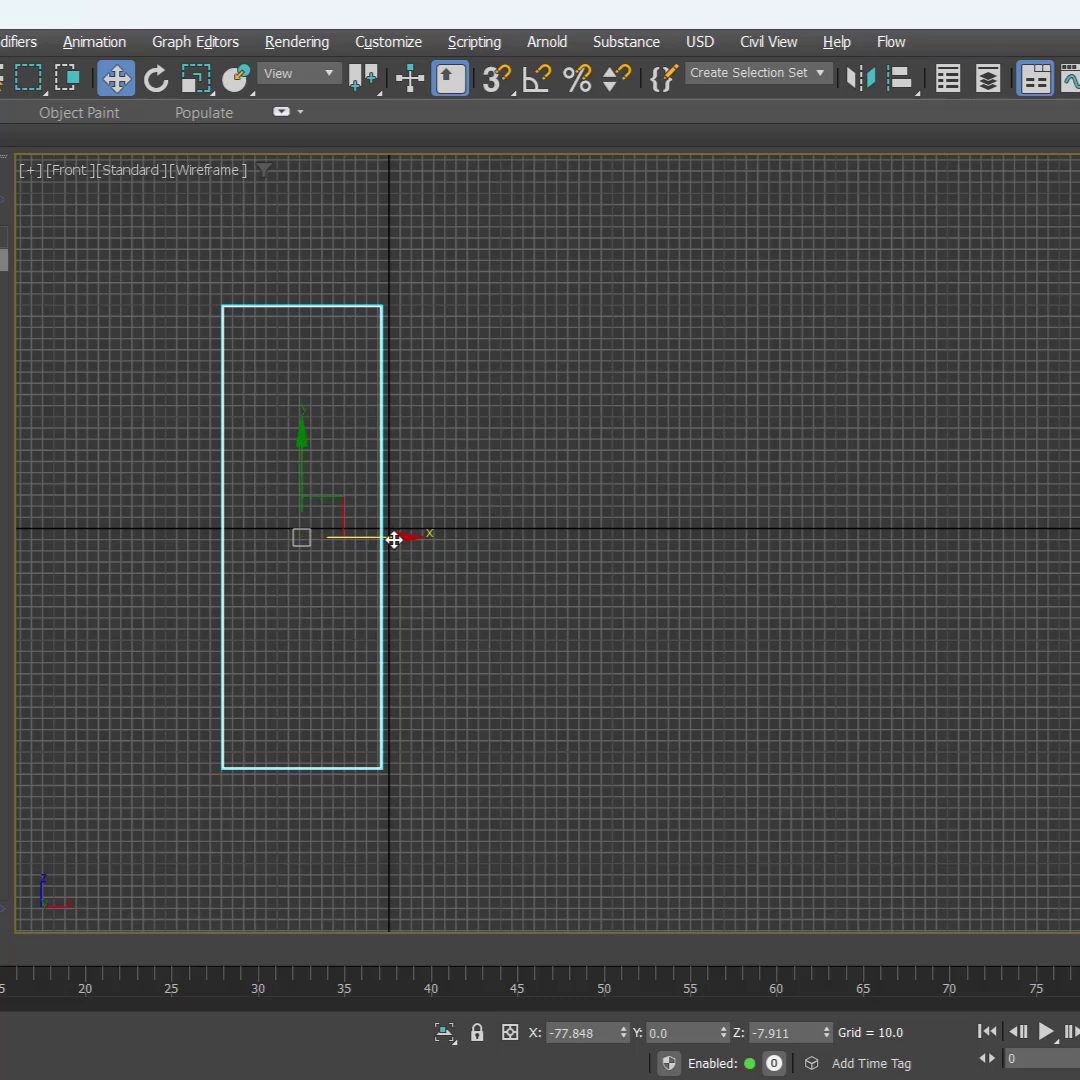
mouse_move(400, 537)
shift+mouse_down()
mouse_move(600, 553)
mouse_move(581, 553)
shift+mouse_up()
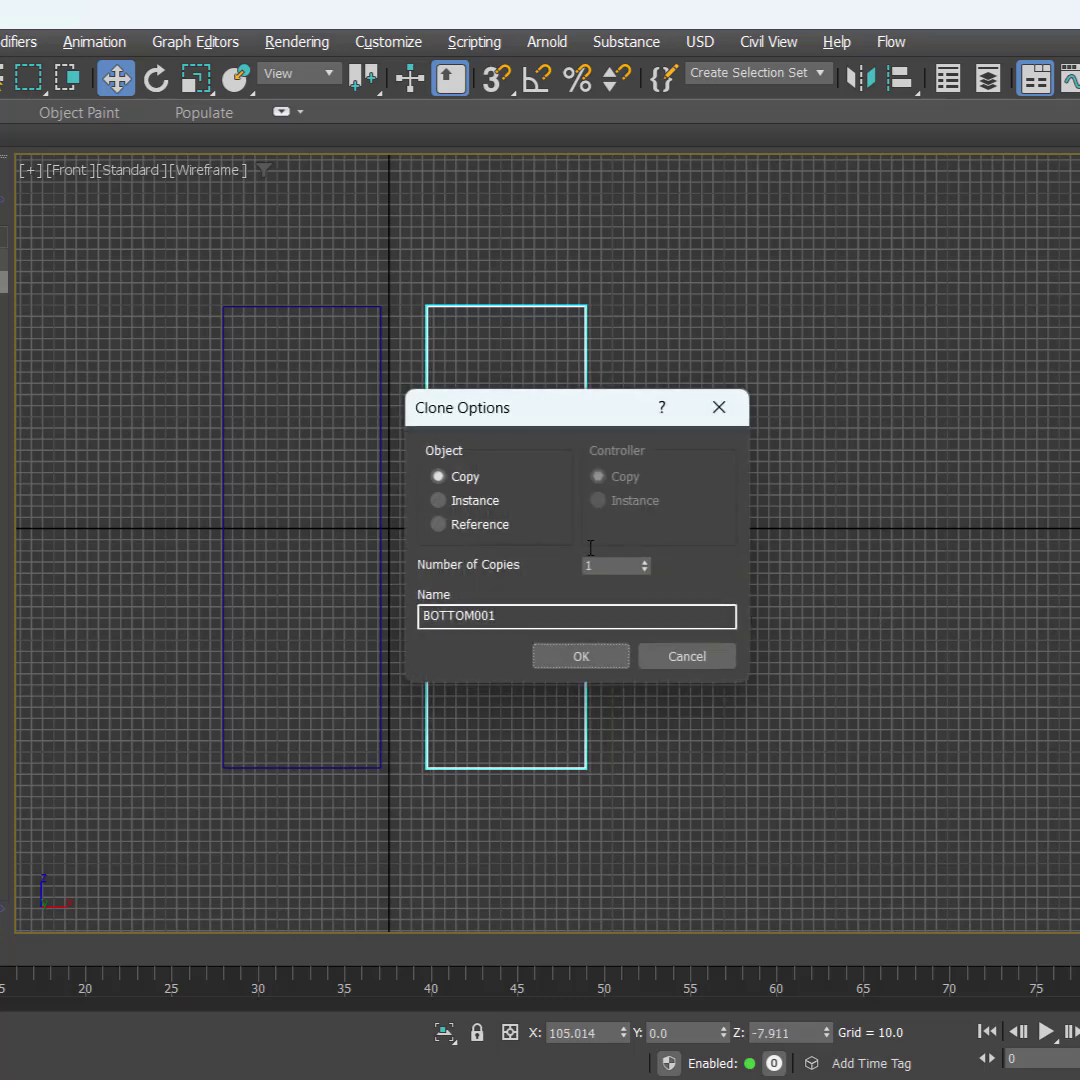
click(475, 484)
key(ctrl)
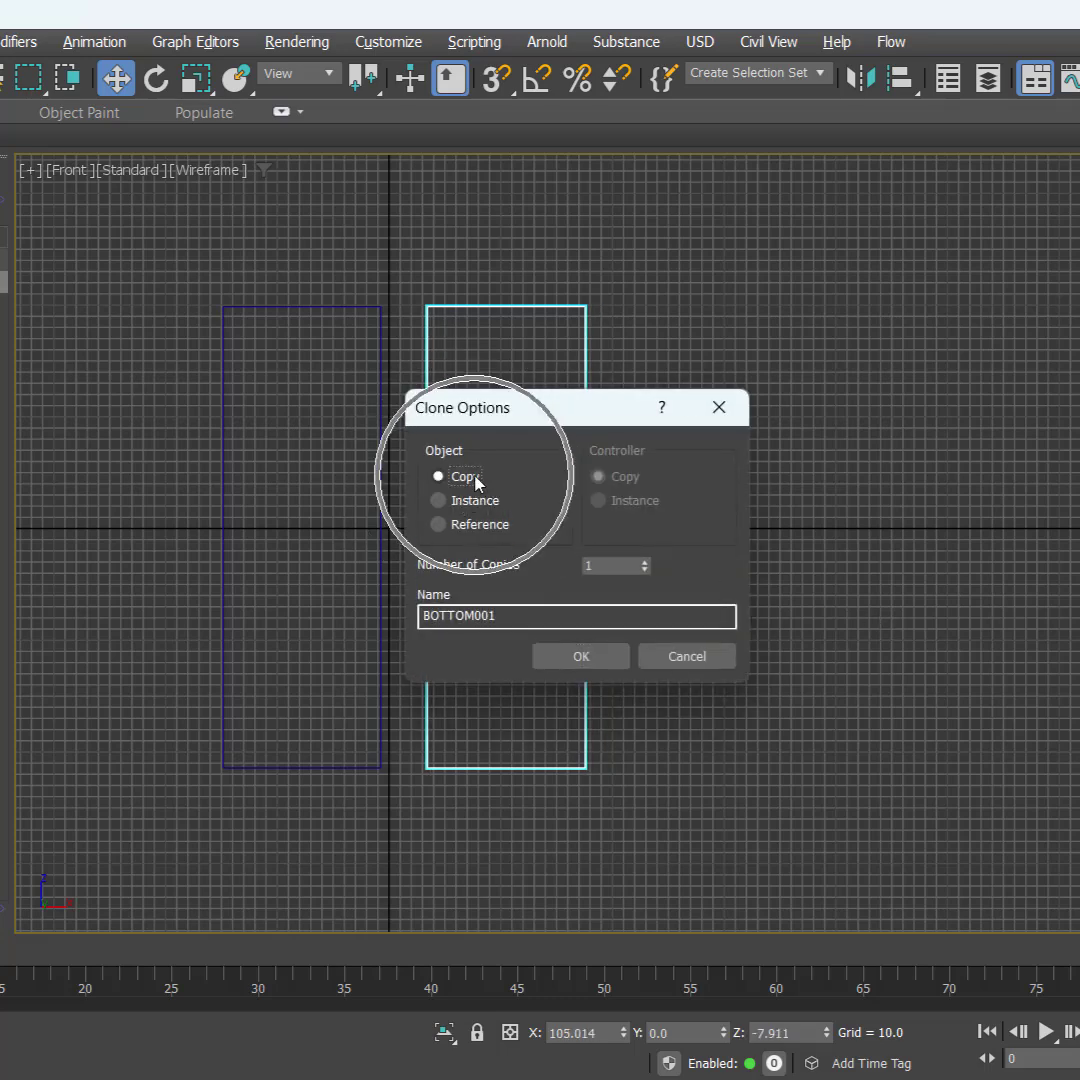
double_click(612, 562)
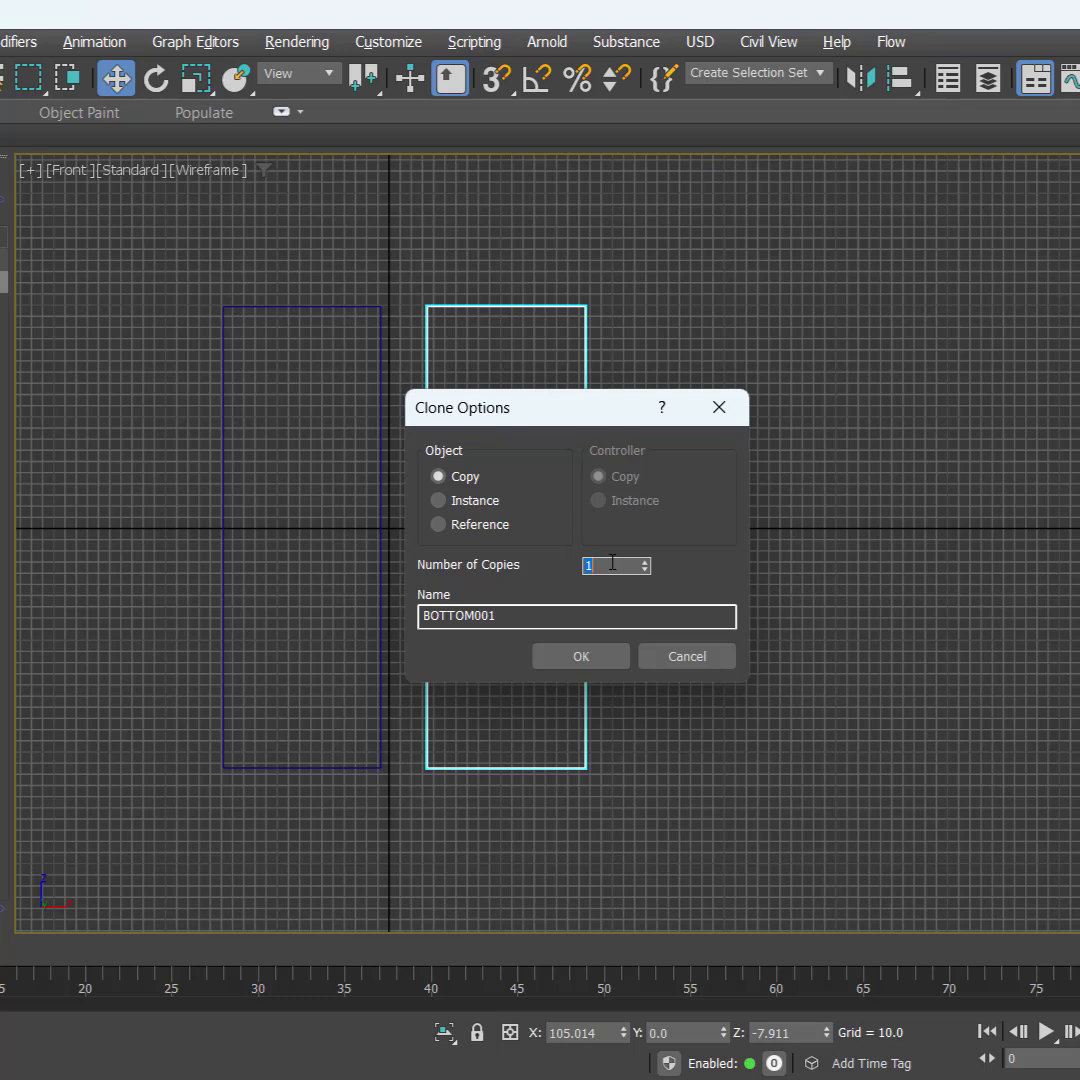
key(ctrl)
click(584, 655)
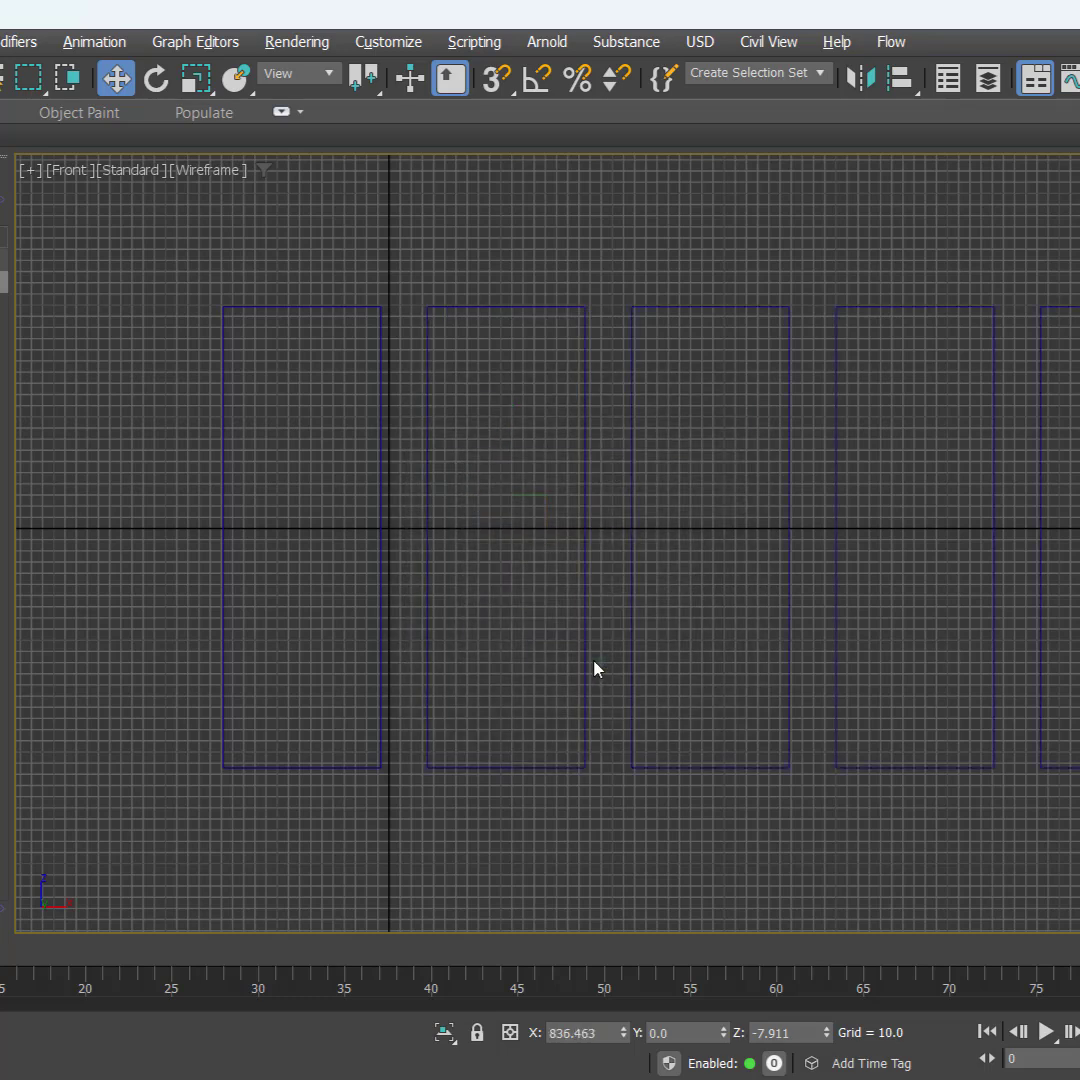
Step: Select all six planes and change their object color to white
scroll(861, 667, down, 3)
middle_drag(861, 667, 657, 587)
click(514, 307)
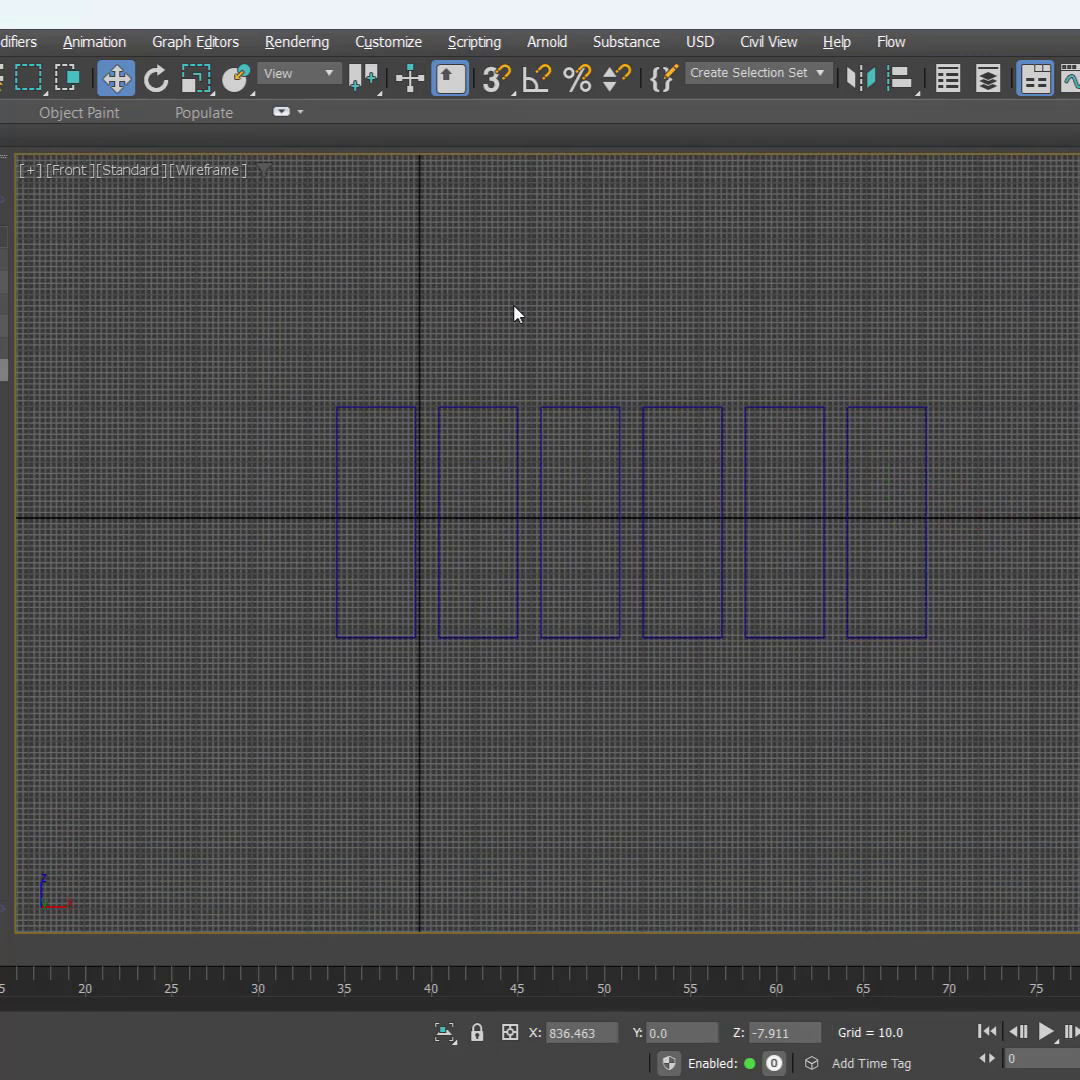
drag(255, 320, 1002, 700)
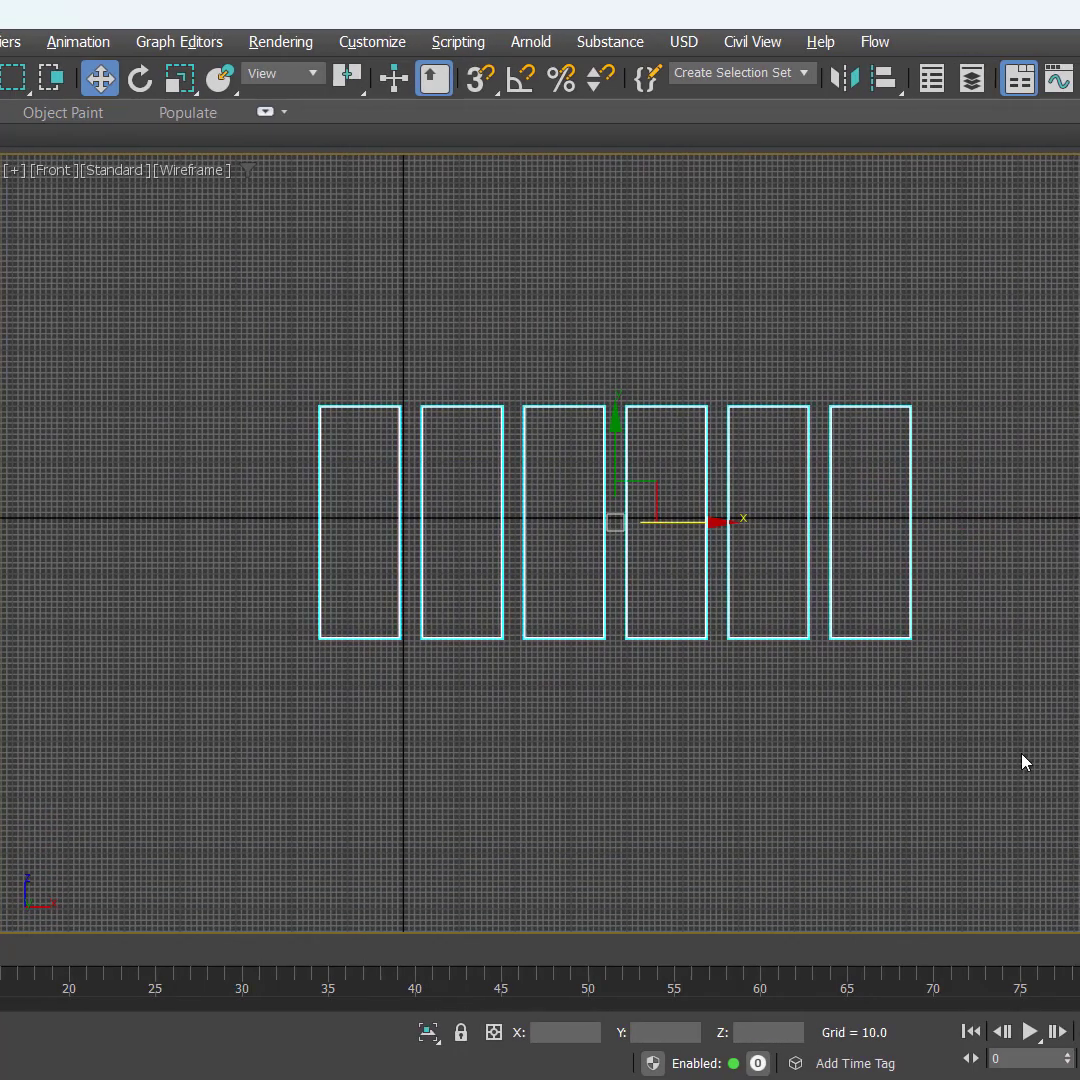
click(1079, 217)
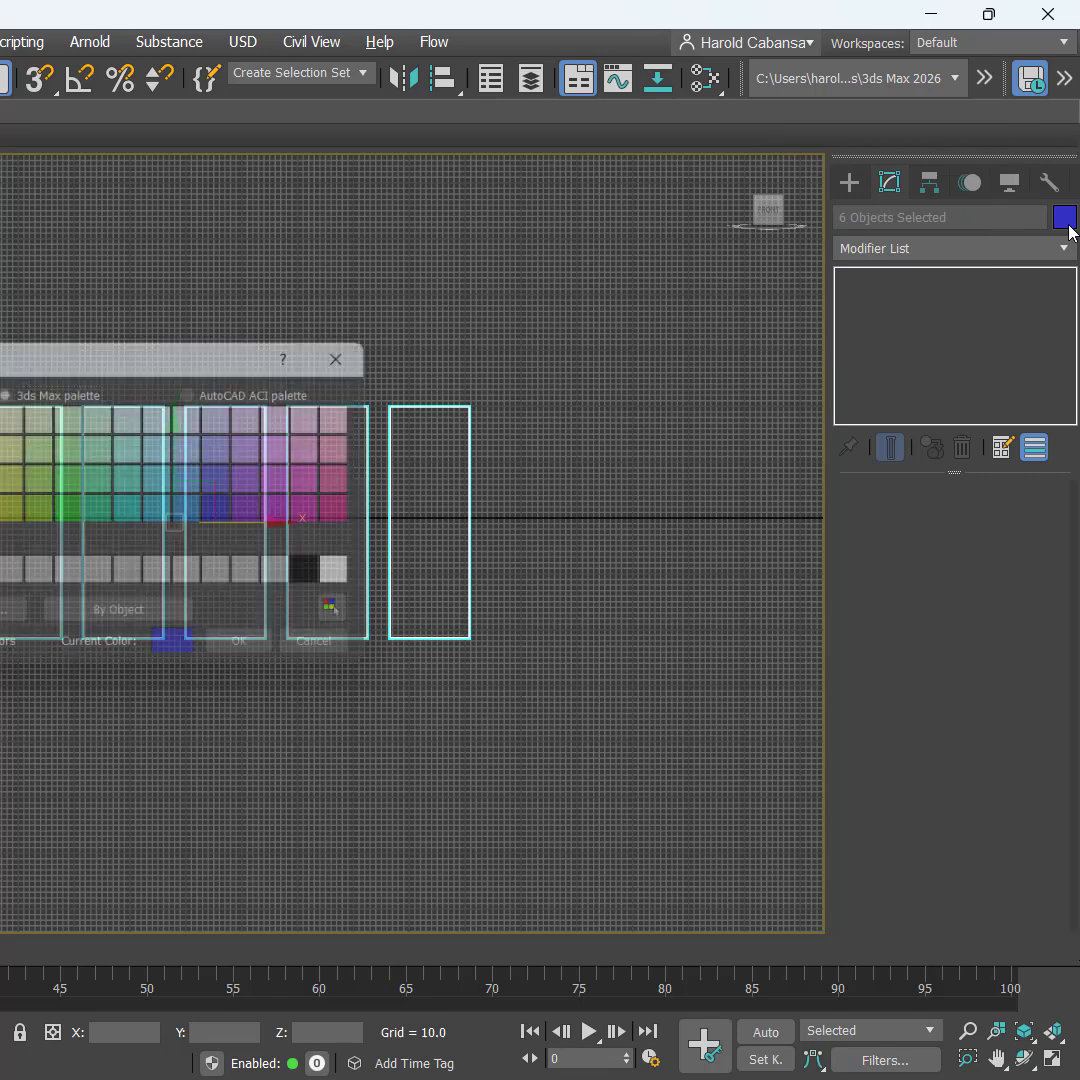
click(370, 574)
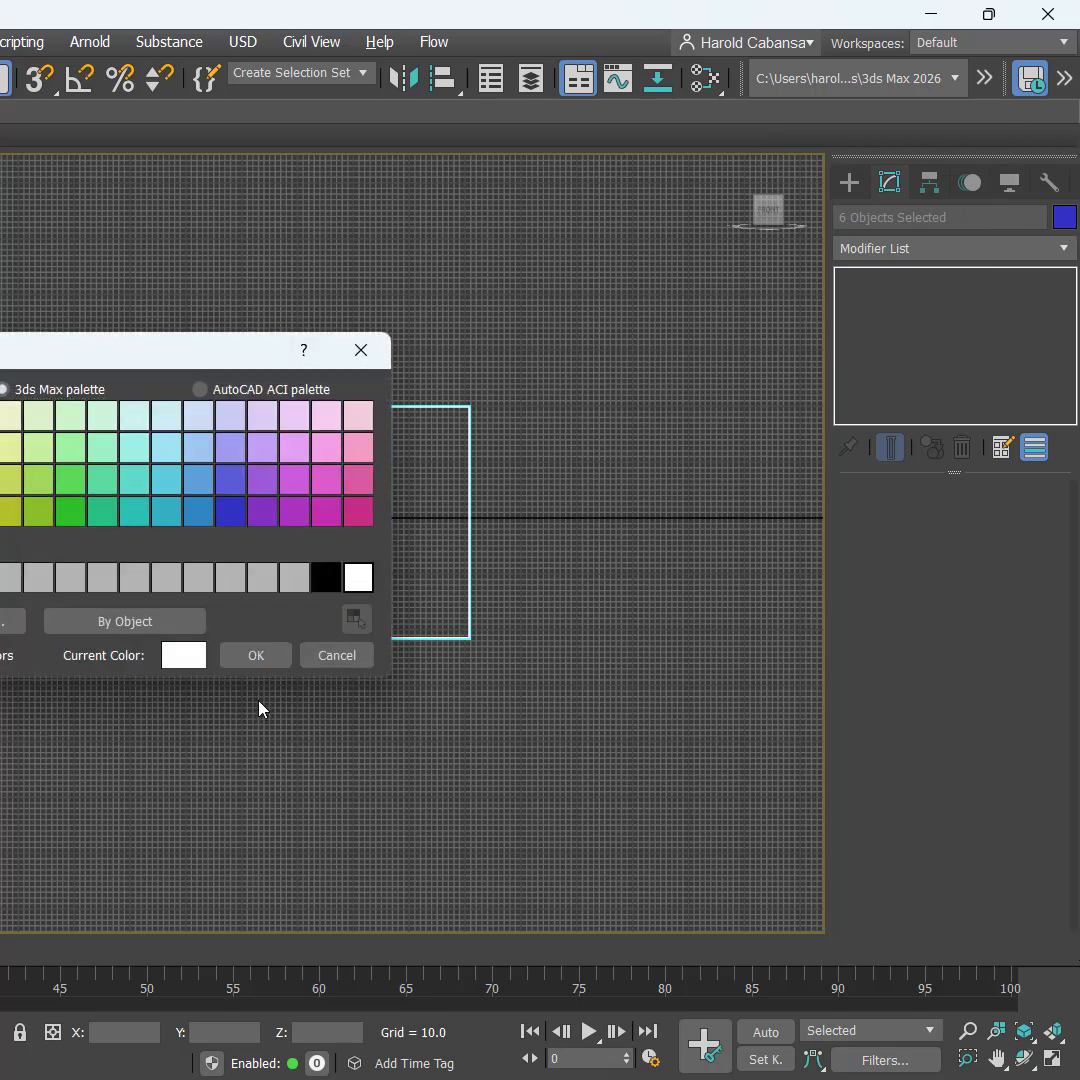
click(256, 655)
click(330, 750)
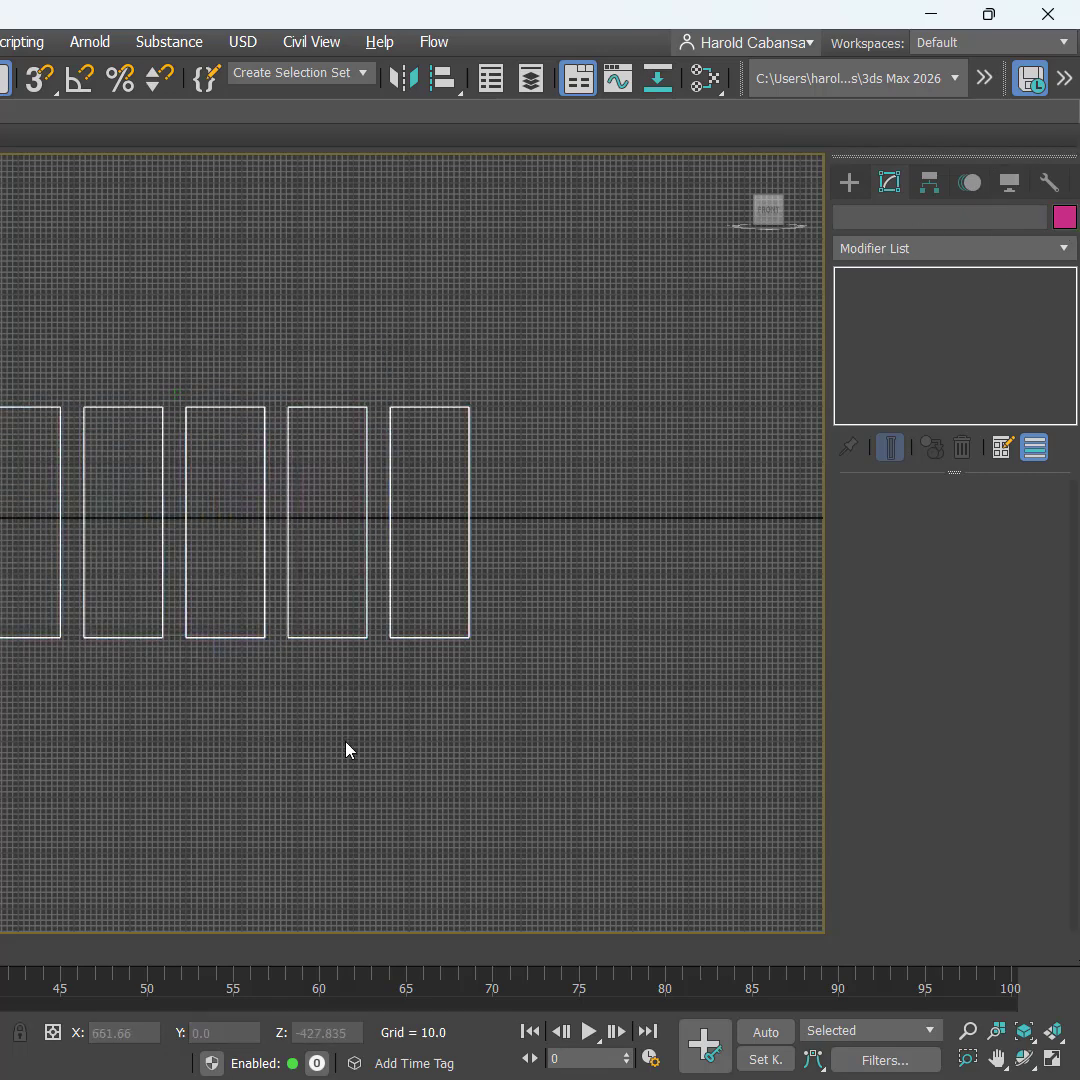
Step: Select the second plane and look up its gun reference image's dimensions in the REFERENCES folder
scroll(205, 684, up, 5)
middle_drag(375, 675, 450, 754)
scroll(436, 752, down, 2)
scroll(407, 747, up, 2)
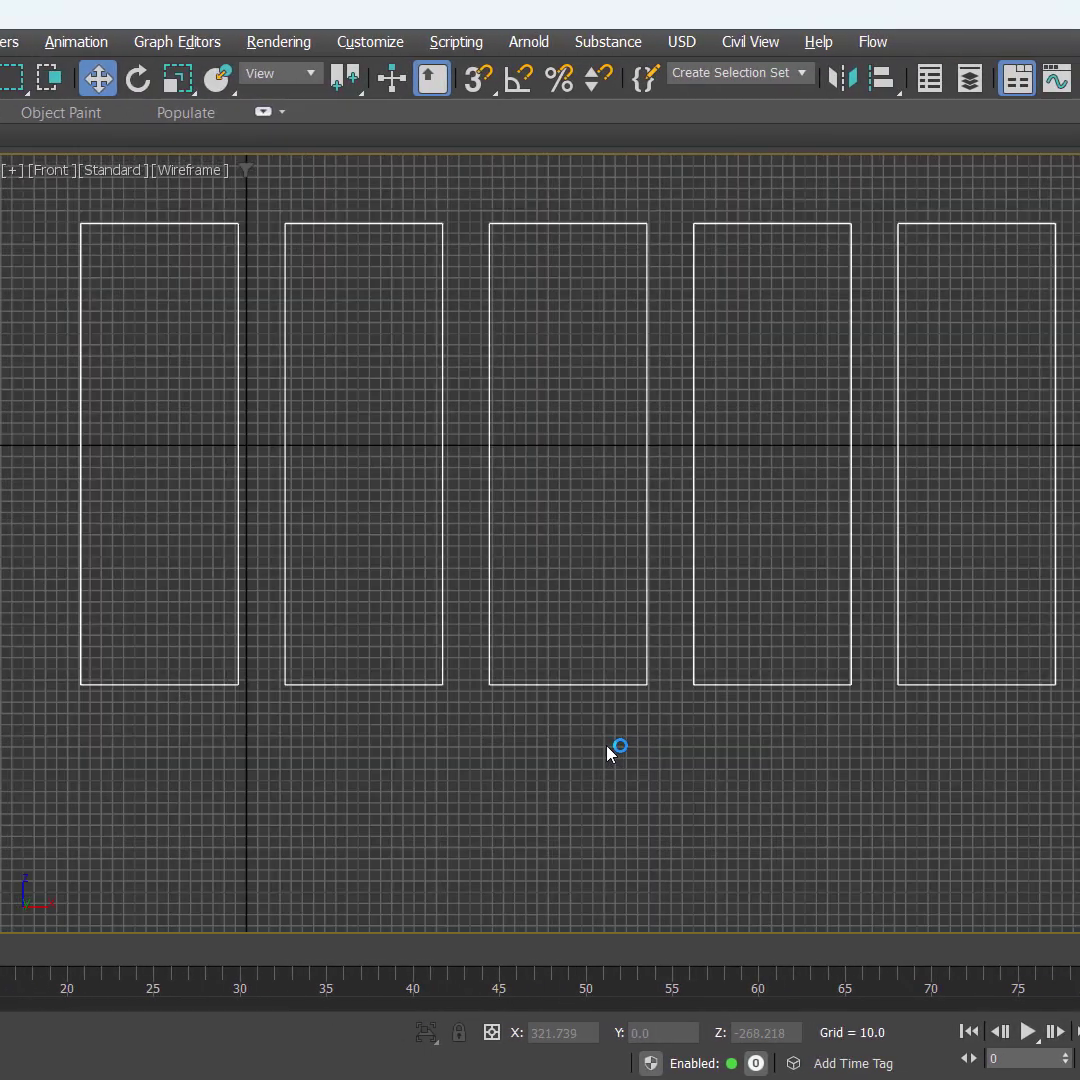
middle_drag(305, 764, 282, 789)
scroll(570, 740, down, 3)
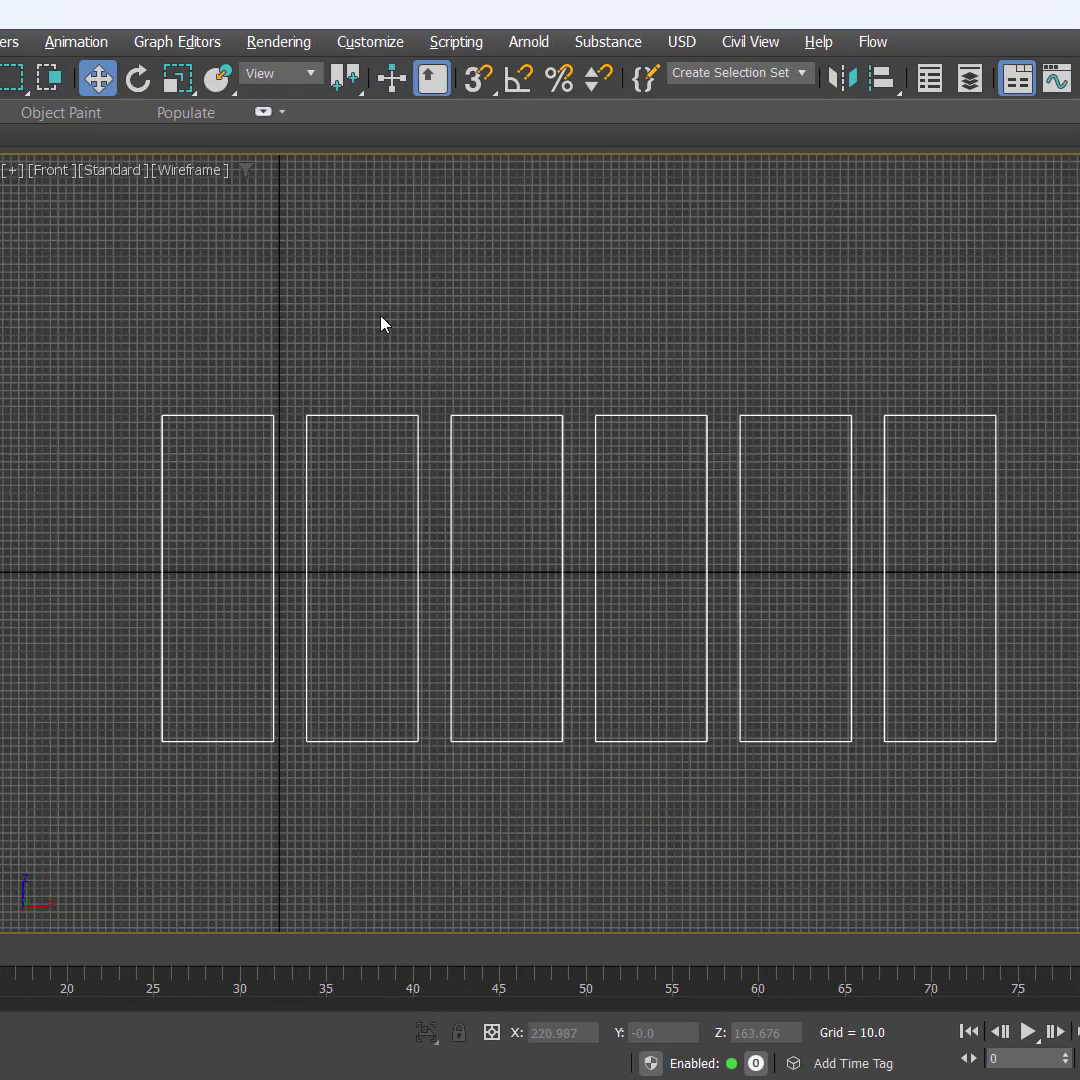
drag(318, 253, 381, 820)
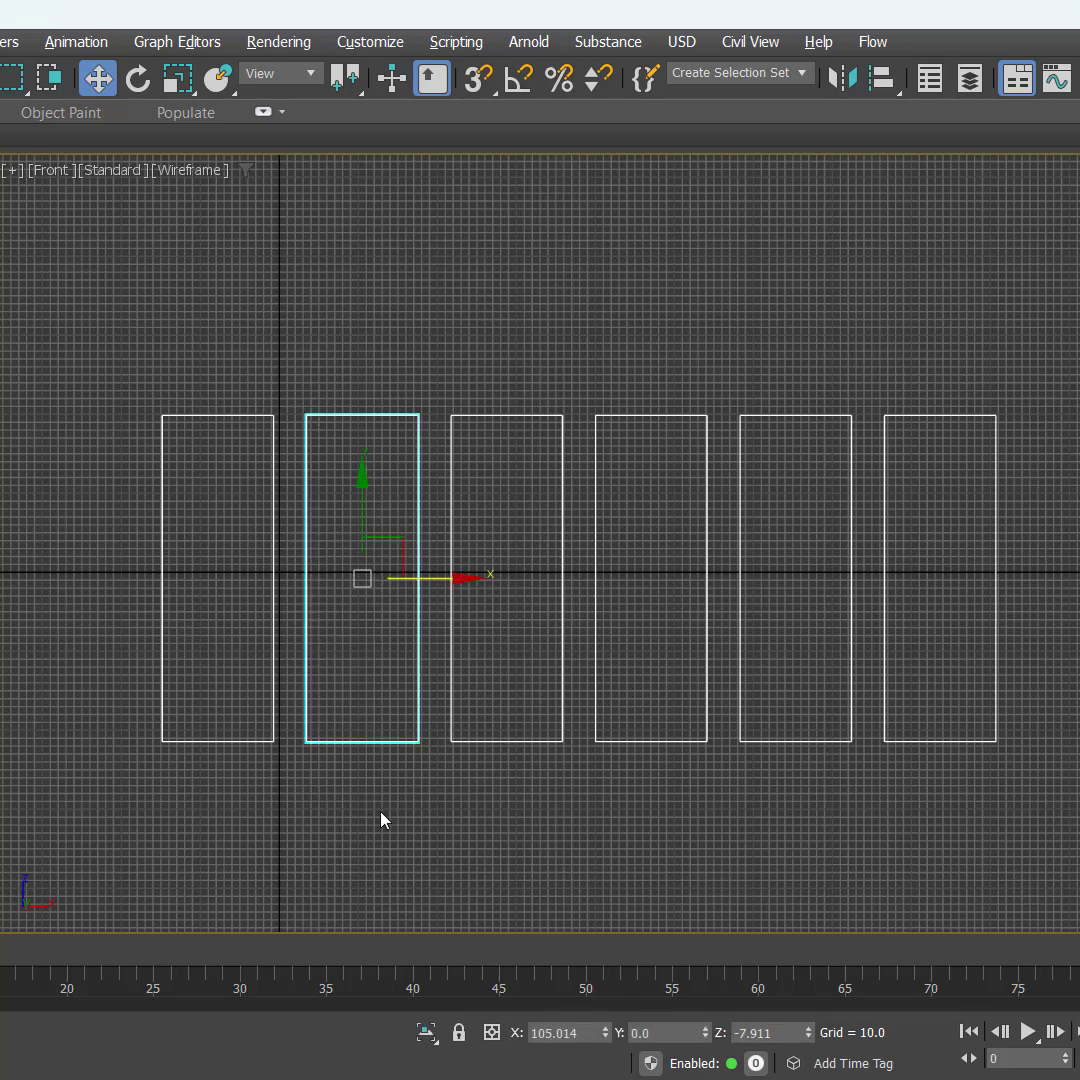
key(alt+Tab)
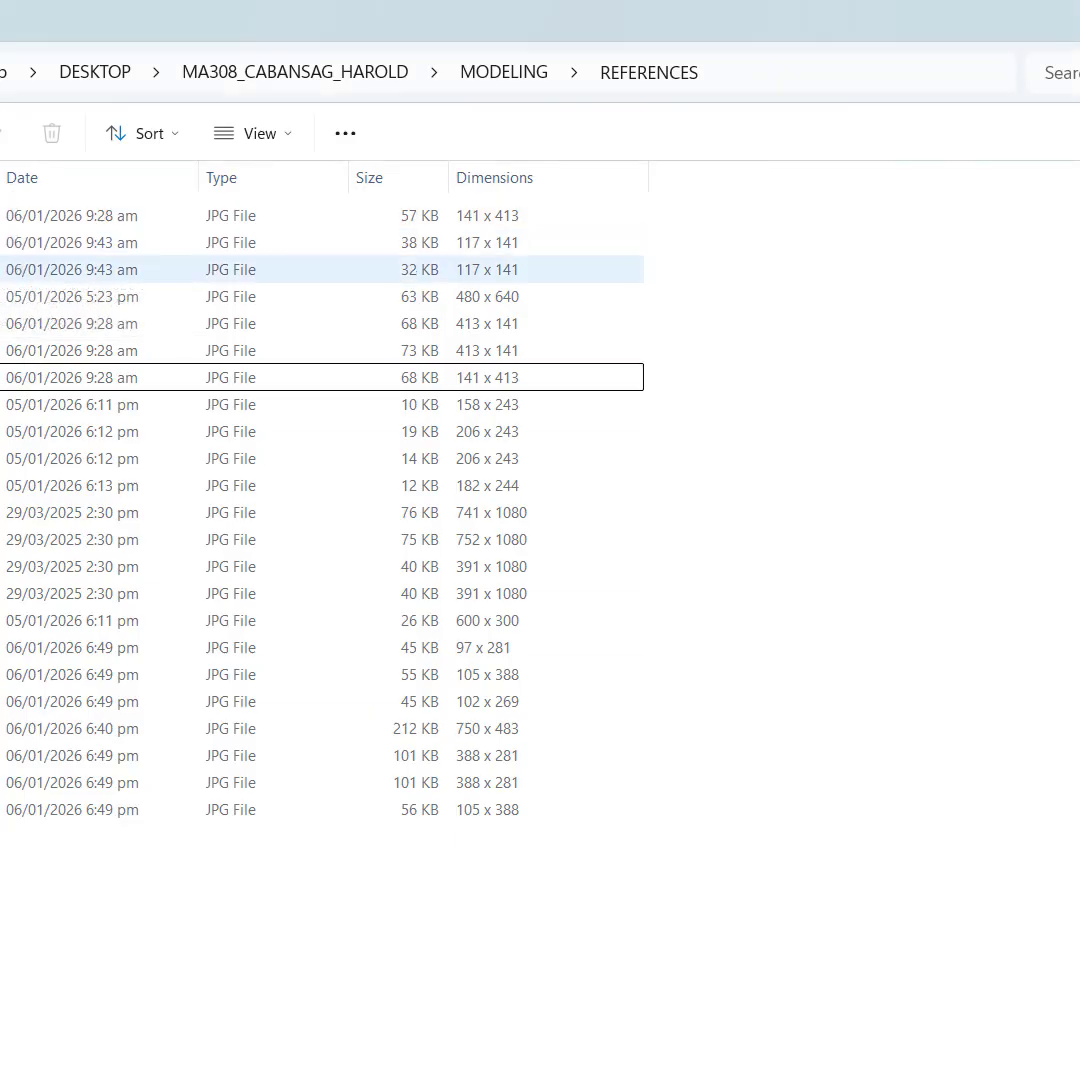
click(515, 268)
click(527, 253)
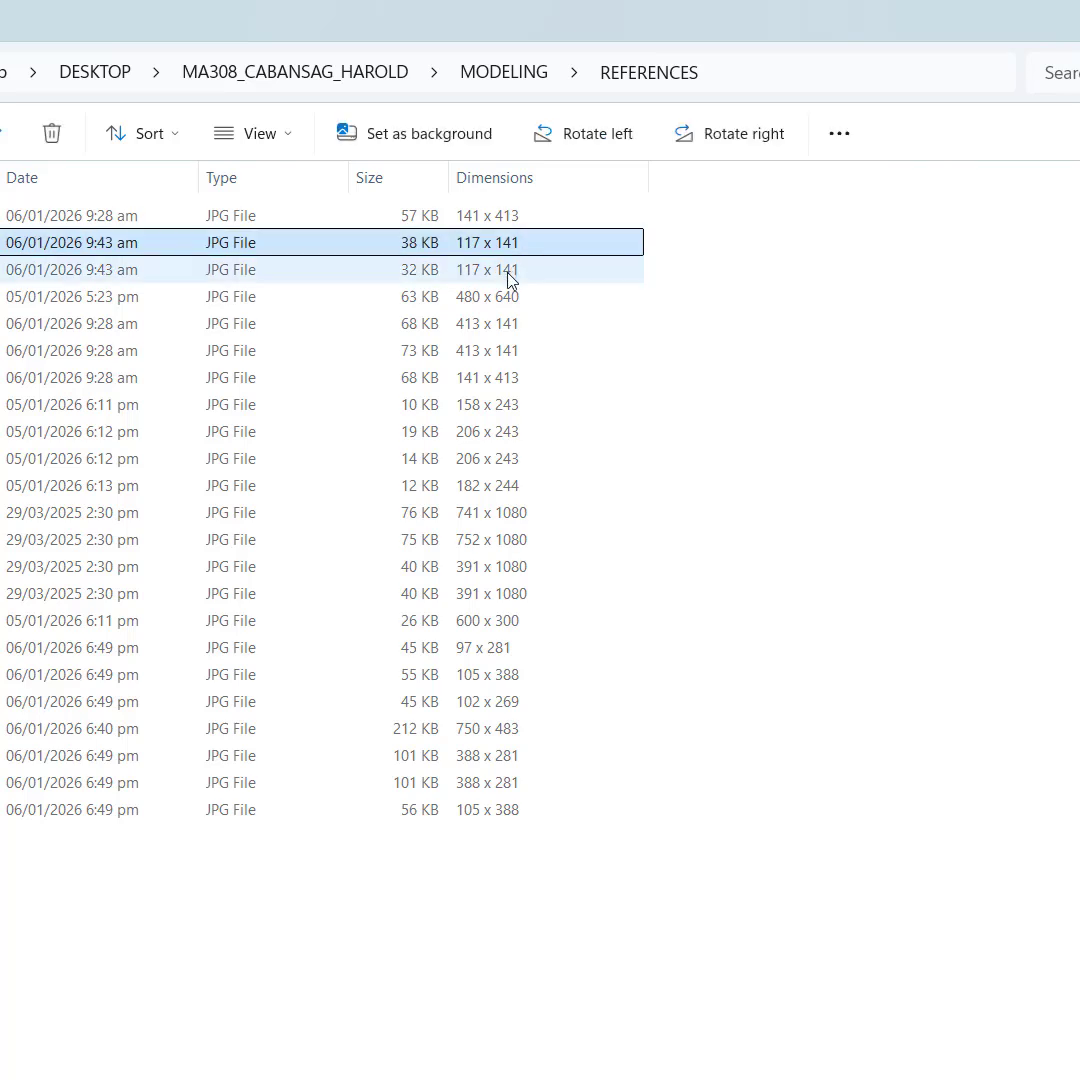
click(506, 262)
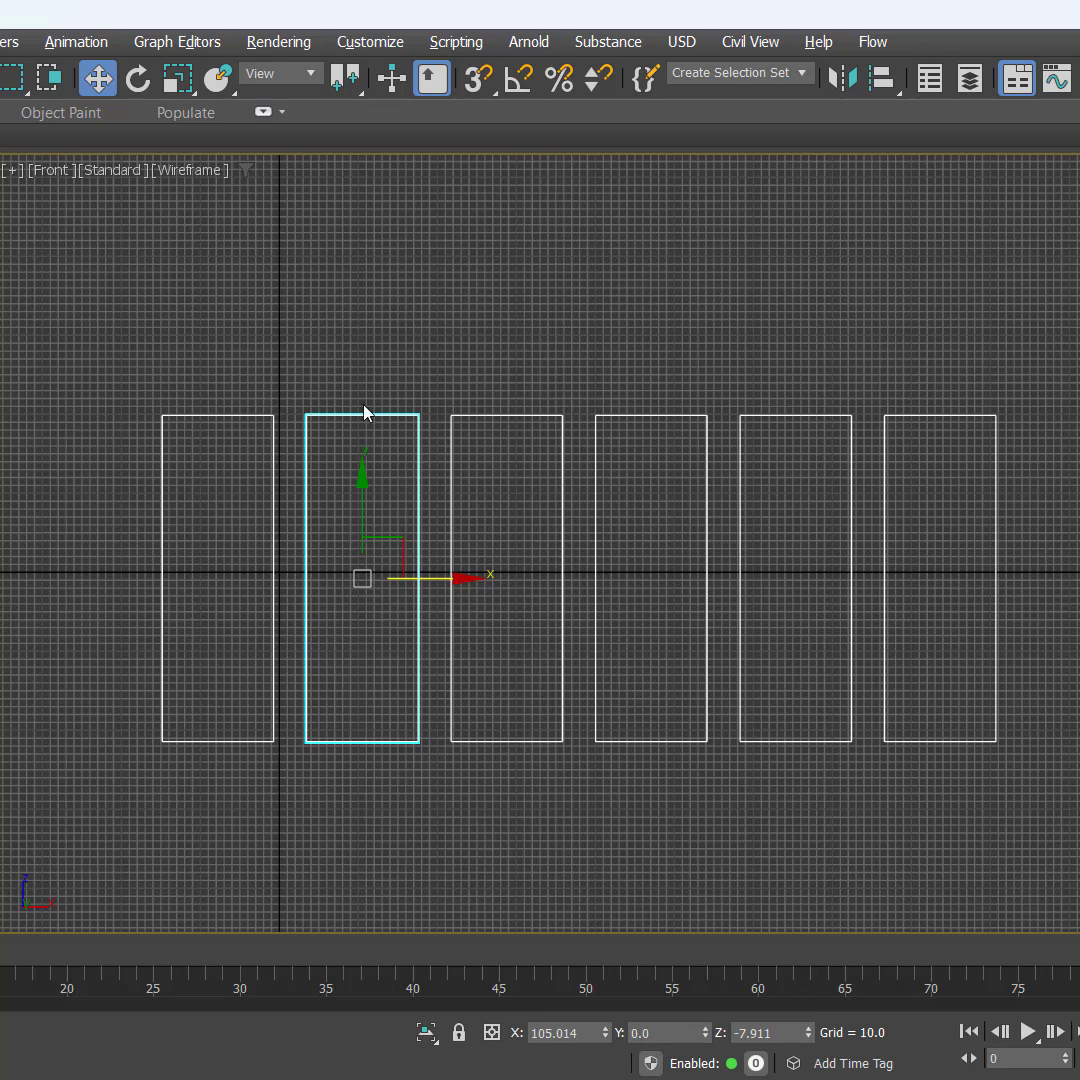
Step: Name the second plane FRONT and set its width to 117 and length to 141
drag(340, 340, 369, 504)
key(alt+Tab)
key(alt+Tab)
key(Return)
key(alt+Tab)
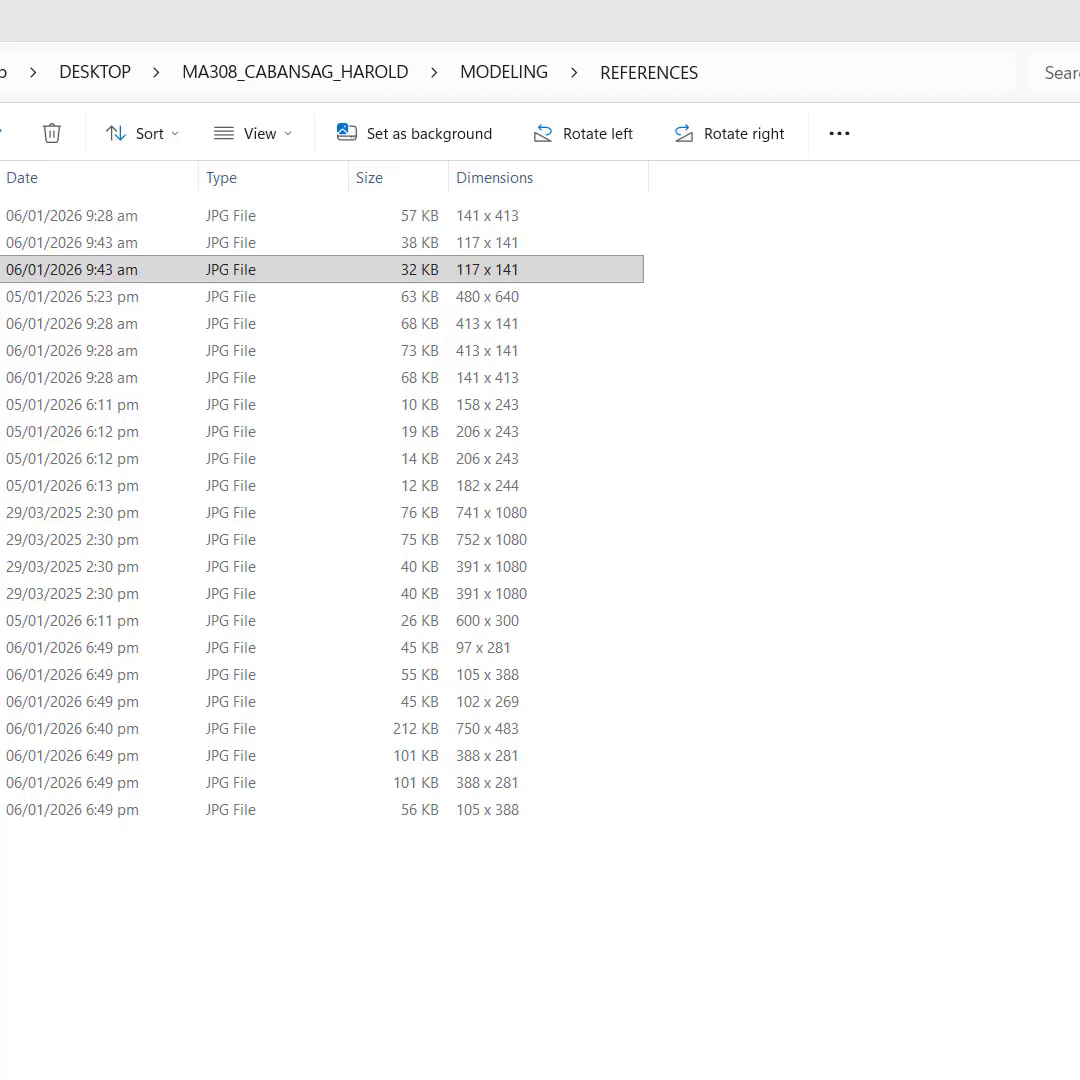
key(alt+Tab)
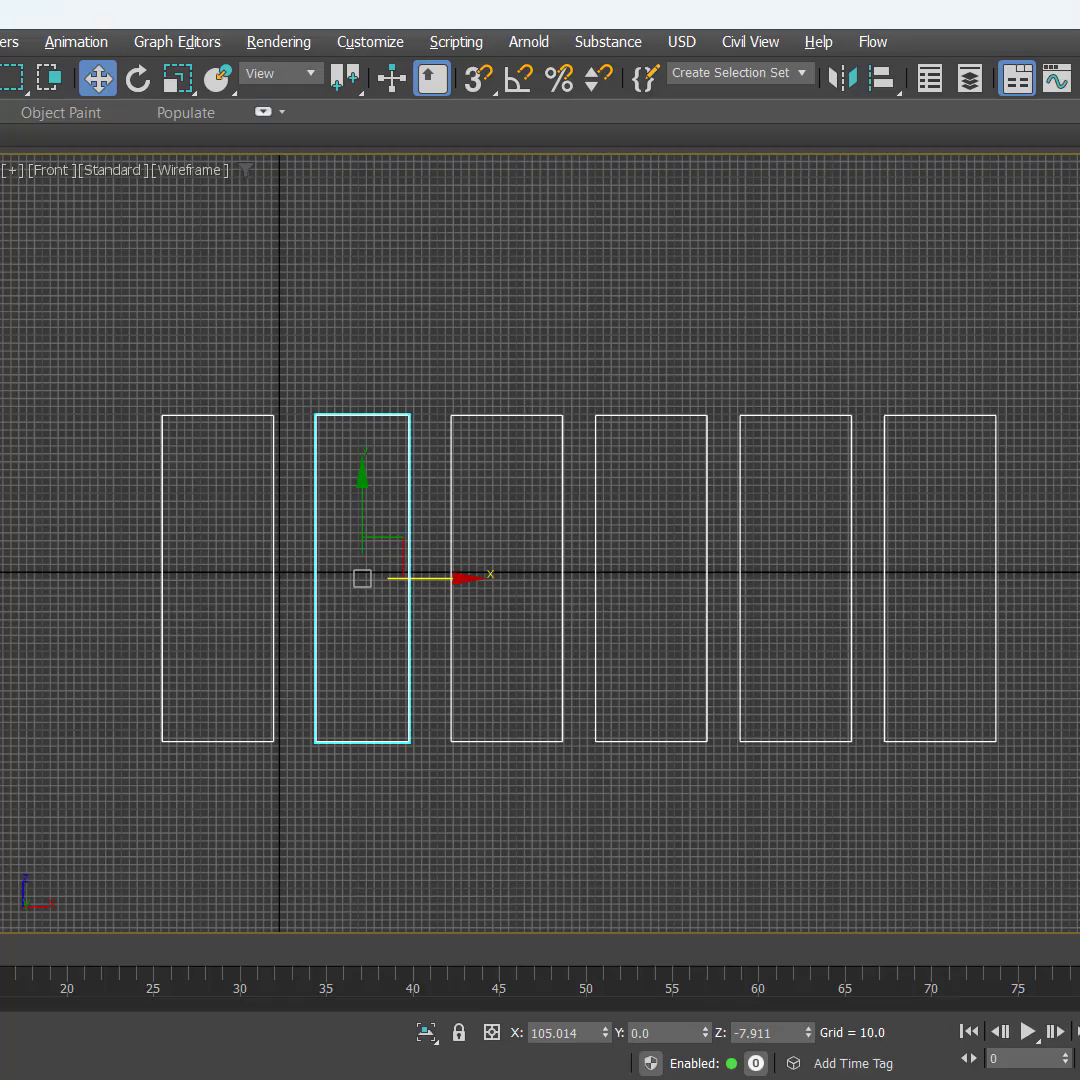
key(Return)
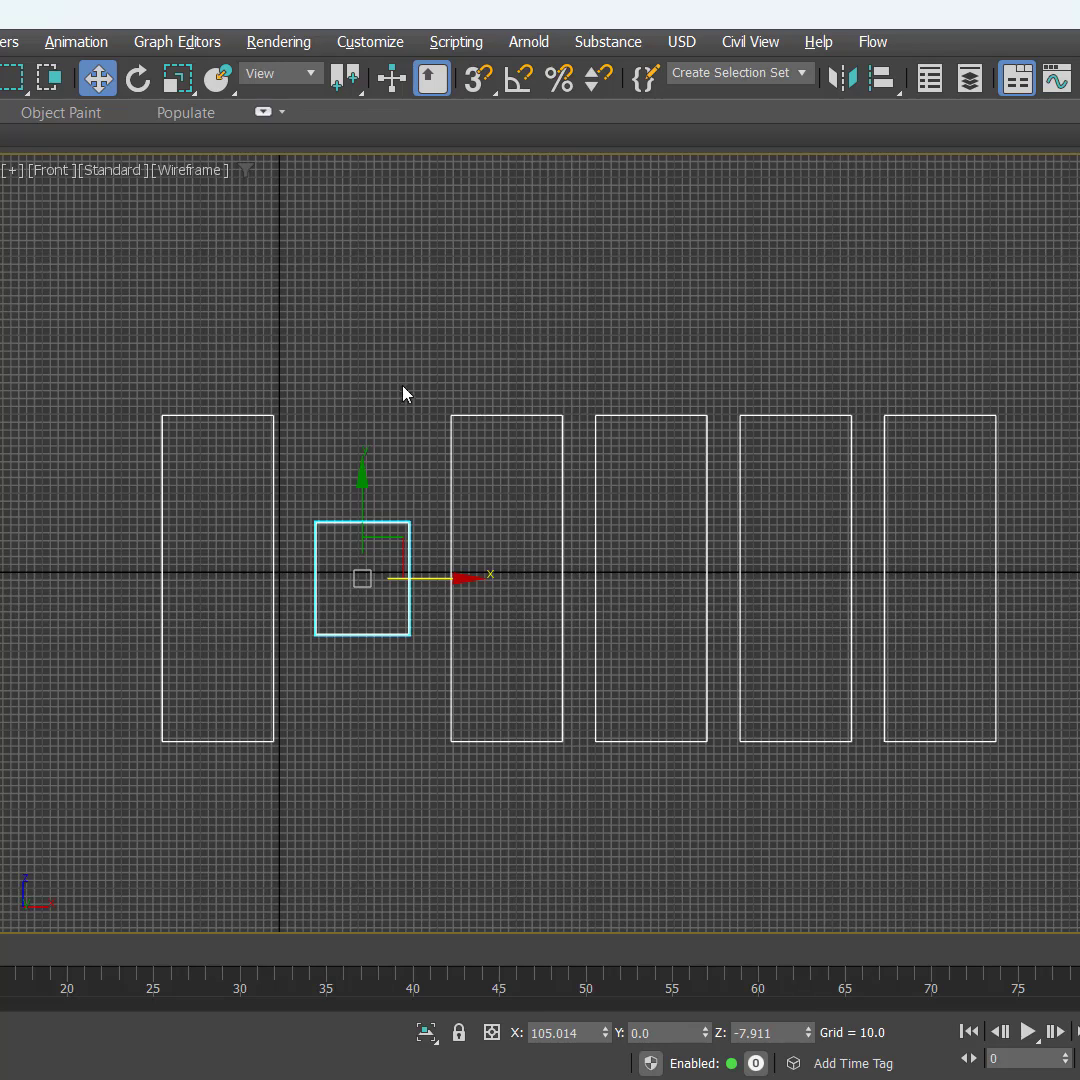
Step: Delete the third plane and clone FRONT about 150 units along X as an independent copy named BACK
drag(398, 363, 540, 487)
key(Delete)
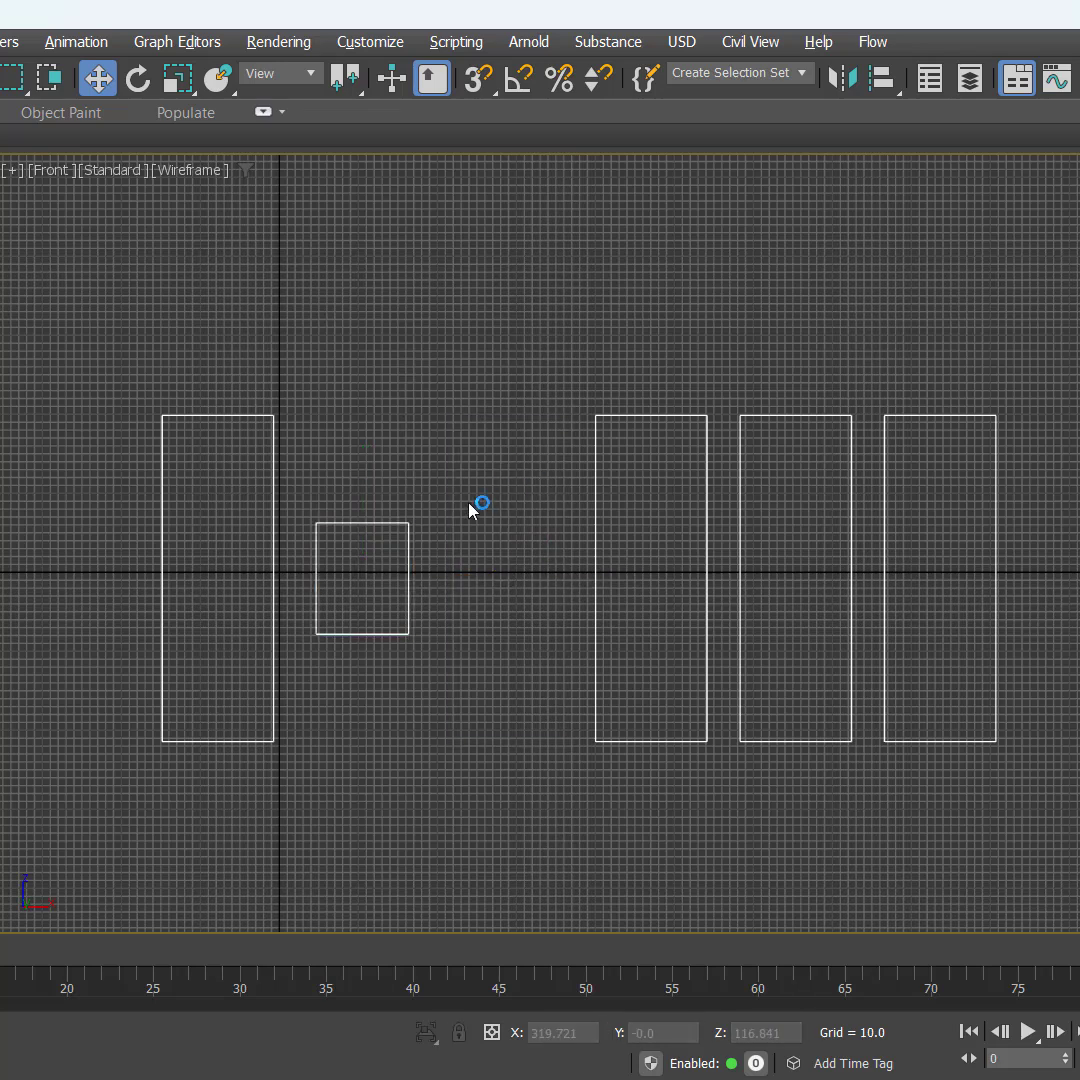
drag(475, 478, 374, 692)
drag(470, 577, 575, 578)
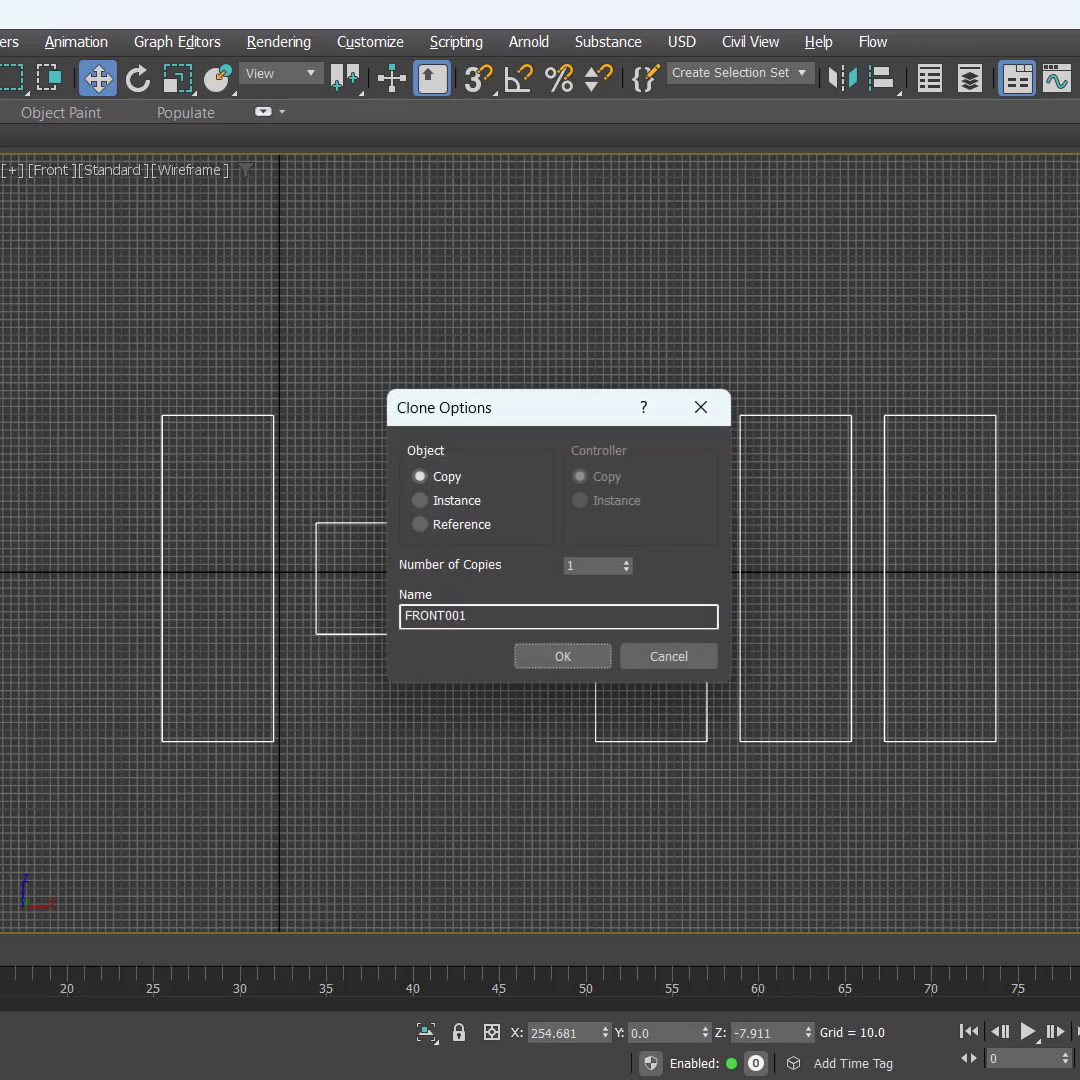
double_click(526, 612)
text(BAC)
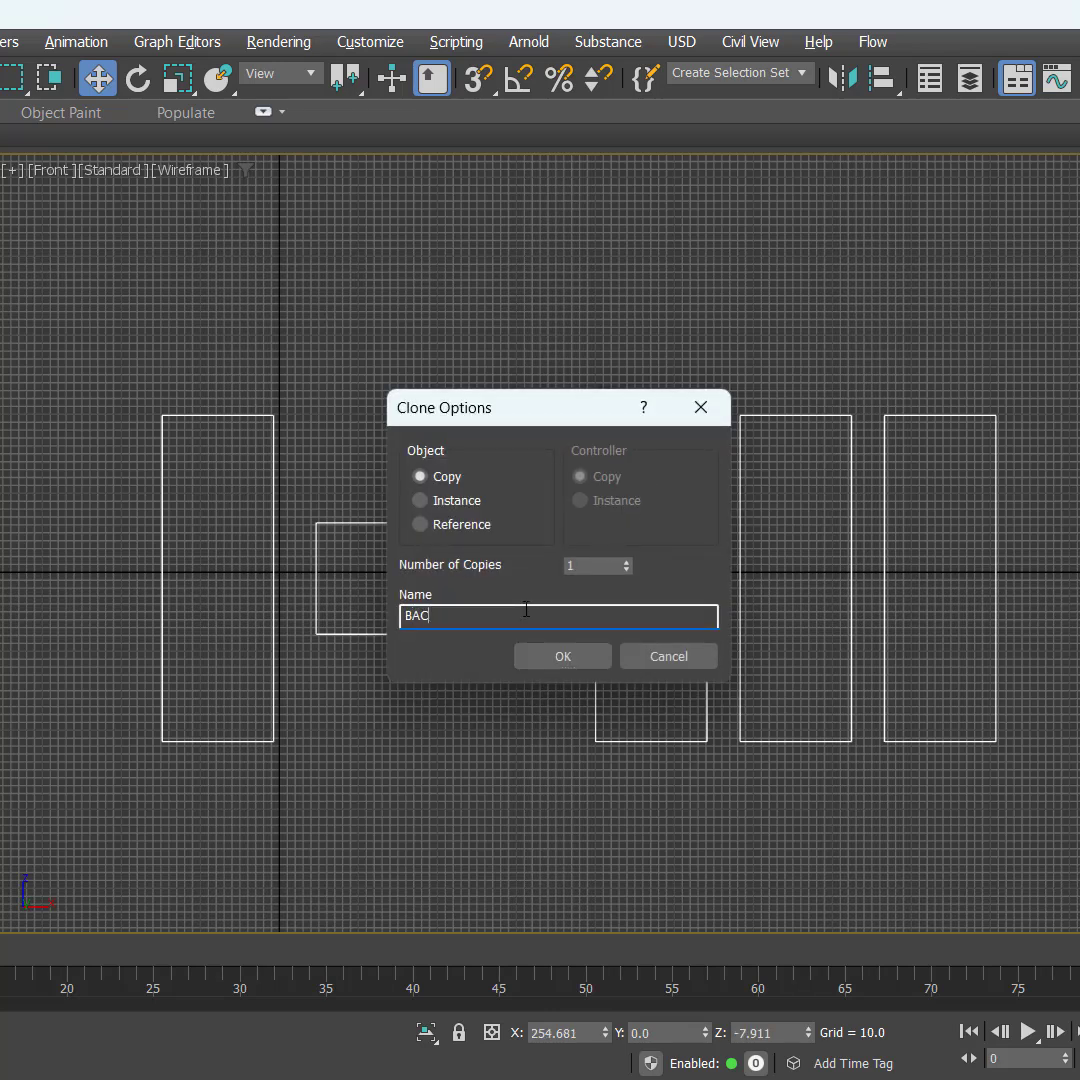
text(K)
key(Return)
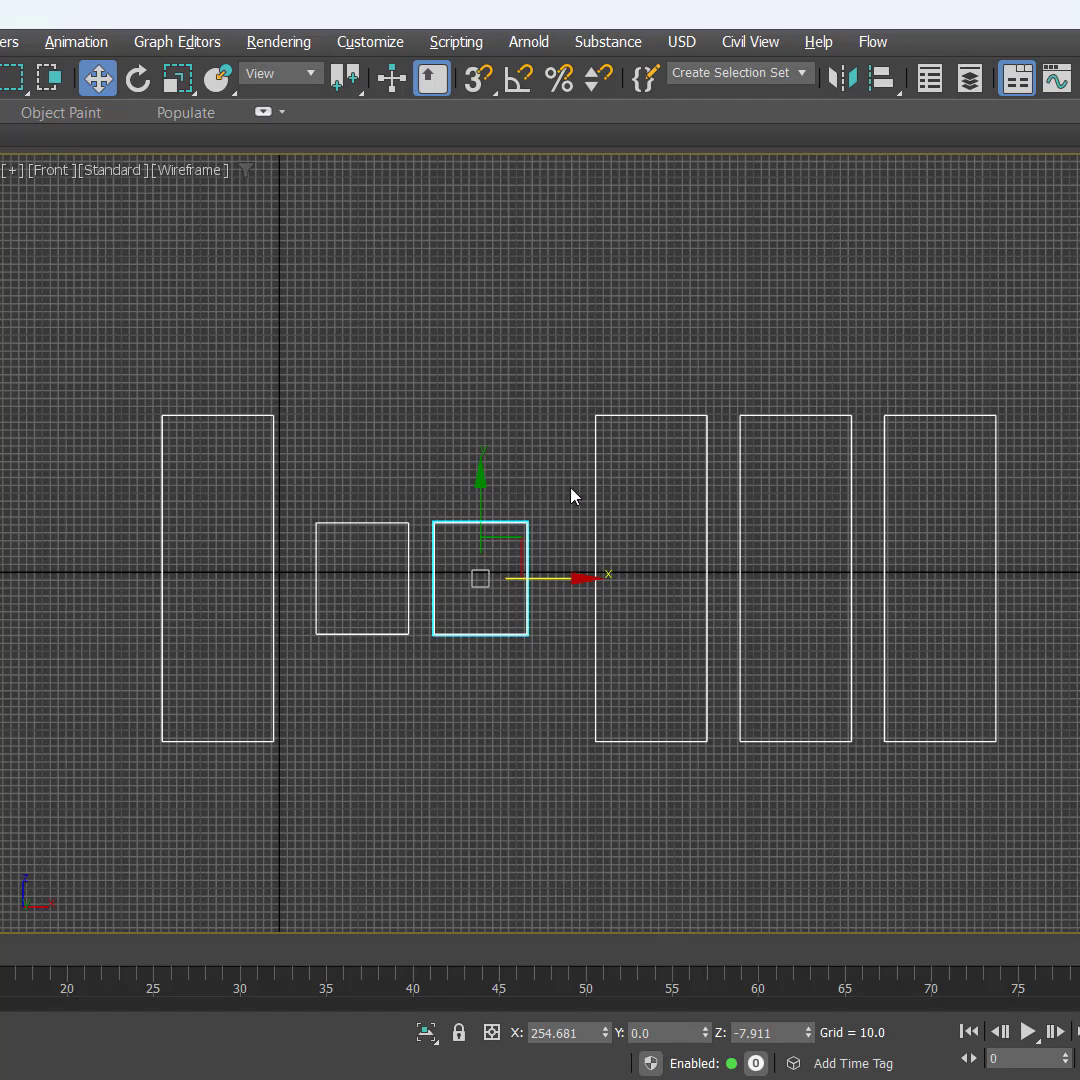
Step: Select the tall plane beside BACK and look up the side gun image's dimensions in the REFERENCES folder
drag(549, 345, 666, 518)
key(alt+Tab)
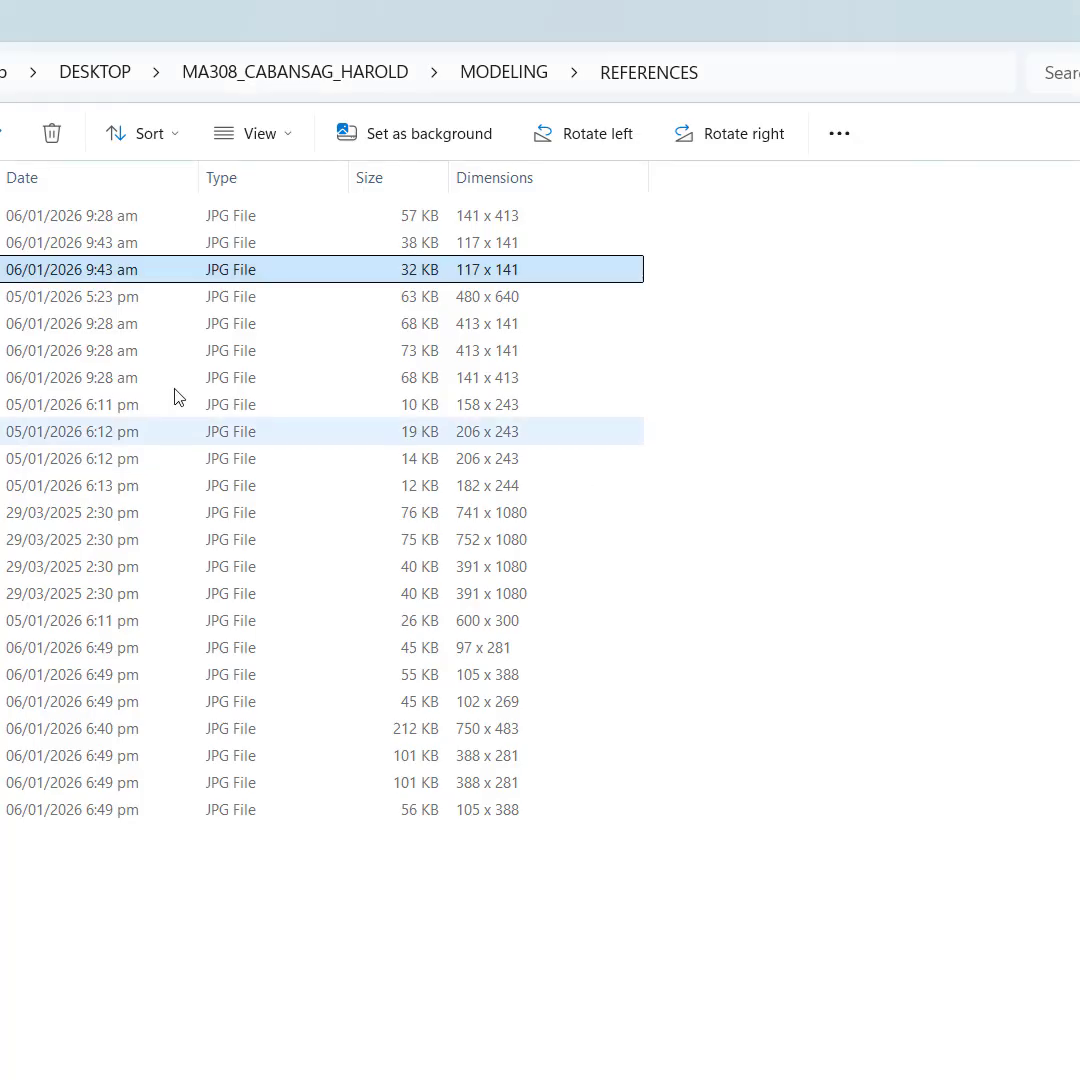
click(2, 297)
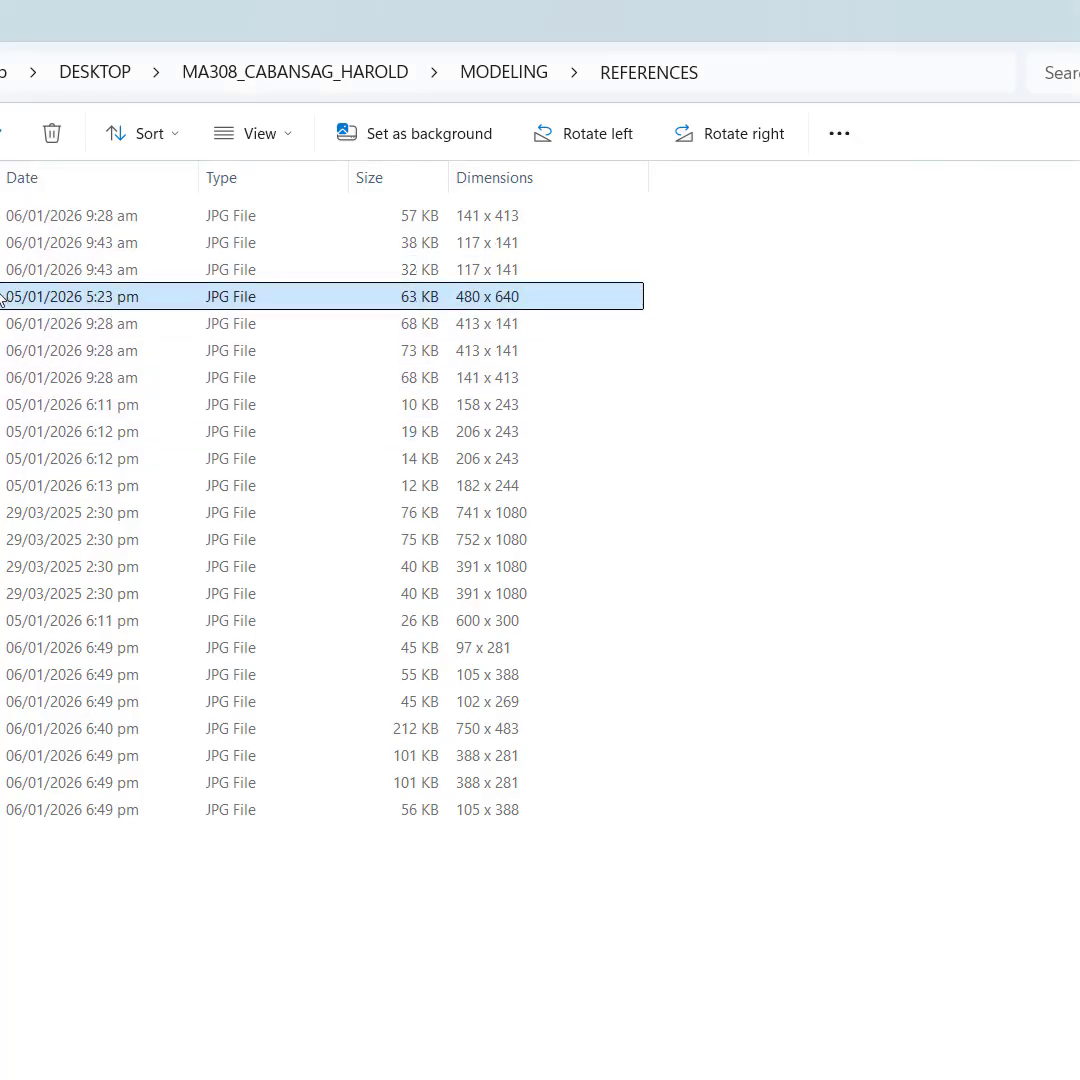
click(8, 326)
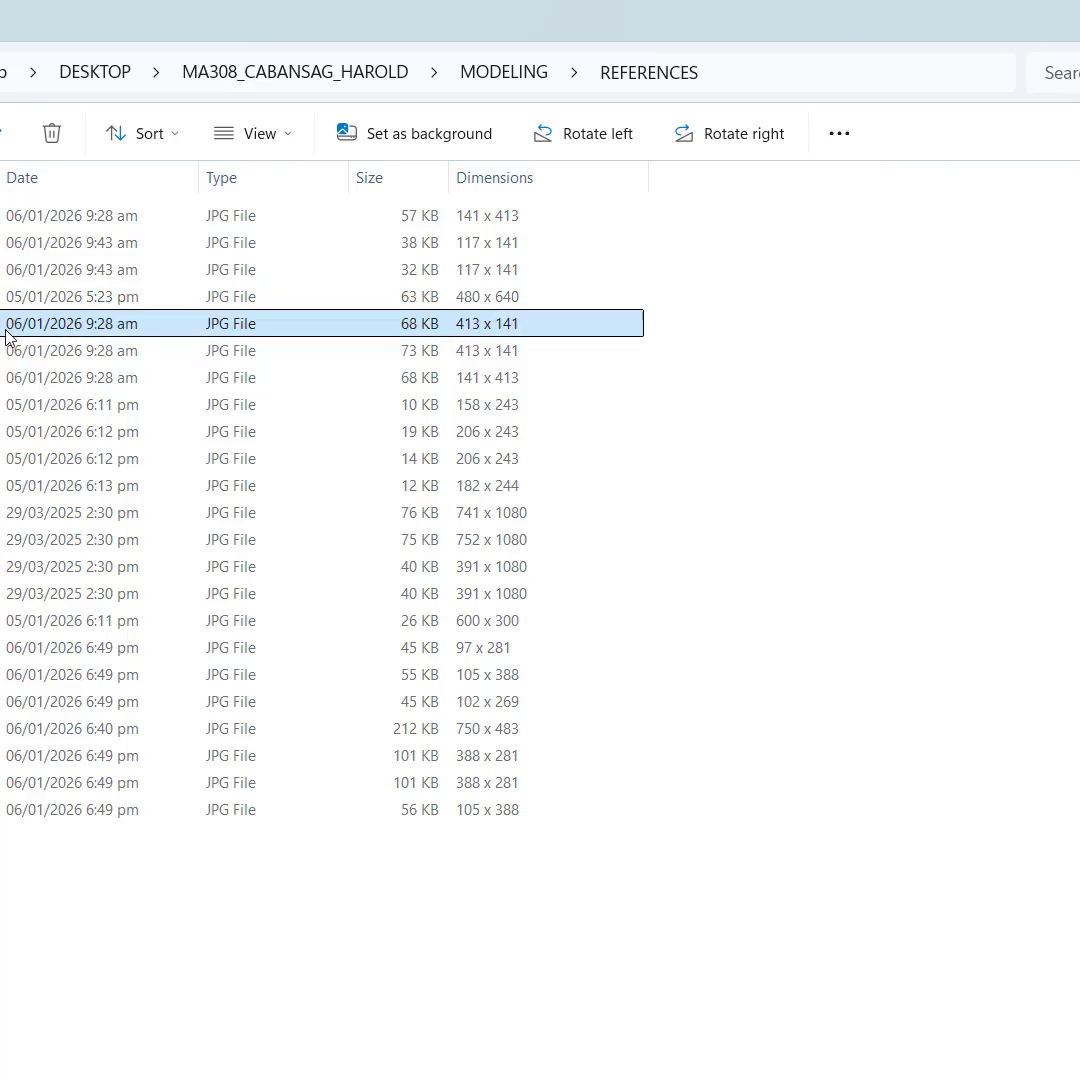
click(2, 297)
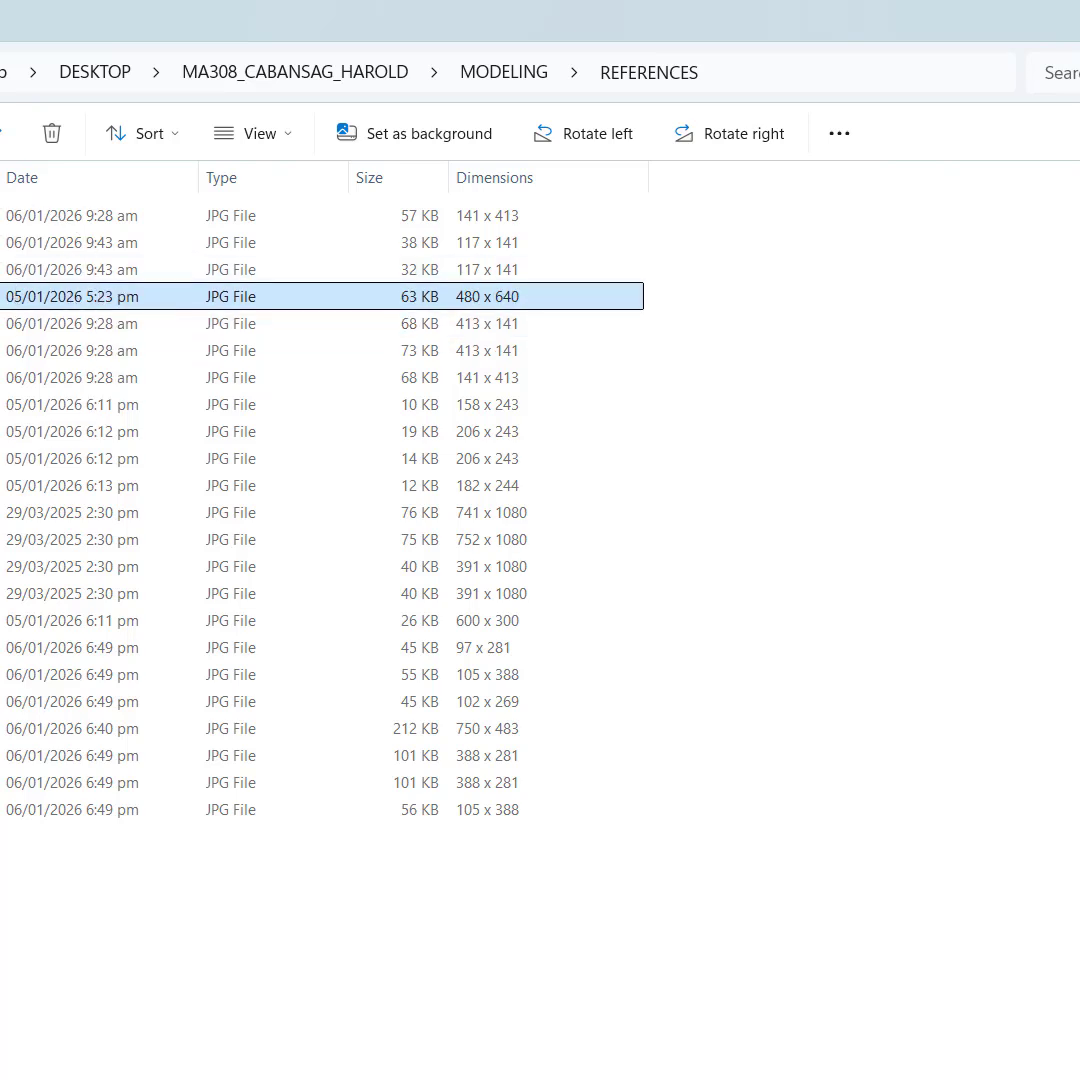
ctrl+click(2, 324)
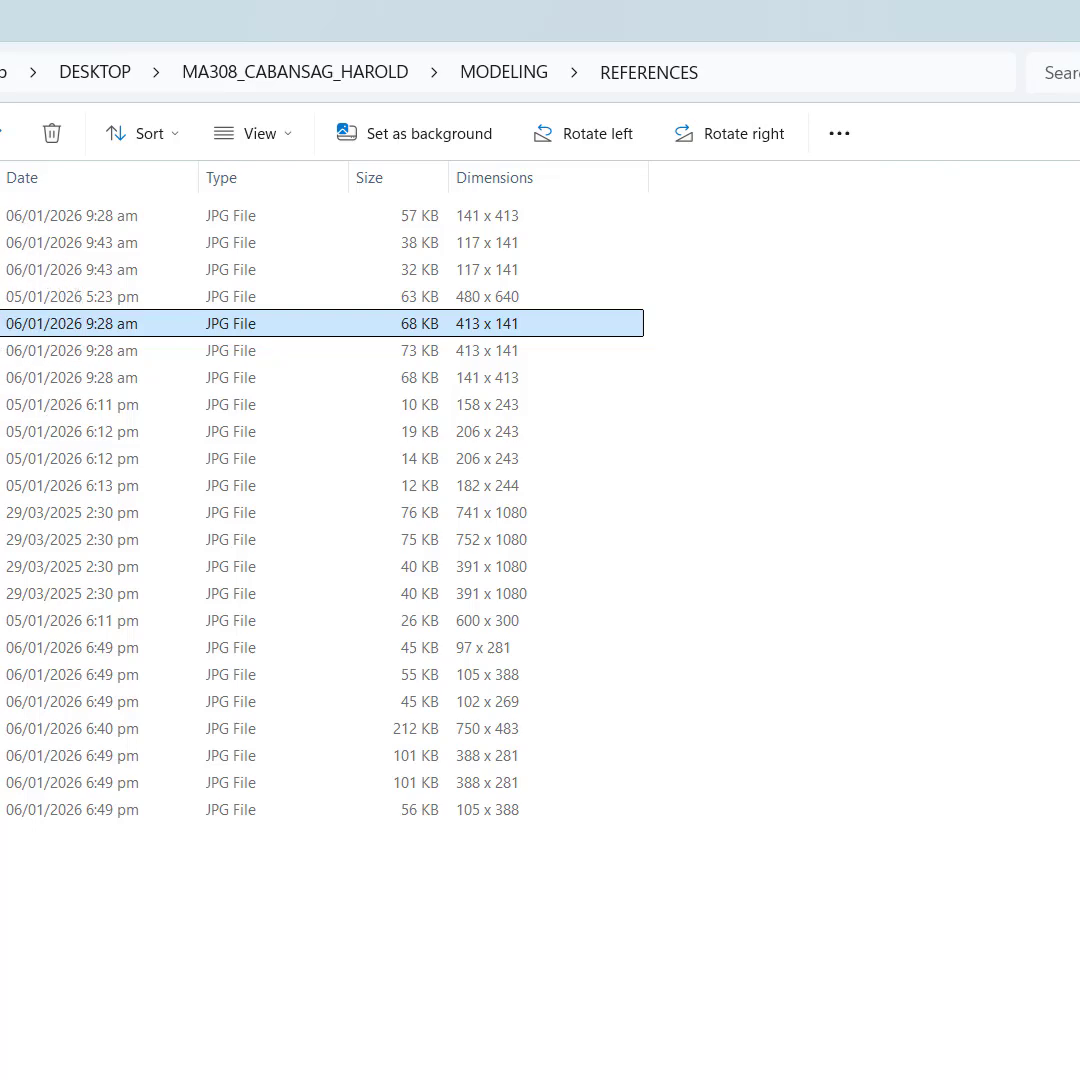
key(alt+Tab)
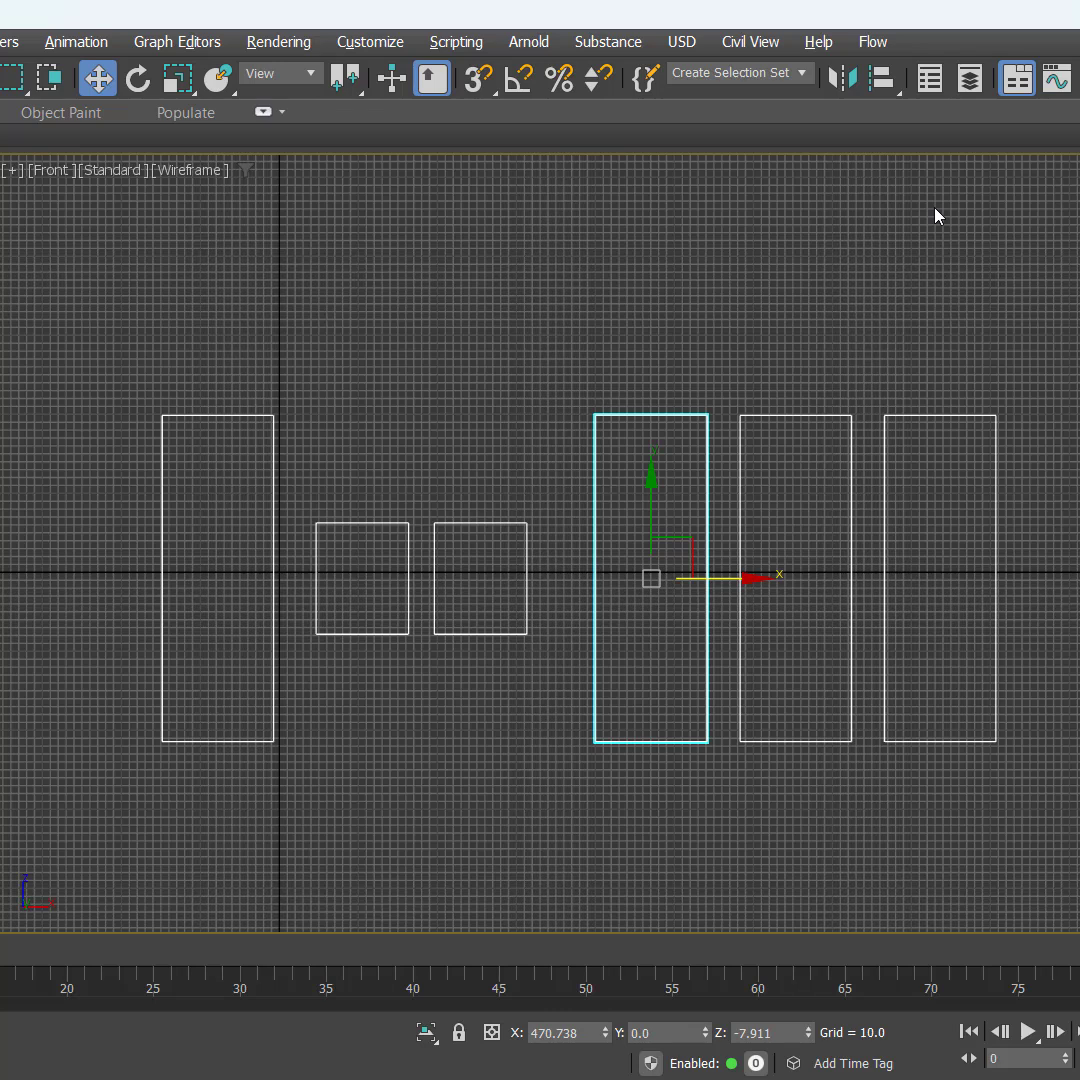
Step: Set the selected side plane's width to 413 and length to 141
key(alt+Tab)
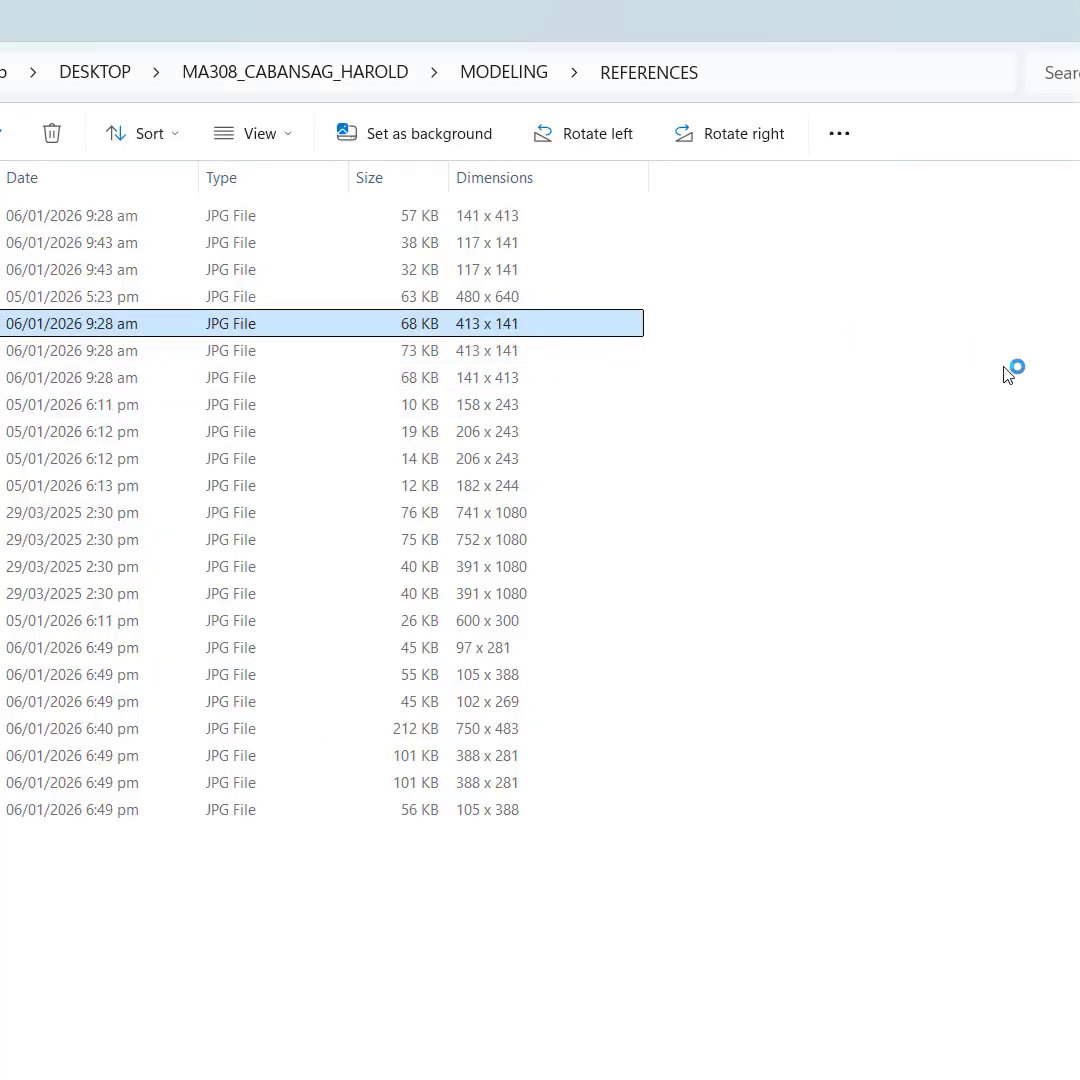
key(alt+Tab)
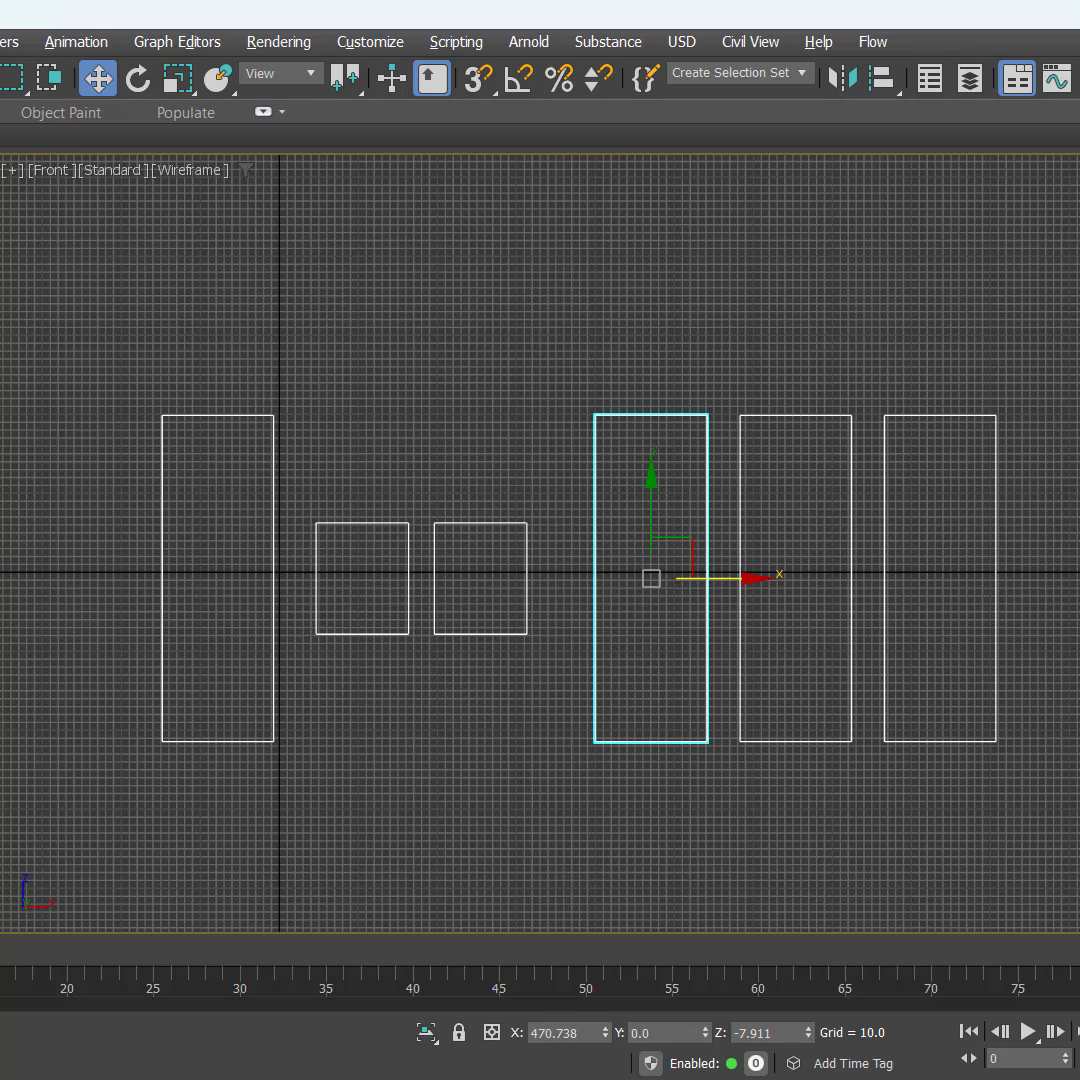
key(Return)
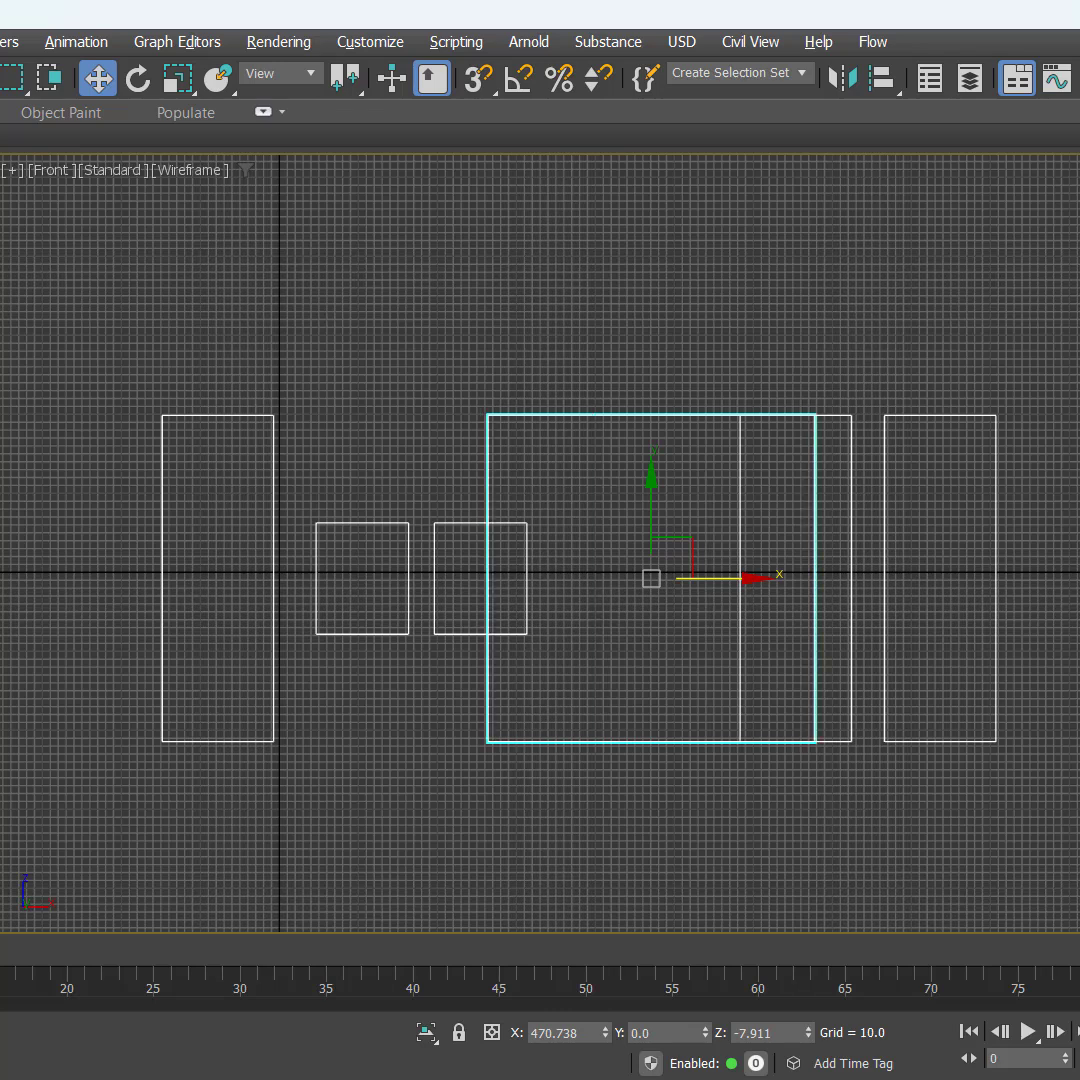
key(Return)
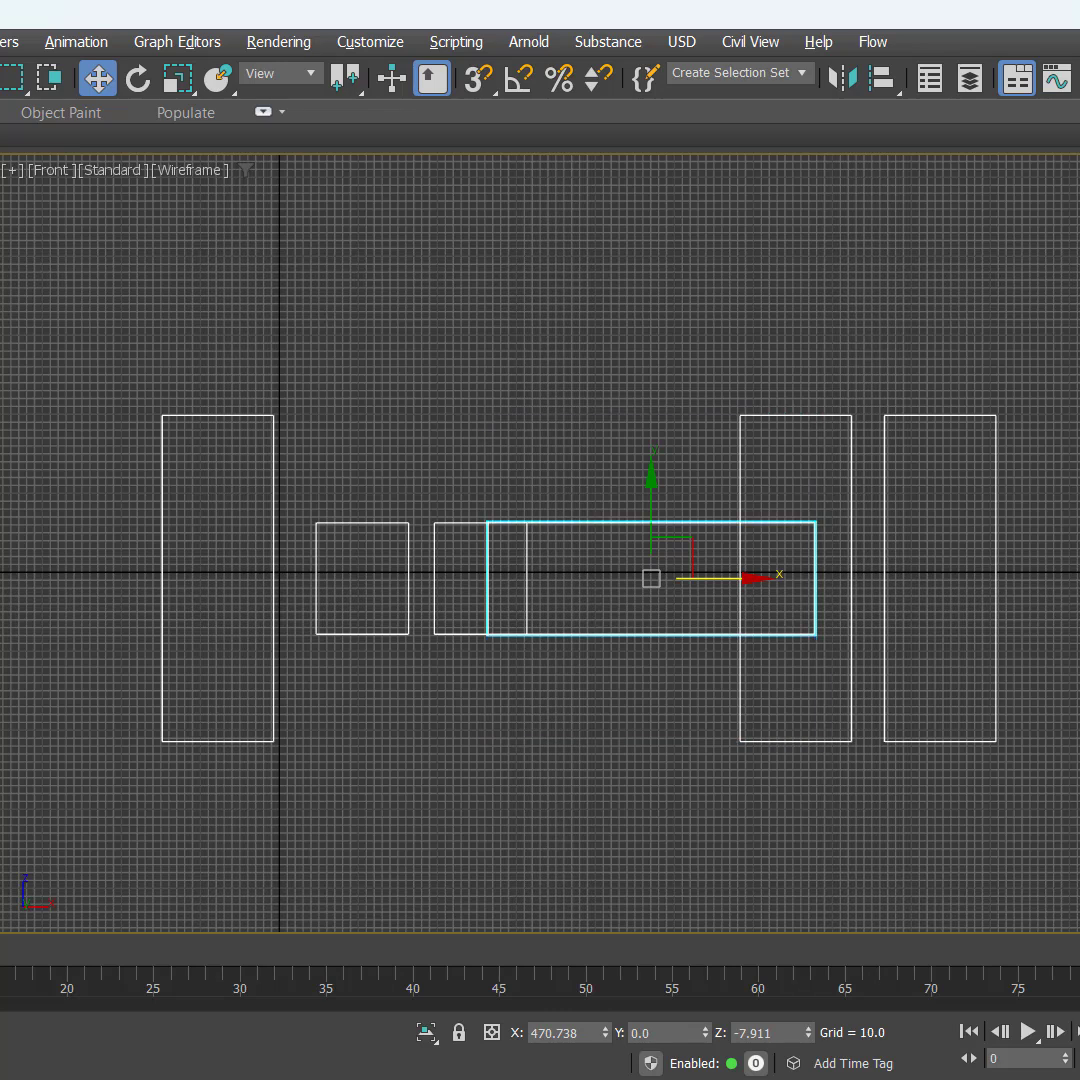
Step: Move the side plane about 95 units along X clear of BACK, and the two remaining tall planes about 253 units along X
middle_drag(477, 754, 233, 728)
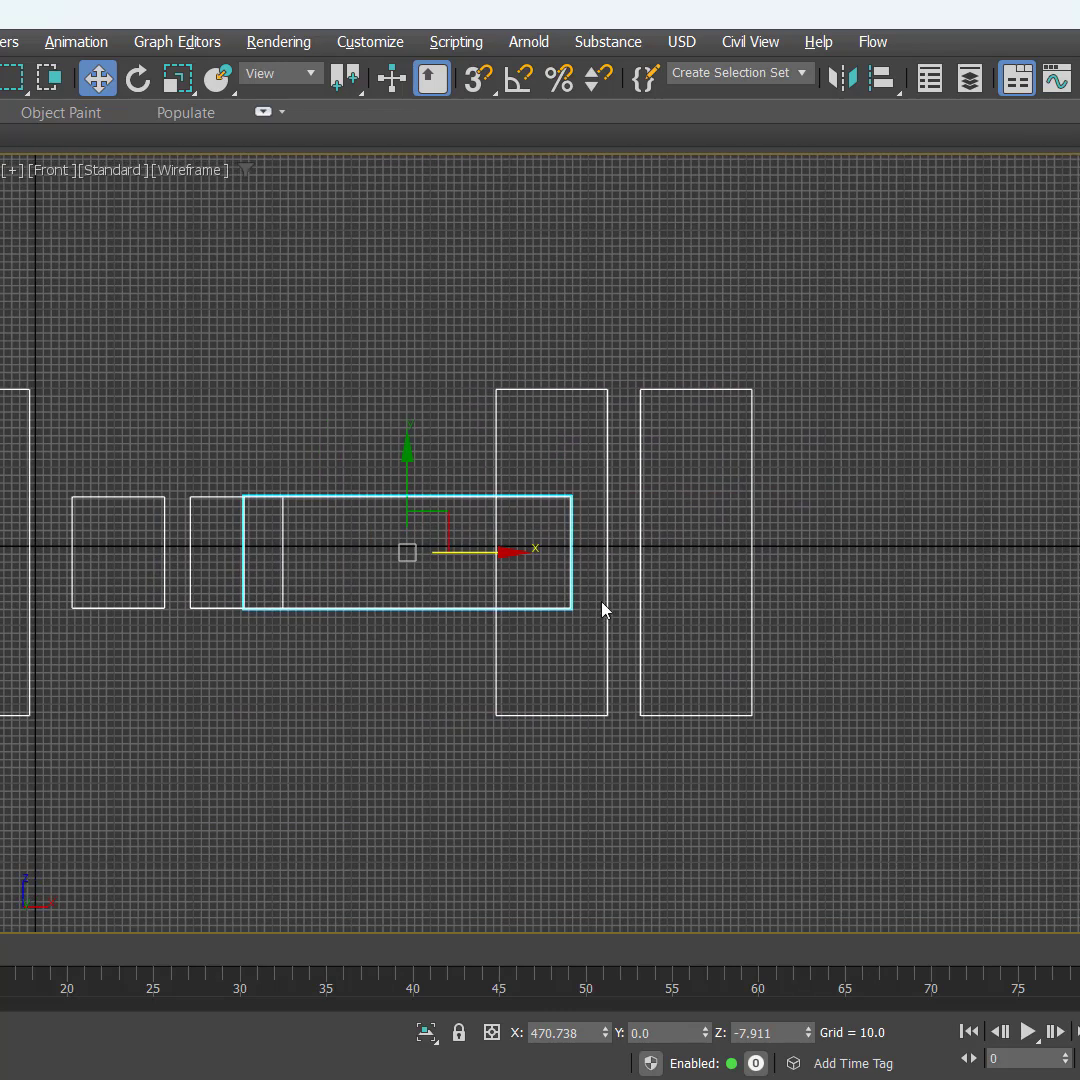
drag(492, 556, 568, 556)
drag(418, 316, 815, 455)
drag(695, 552, 894, 576)
Step: Clone the side plane about 190 units downward as an independent copy named SIDE002
drag(466, 427, 559, 759)
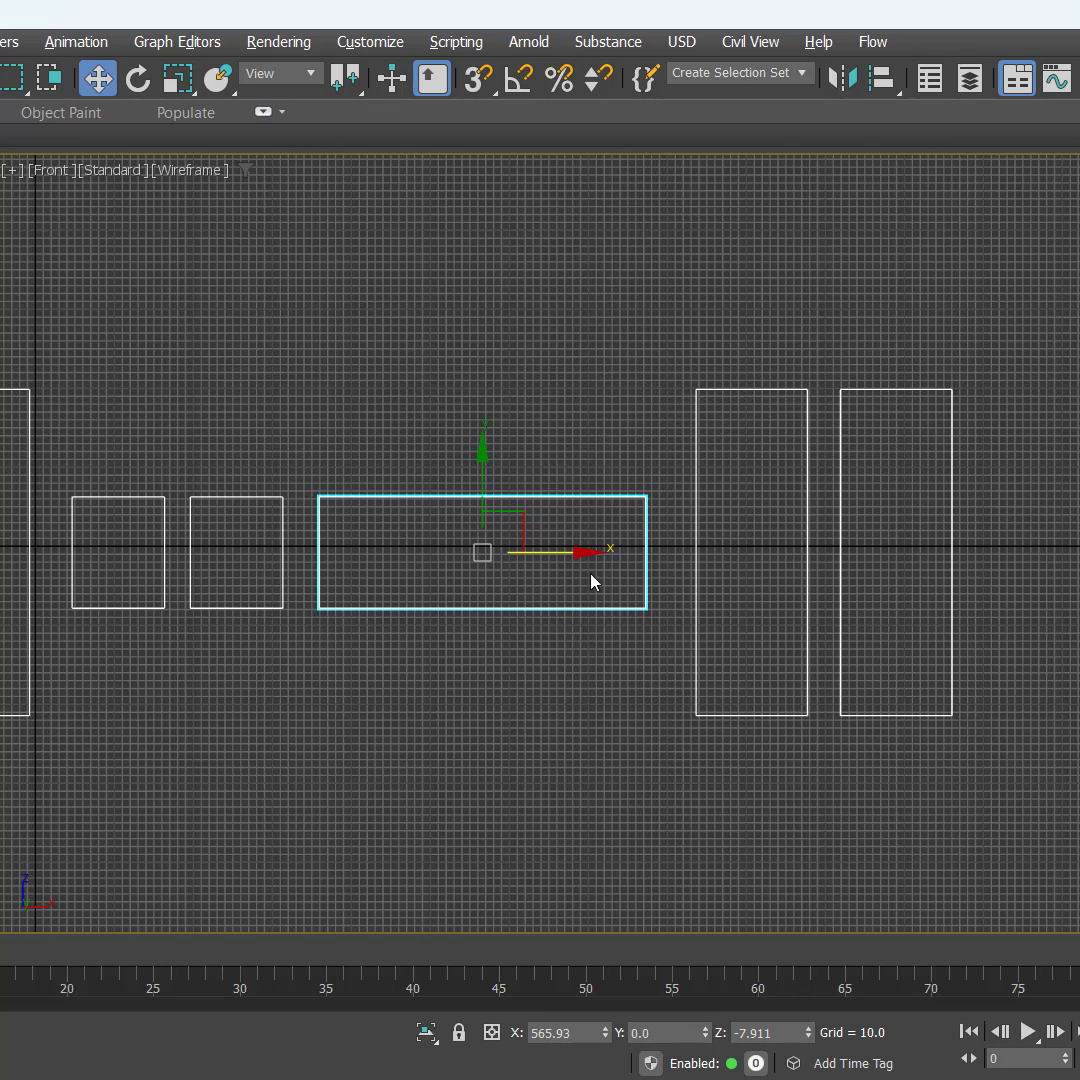
mouse_move(482, 472)
shift+mouse_down()
mouse_move(463, 638)
mouse_move(480, 621)
shift+mouse_up()
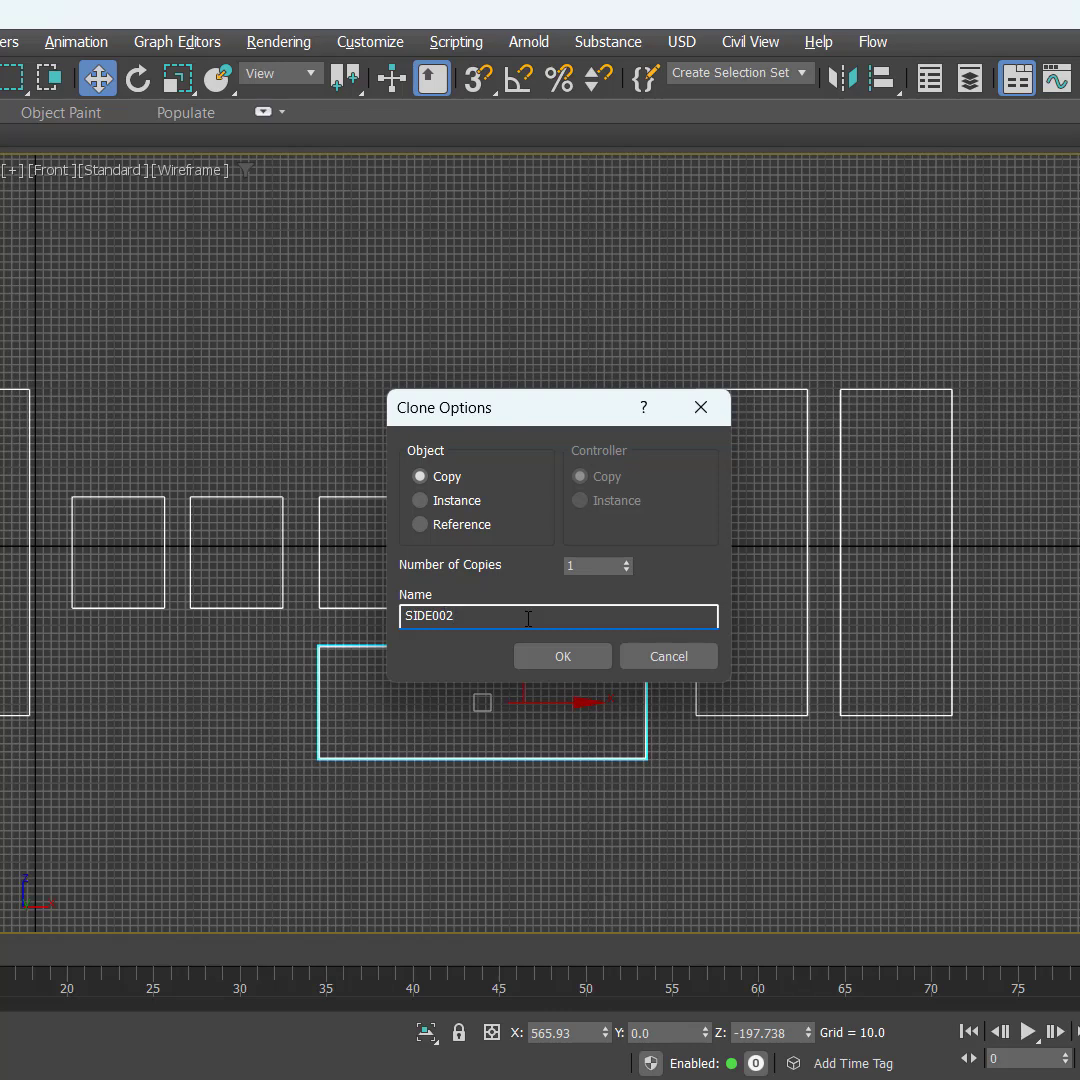
click(562, 656)
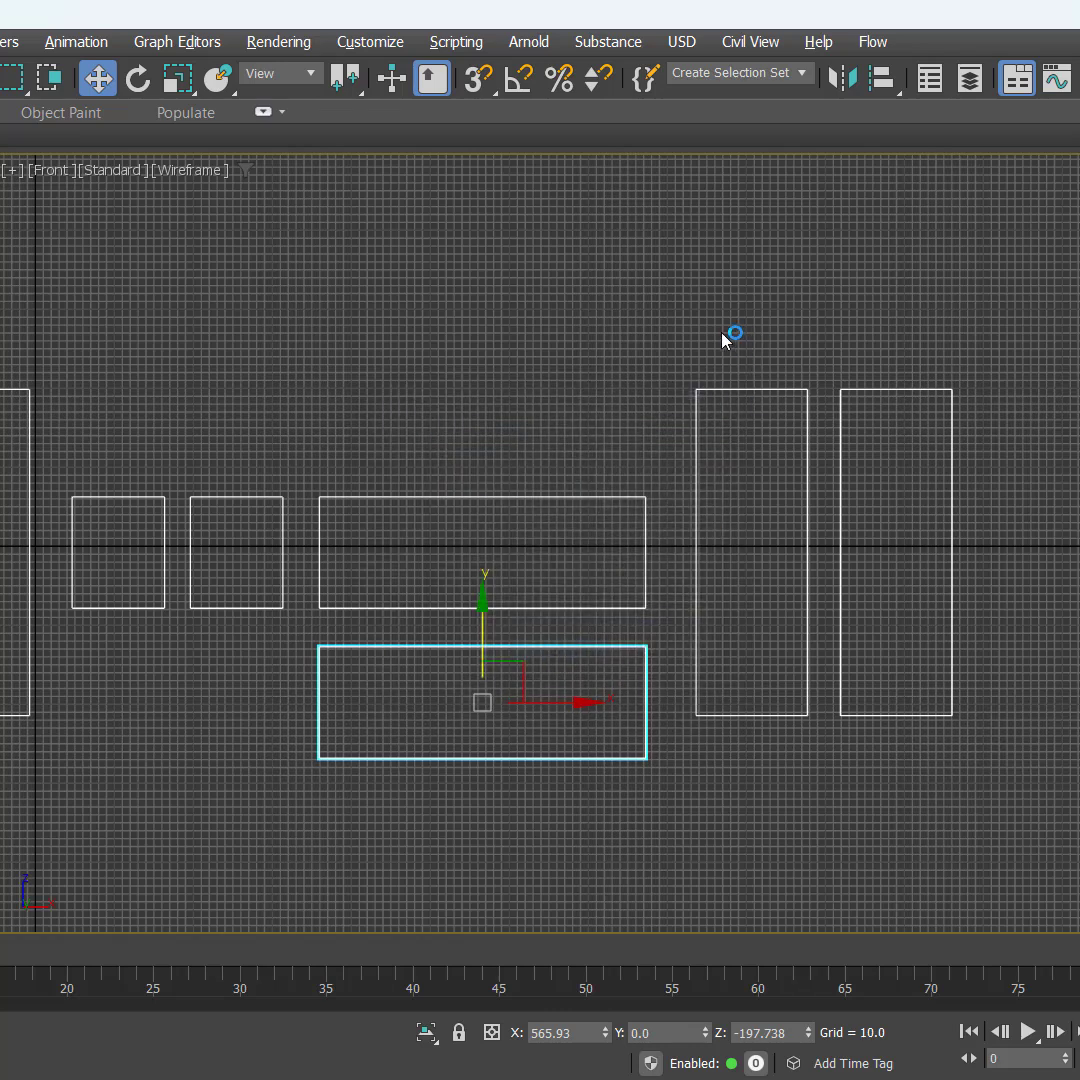
Step: Delete the tall plane nearest the side planes and select the remaining tall plane beyond it
drag(668, 313, 738, 607)
key(Delete)
drag(784, 355, 1016, 716)
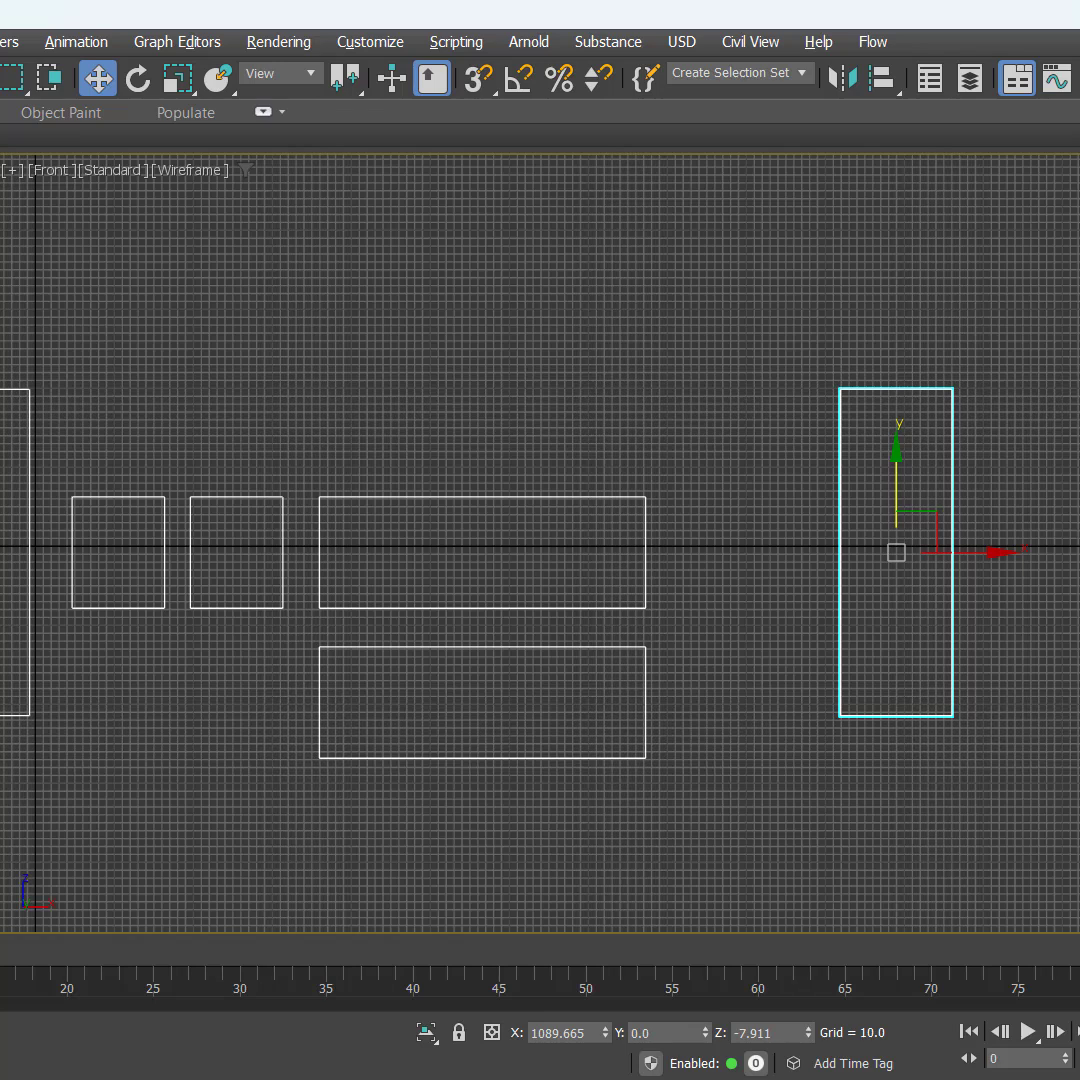
Step: Move the far tall plane about 239 units along X and place SIDE002 in line between it and the first side plane
middle_drag(772, 547, 925, 541)
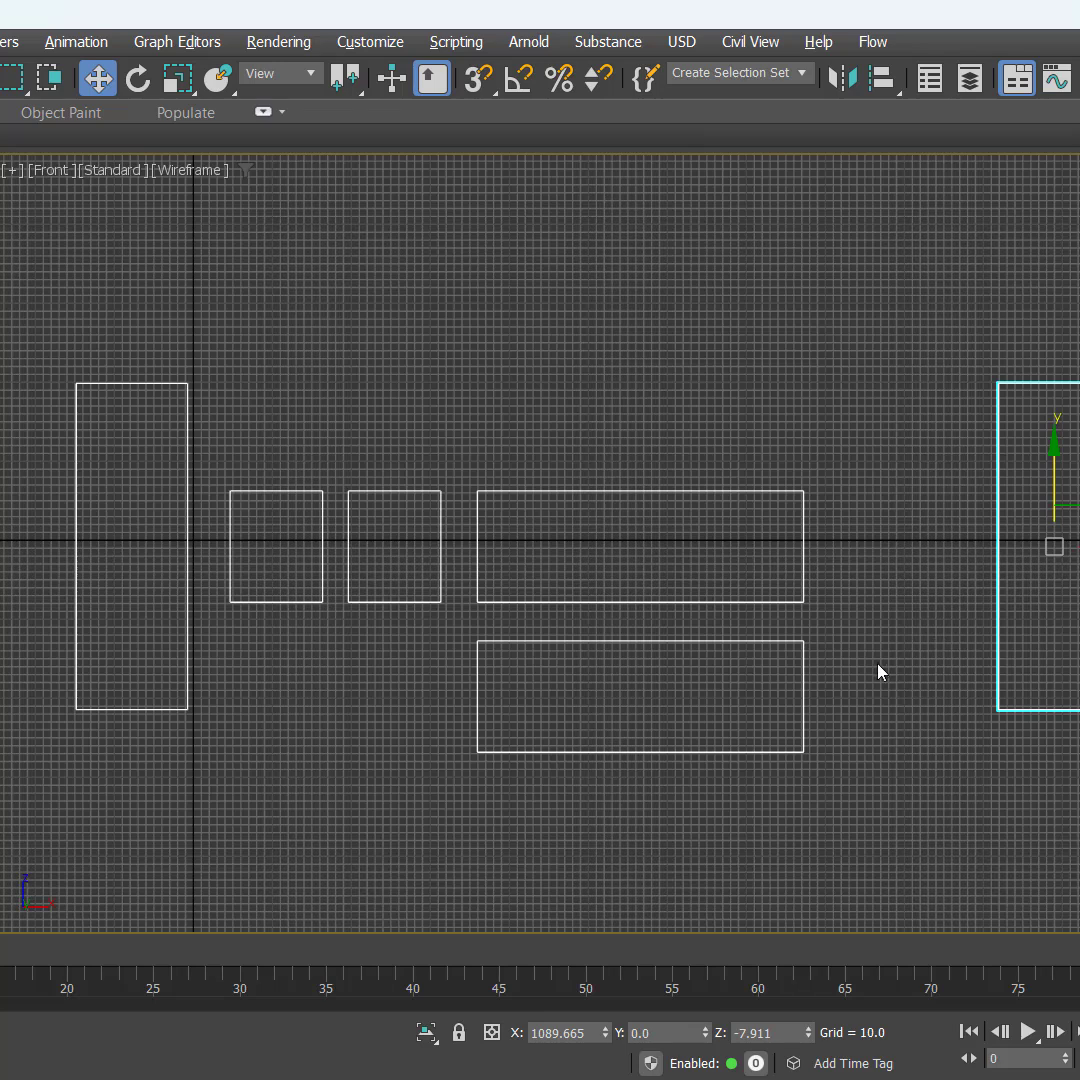
click(878, 666)
drag(851, 673, 705, 752)
middle_drag(894, 748, 557, 740)
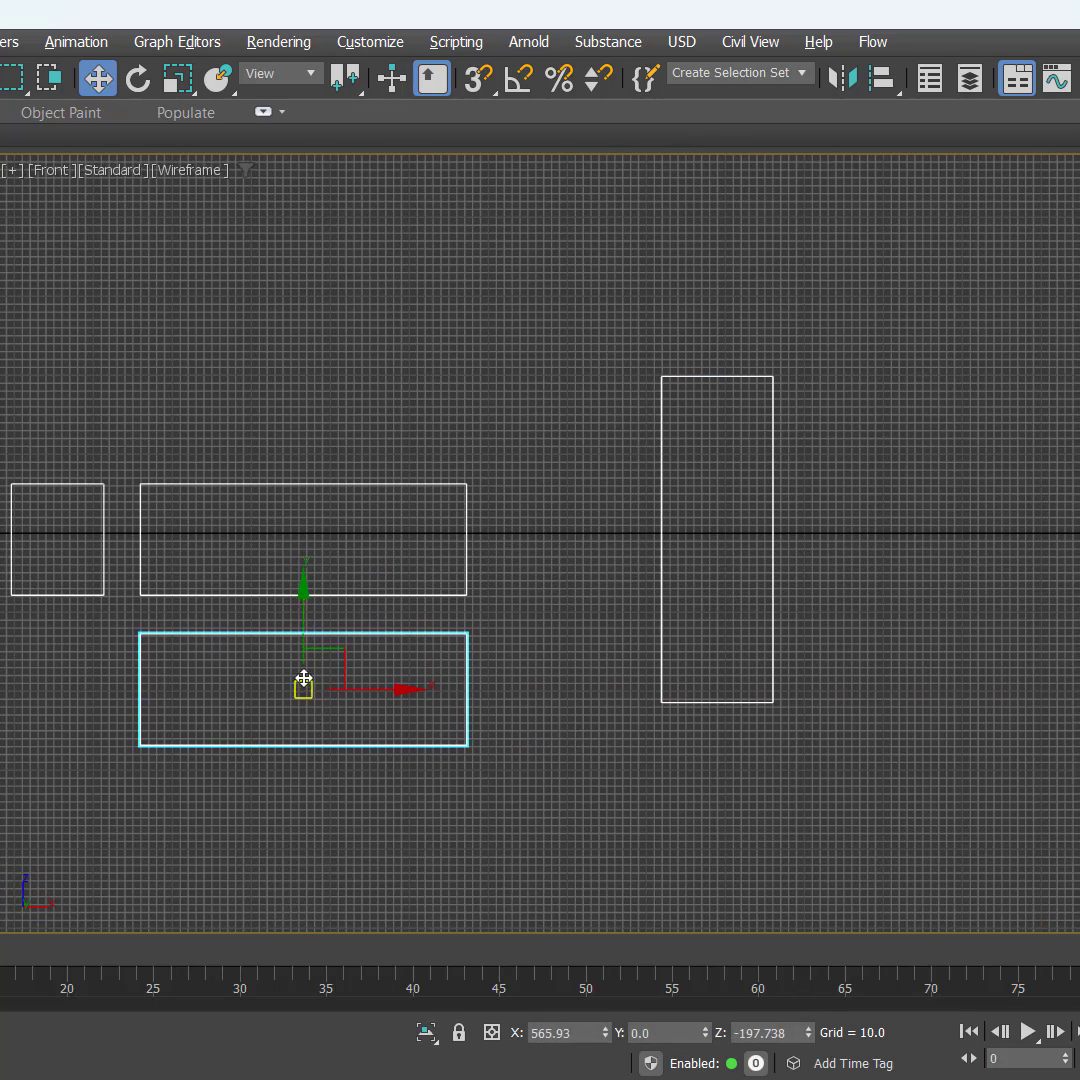
drag(325, 668, 937, 518)
click(663, 432)
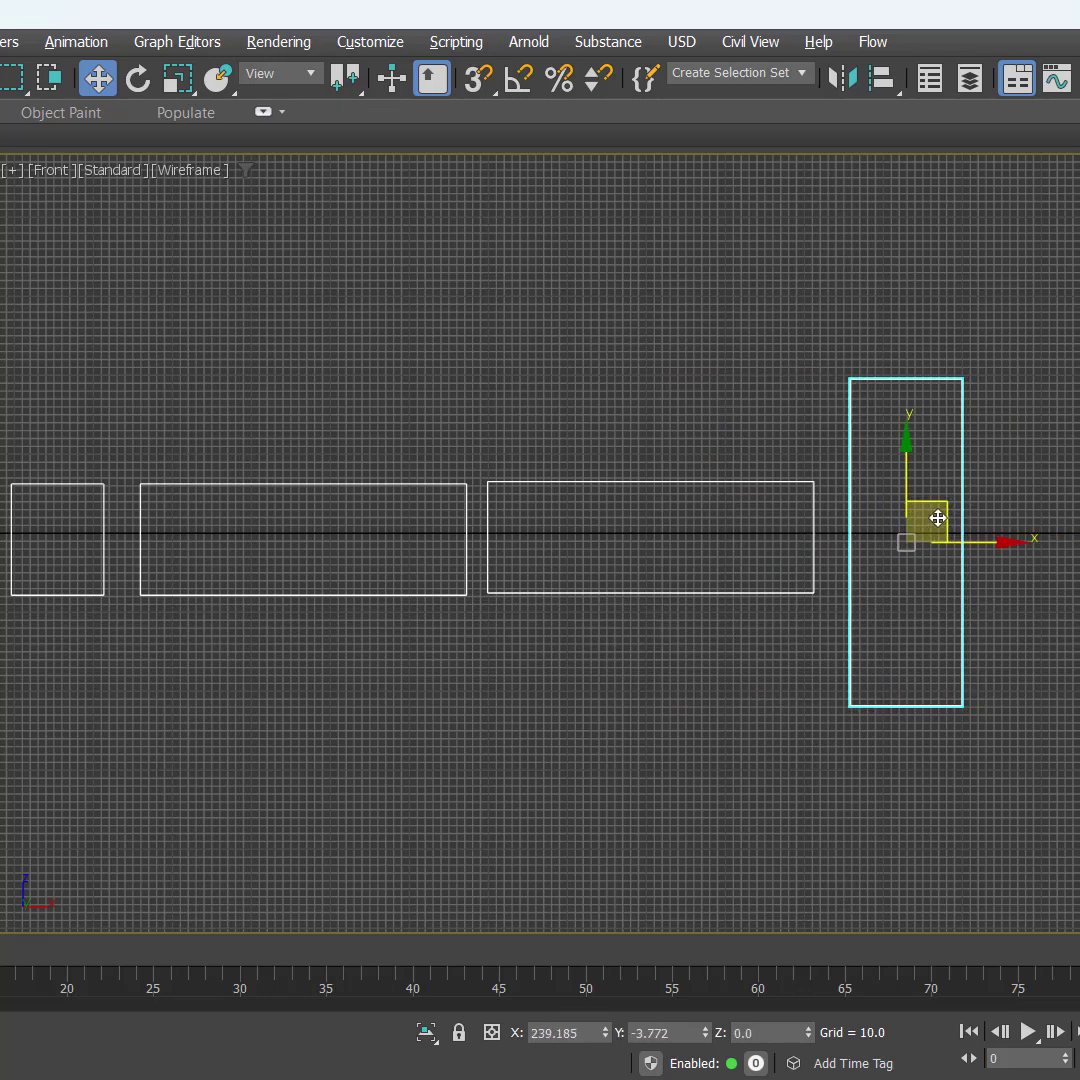
click(475, 755)
middle_drag(475, 755, 748, 769)
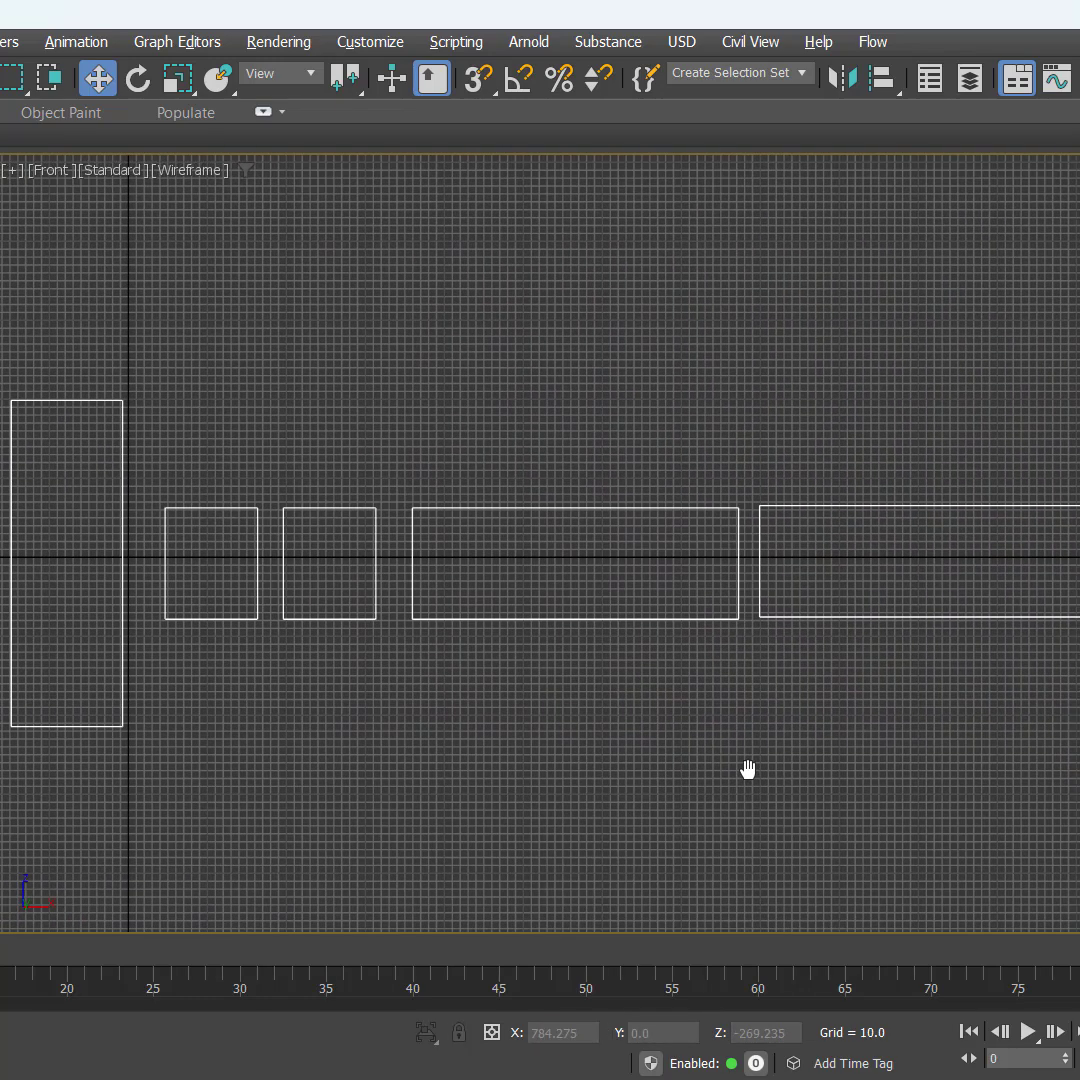
Step: Switch the Front viewport from wireframe to default shading
key(F3)
key(F3)
key(F3)
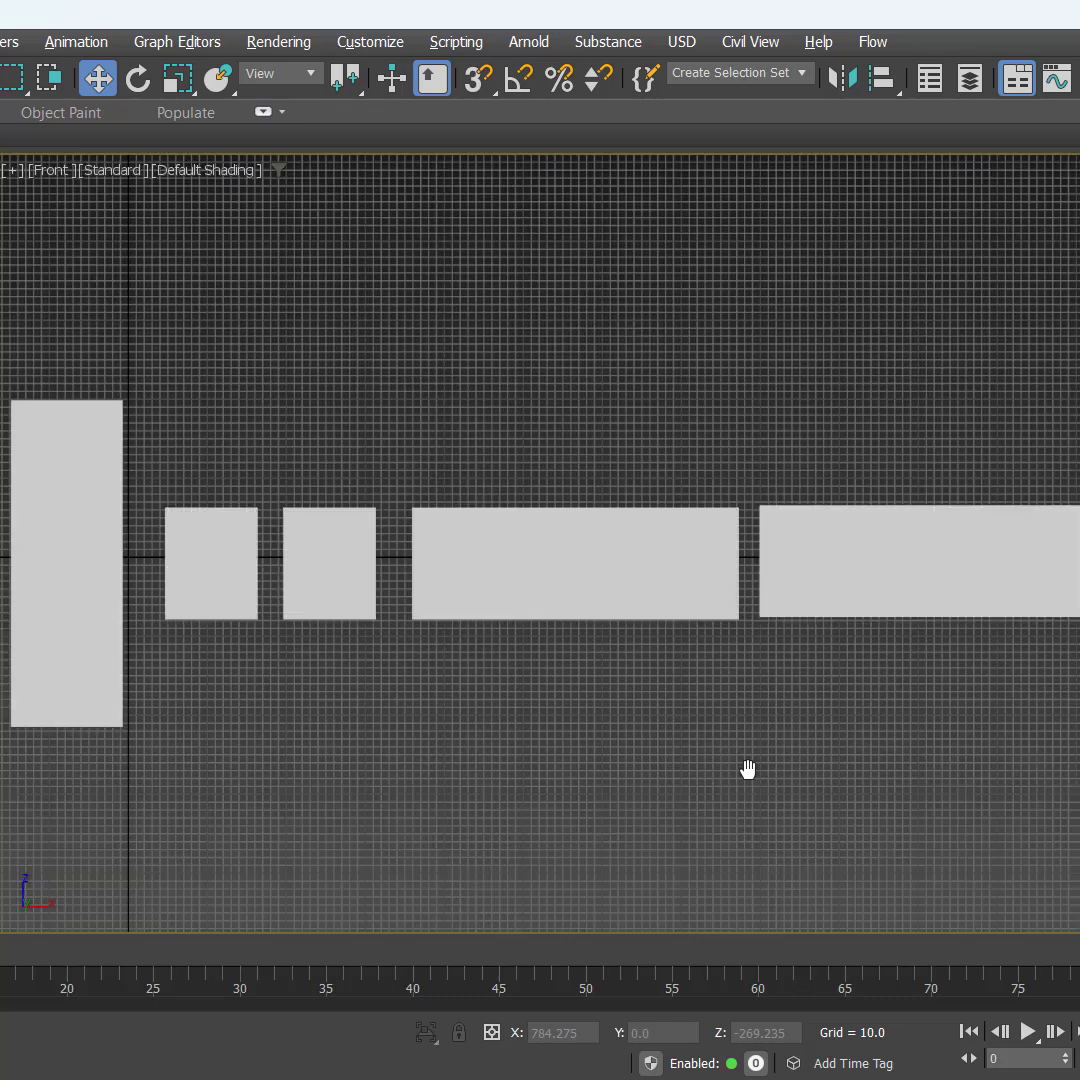
mouse_move(728, 748)
middle_down()
mouse_move(762, 718)
mouse_move(728, 730)
middle_up()
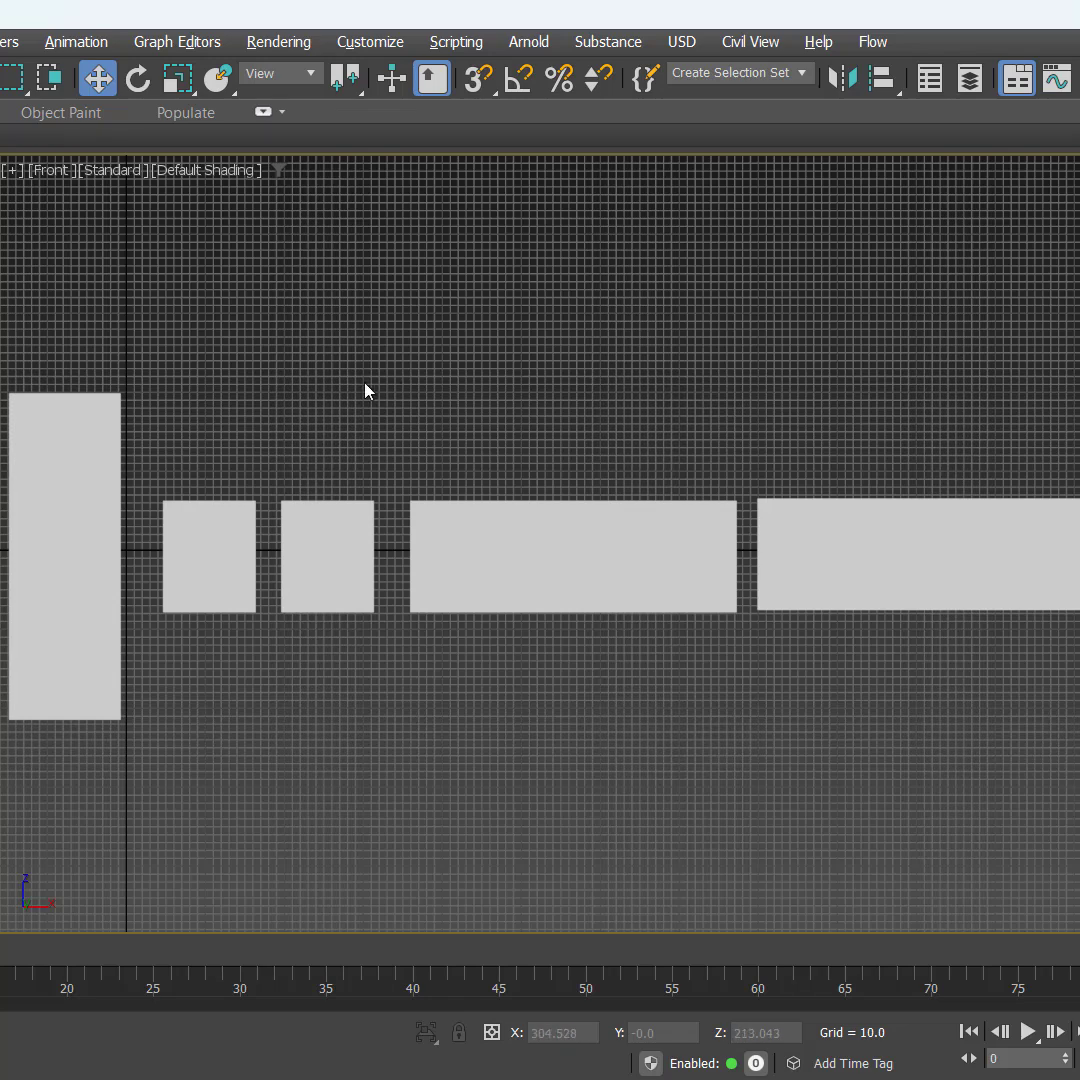
Step: Bring up the REFERENCES folder window and place it below the row of planes, with all six planes and the image files in view
key(alt+Tab)
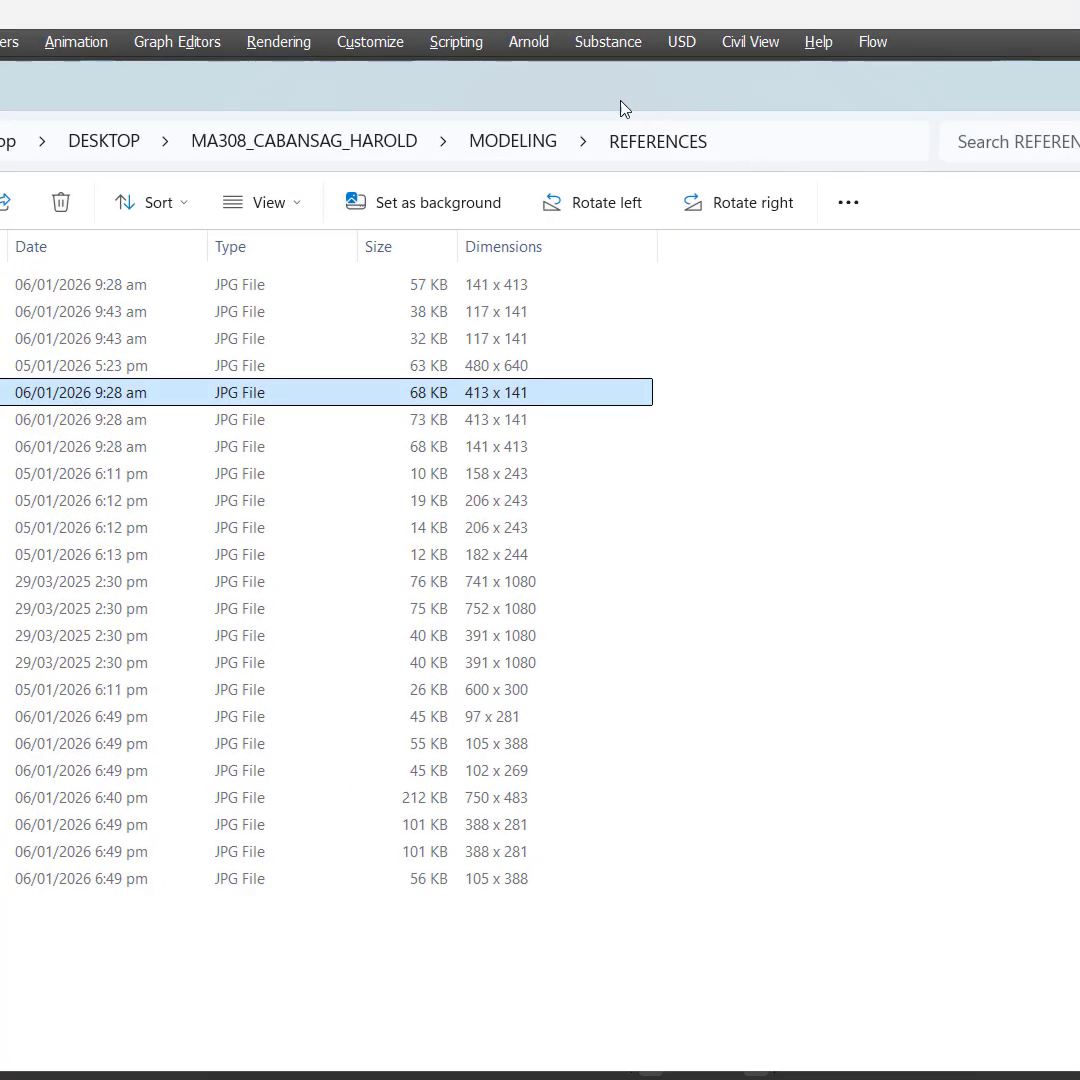
drag(618, 100, 765, 602)
scroll(637, 340, down, 2)
middle_drag(637, 339, 555, 263)
key(alt+Tab)
drag(500, 560, 513, 595)
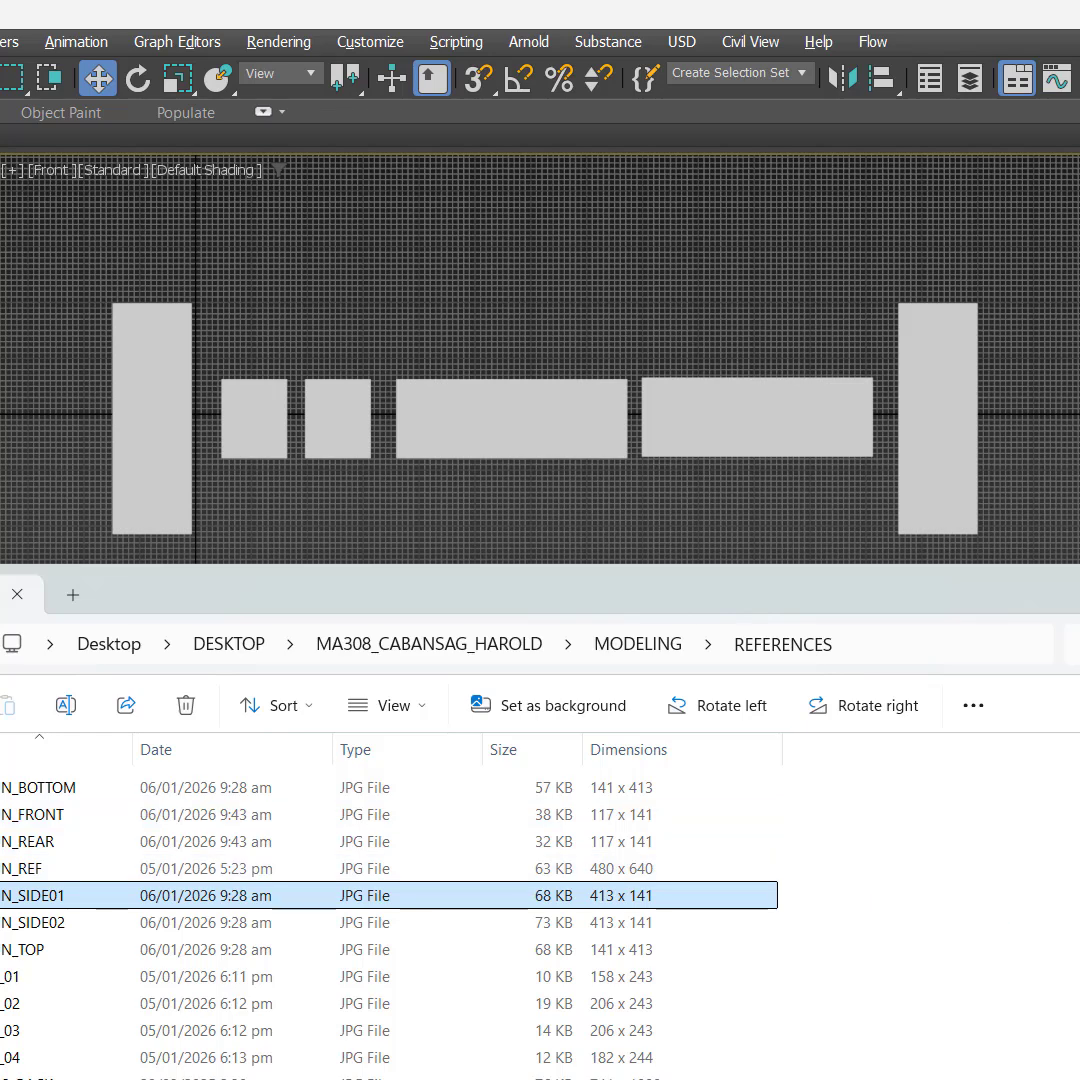
click(848, 873)
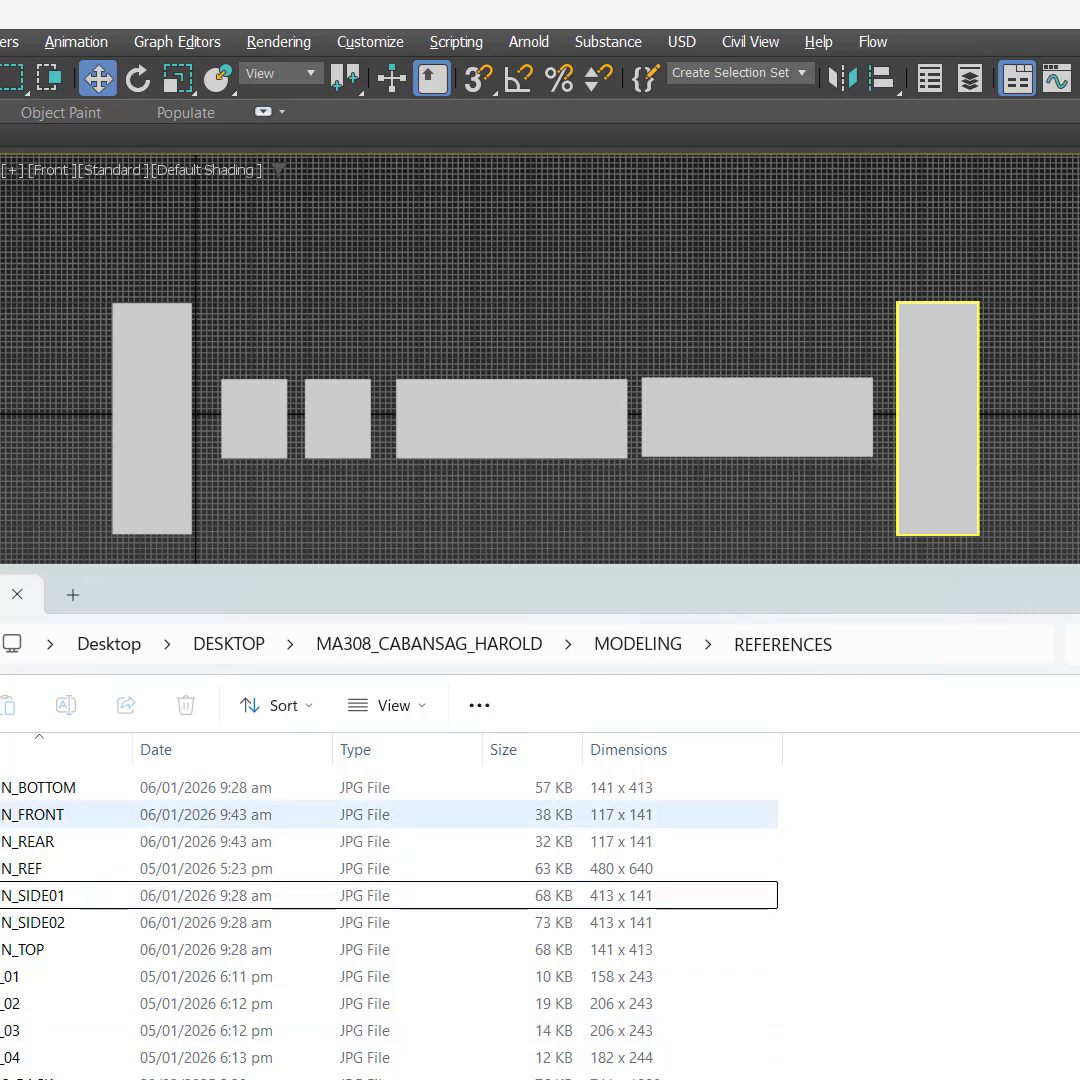
Step: Apply the gun's BOTTOM image to the first tall plane and the FRONT and REAR images to the two small planes
click(22, 790)
drag(22, 790, 116, 375)
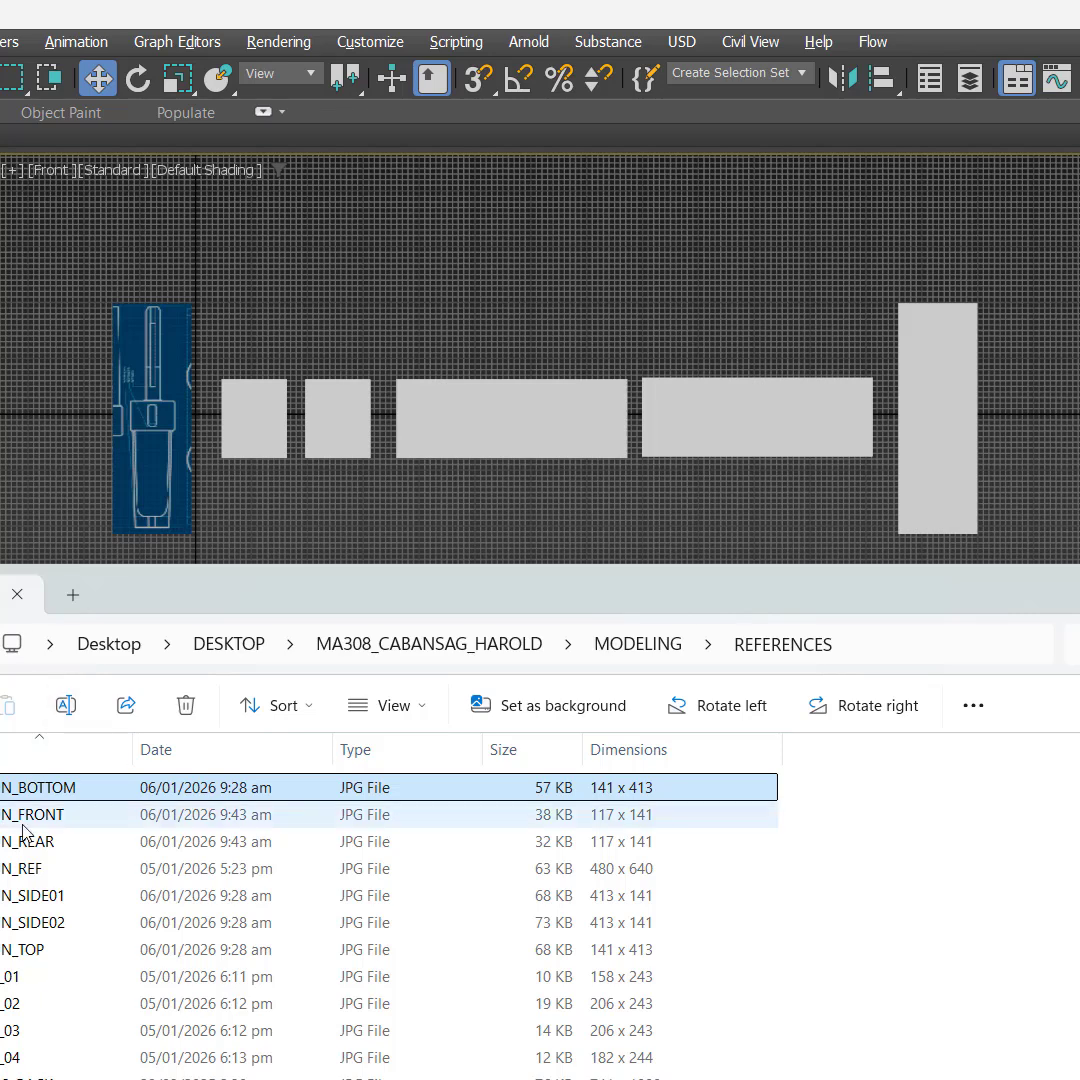
drag(22, 814, 253, 441)
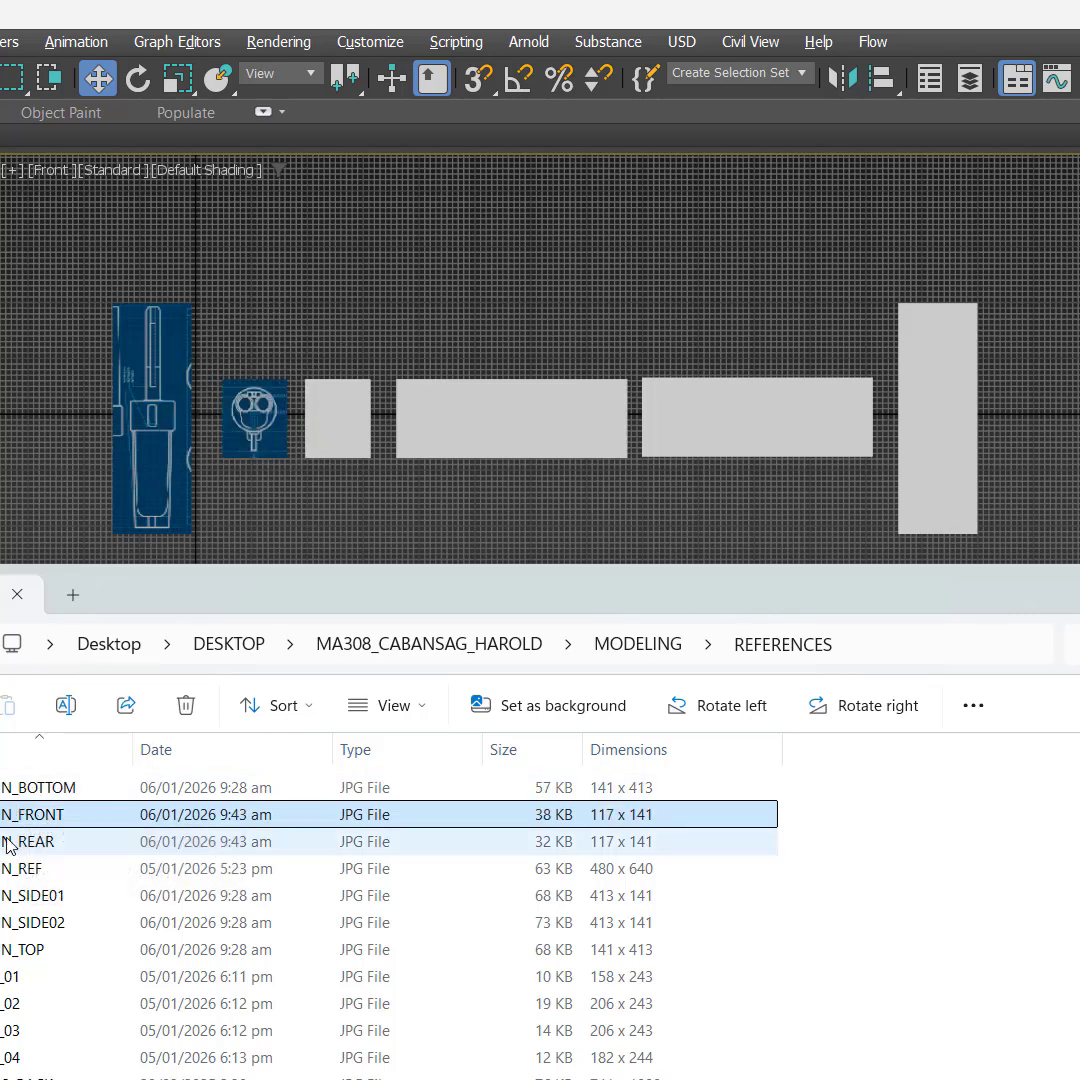
drag(12, 843, 345, 432)
click(27, 876)
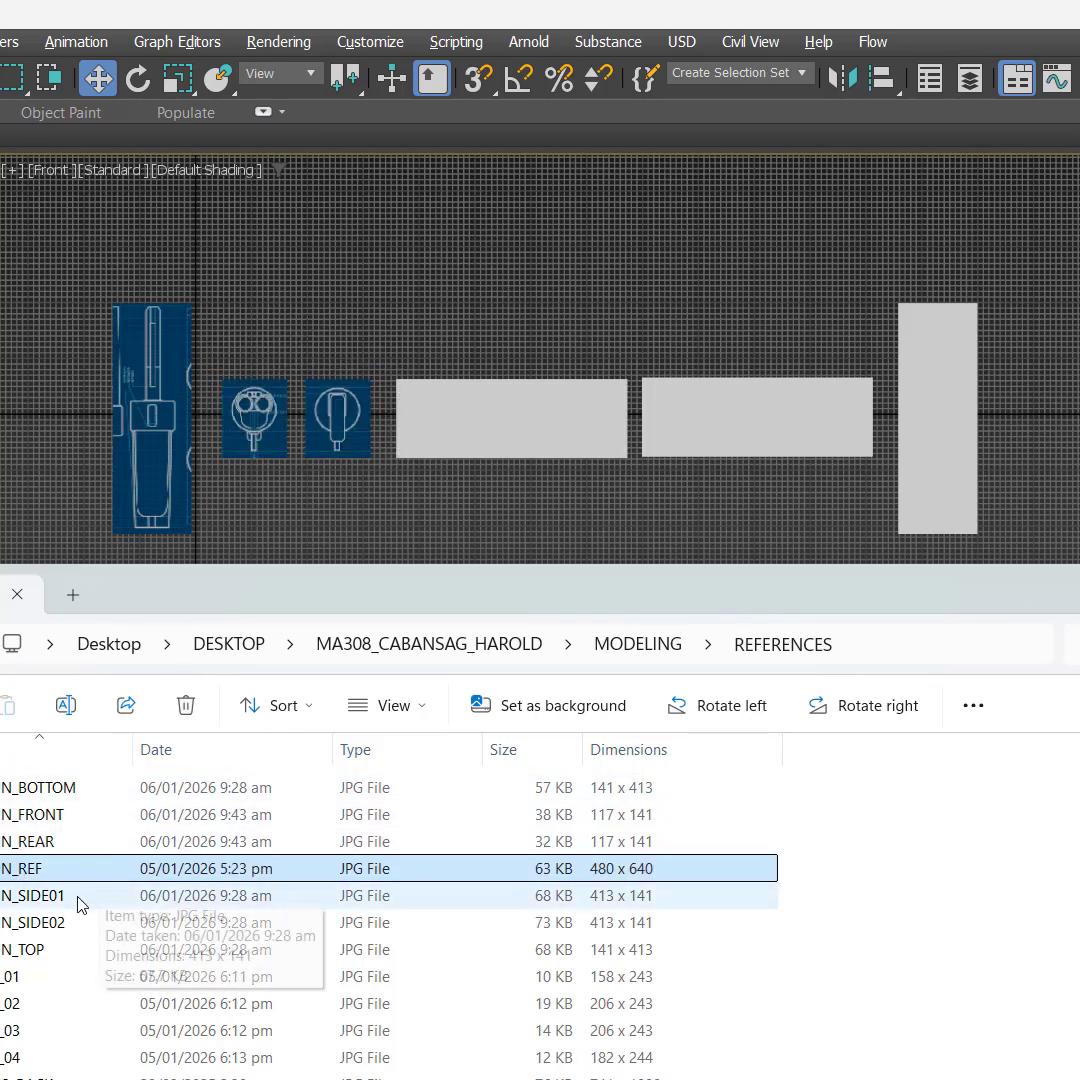
Step: Apply the gun's SIDE01 and SIDE02 images to the two wide planes and the TOP image to the remaining tall plane
click(80, 898)
drag(601, 359, 569, 430)
click(17, 922)
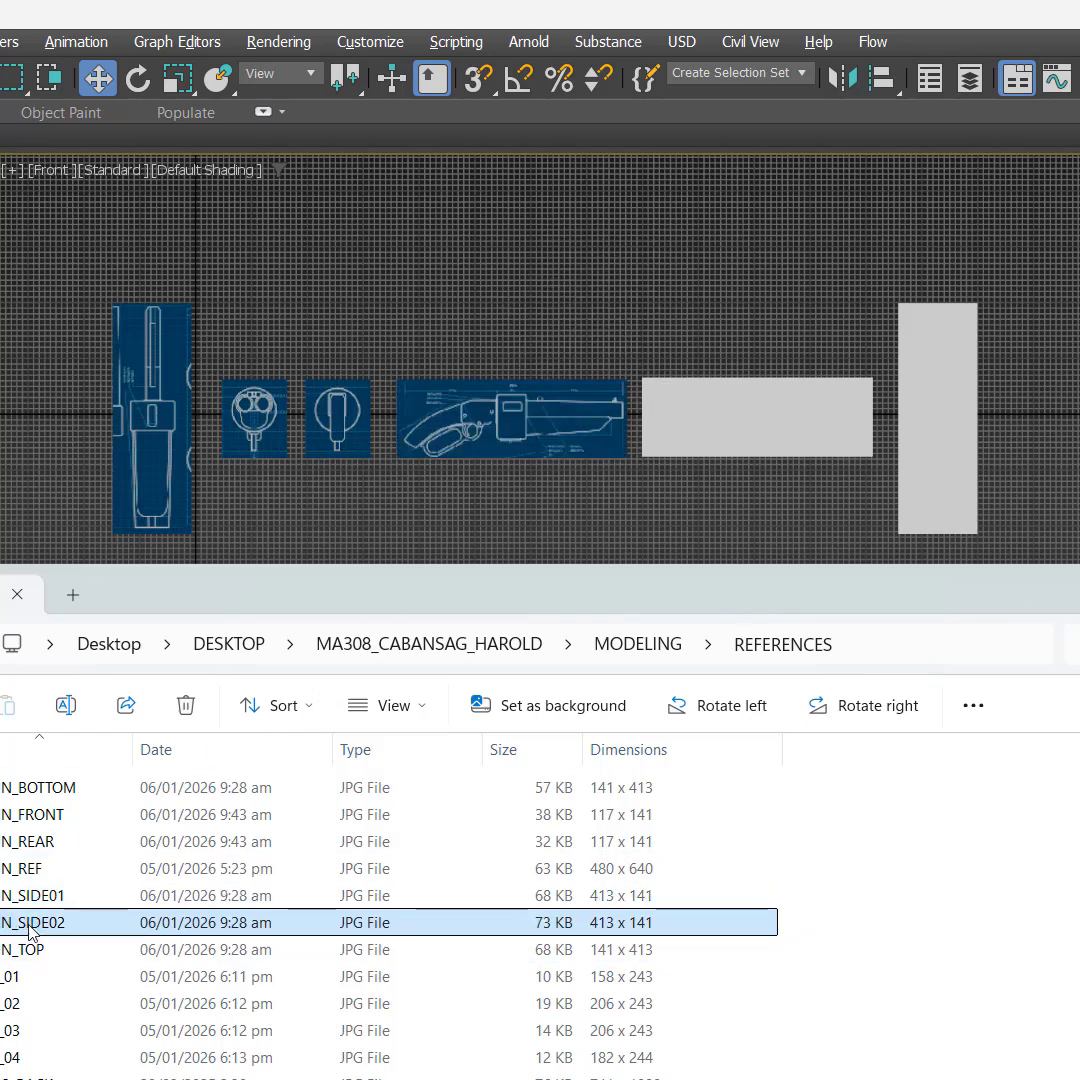
drag(17, 922, 727, 433)
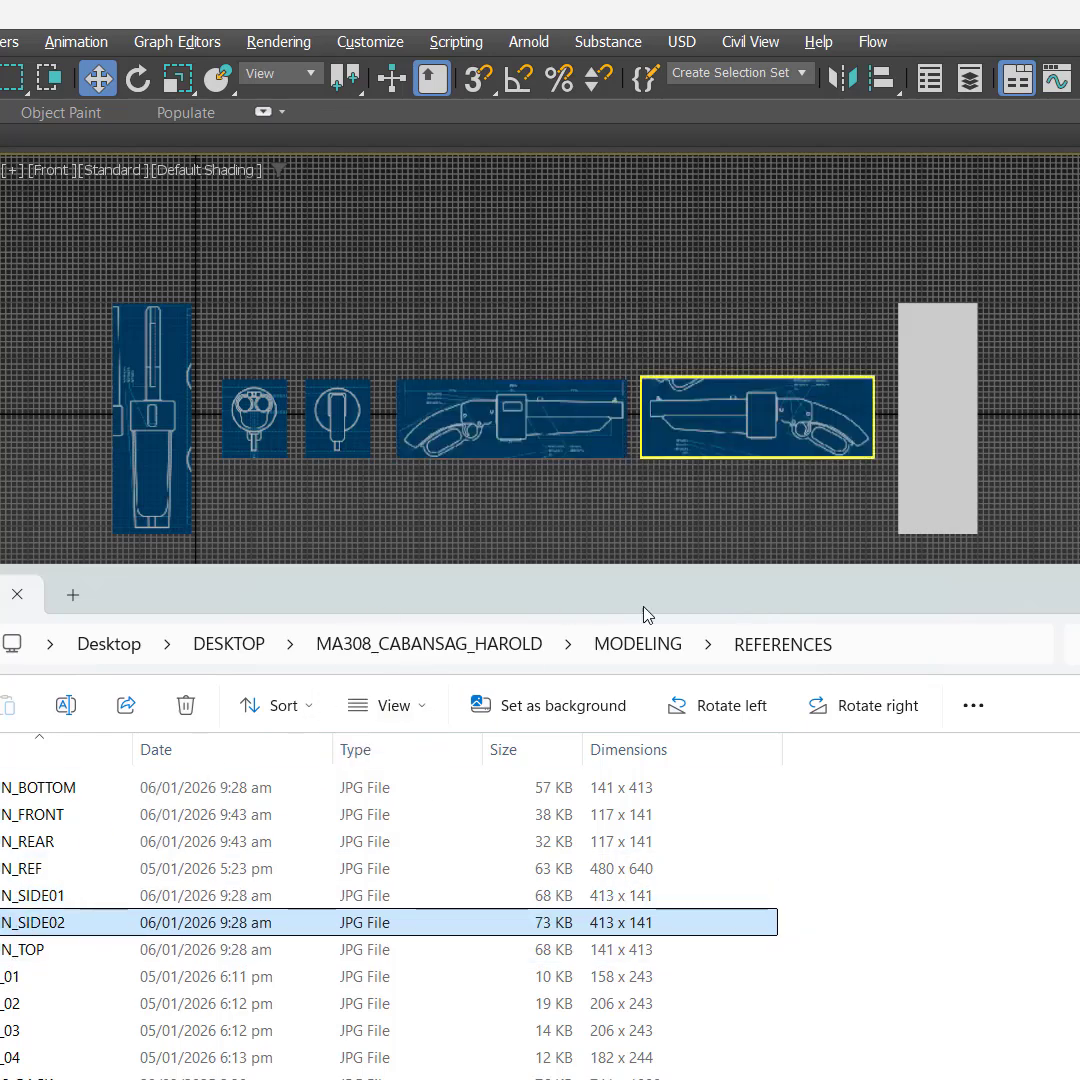
click(33, 958)
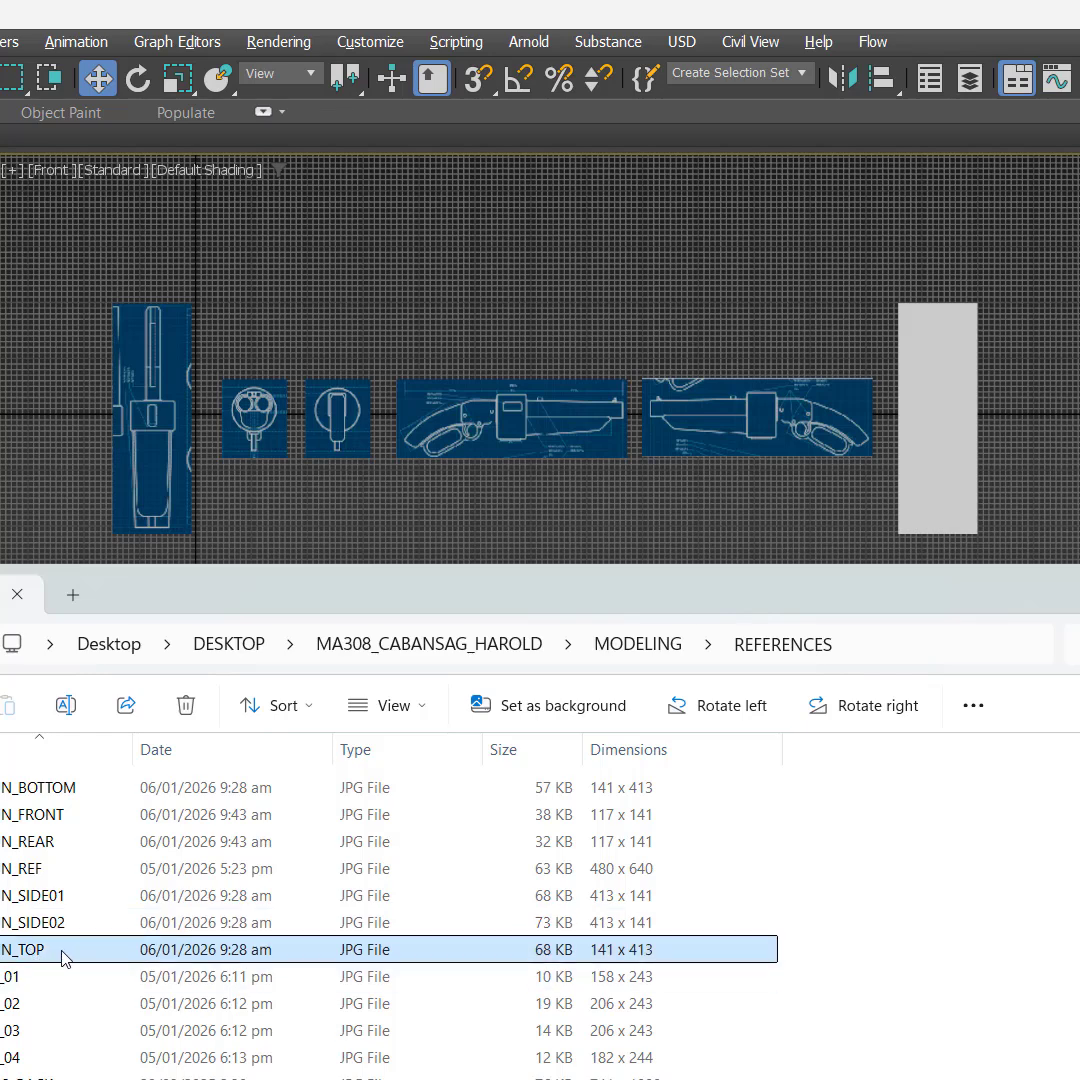
drag(33, 958, 938, 421)
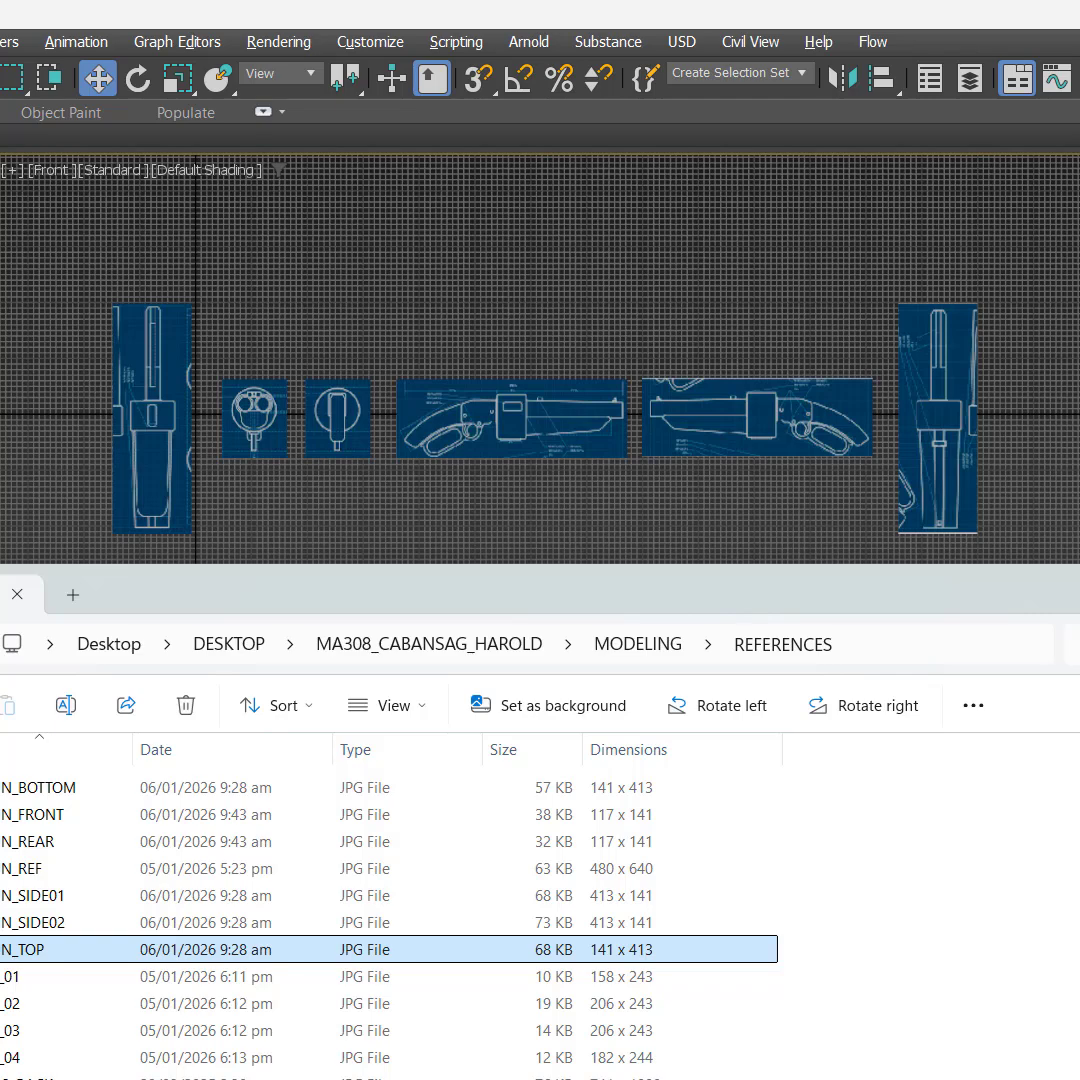
click(718, 555)
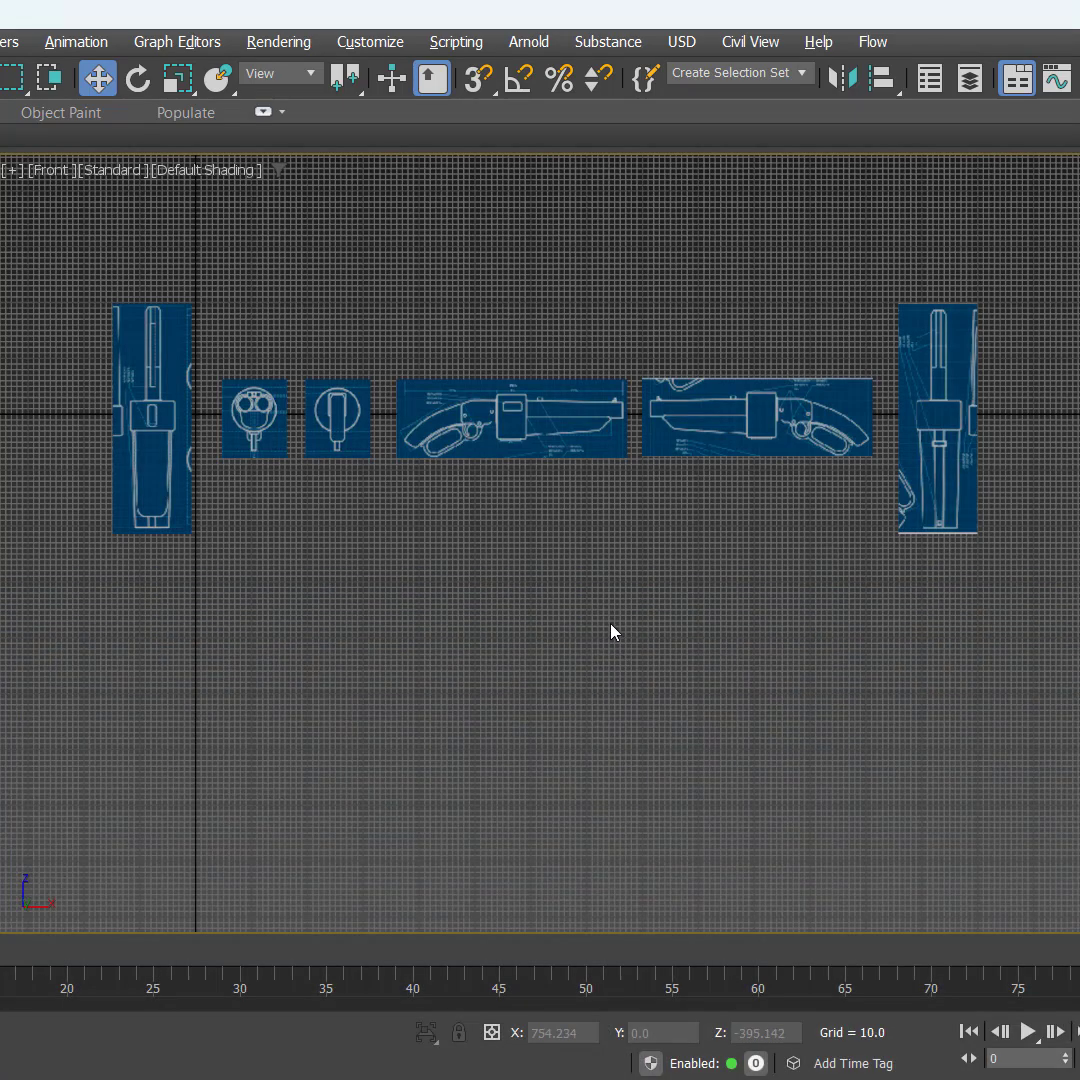
Step: Examine the textured planes in the Perspective view and return to the maximized Front view
key(alt+w)
middle_click(921, 686)
key(z)
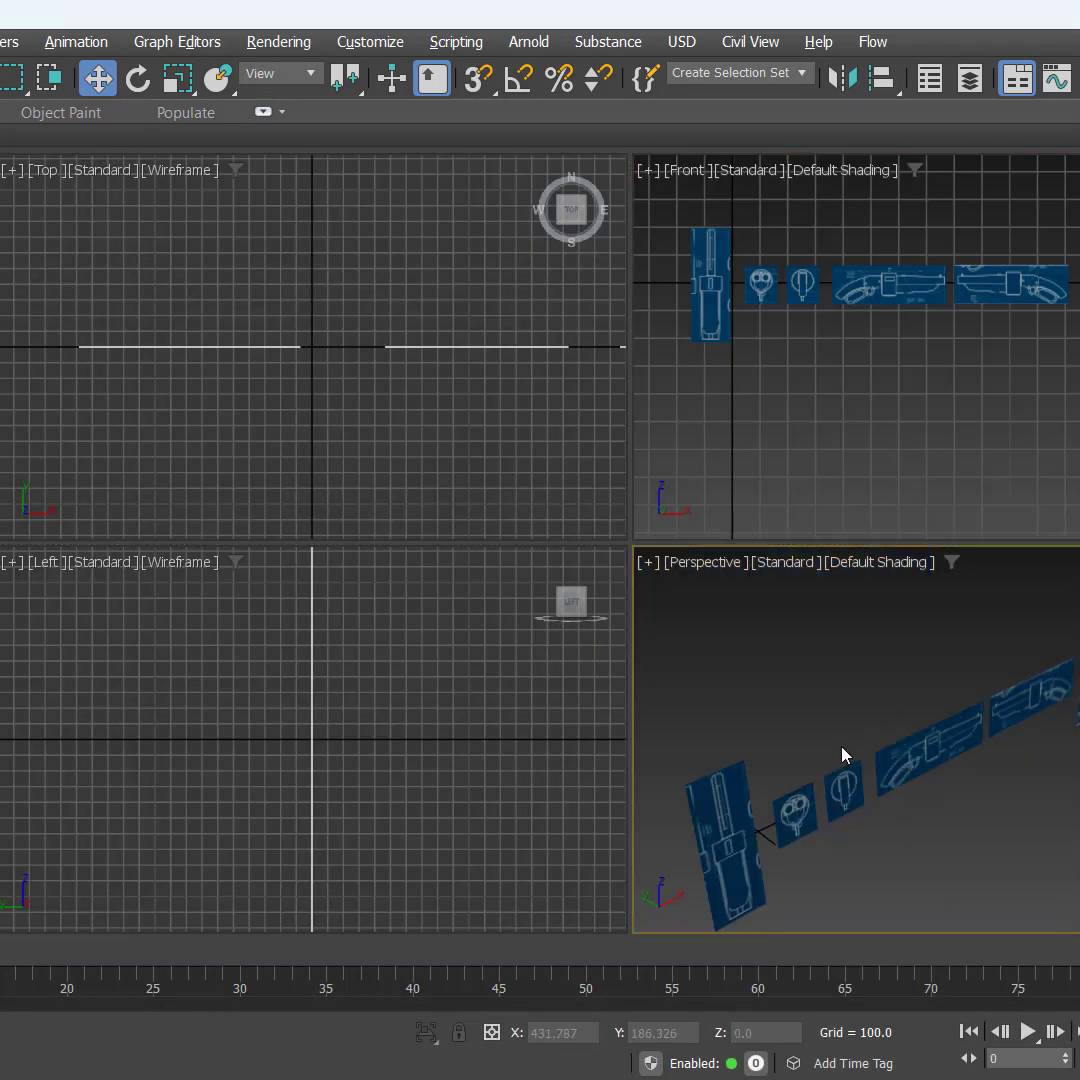
key(alt+w)
alt+middle_drag(772, 775, 735, 716)
key(alt+w)
middle_click(789, 461)
key(alt+w)
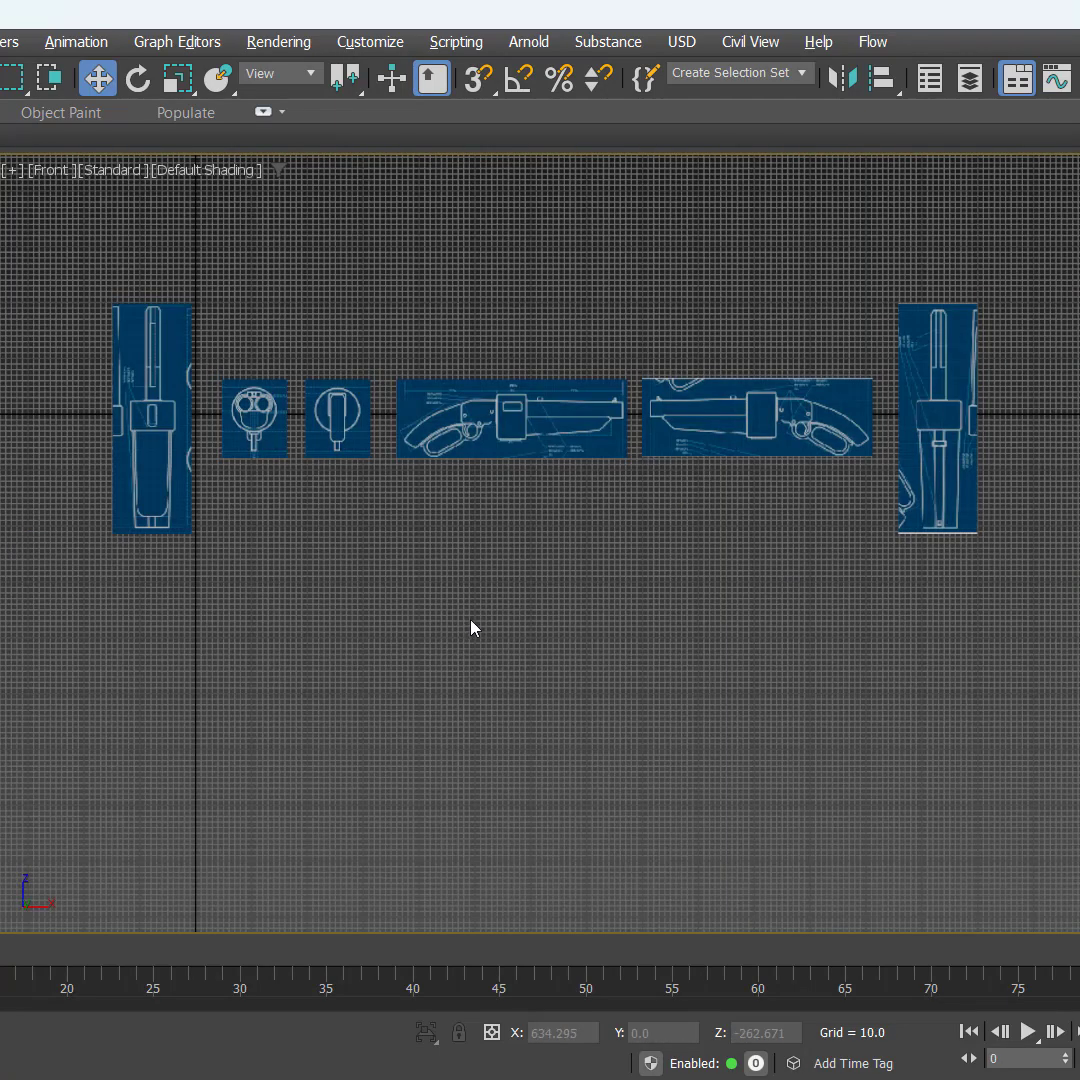
Step: Select all six reference planes and set their X, Y and Z positions to 0
key(ctrl)
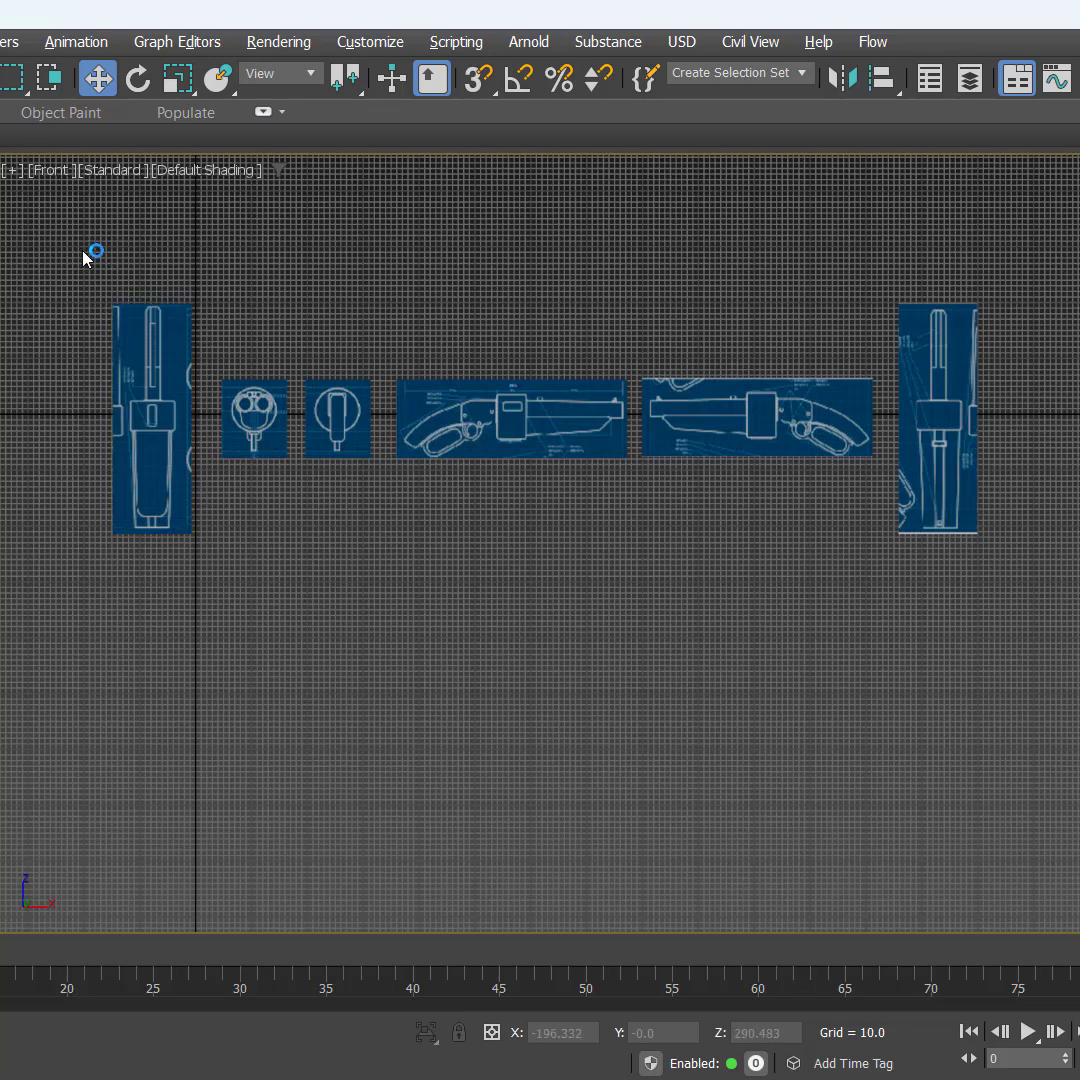
drag(67, 243, 1062, 684)
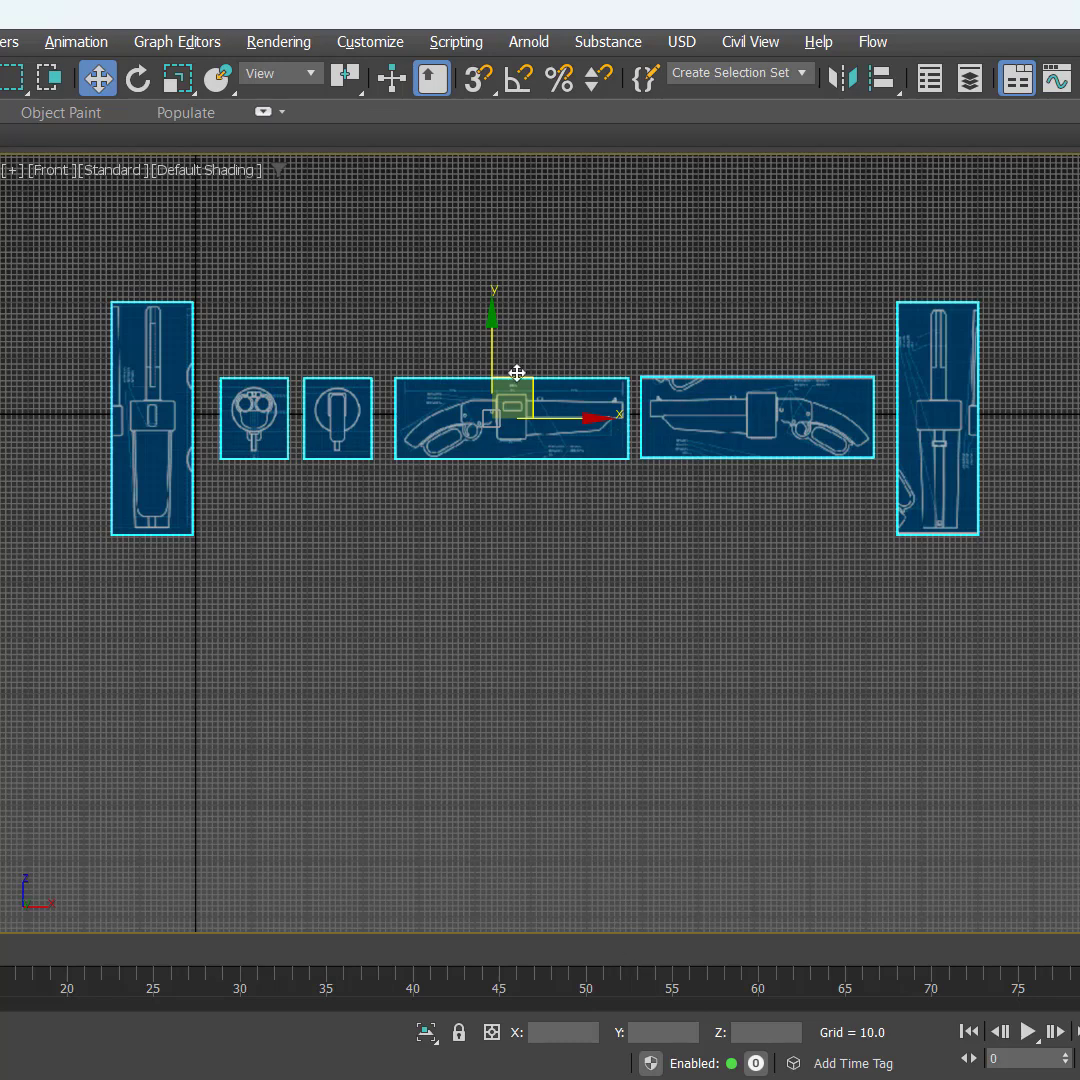
click(566, 1033)
text(0)
key(Return)
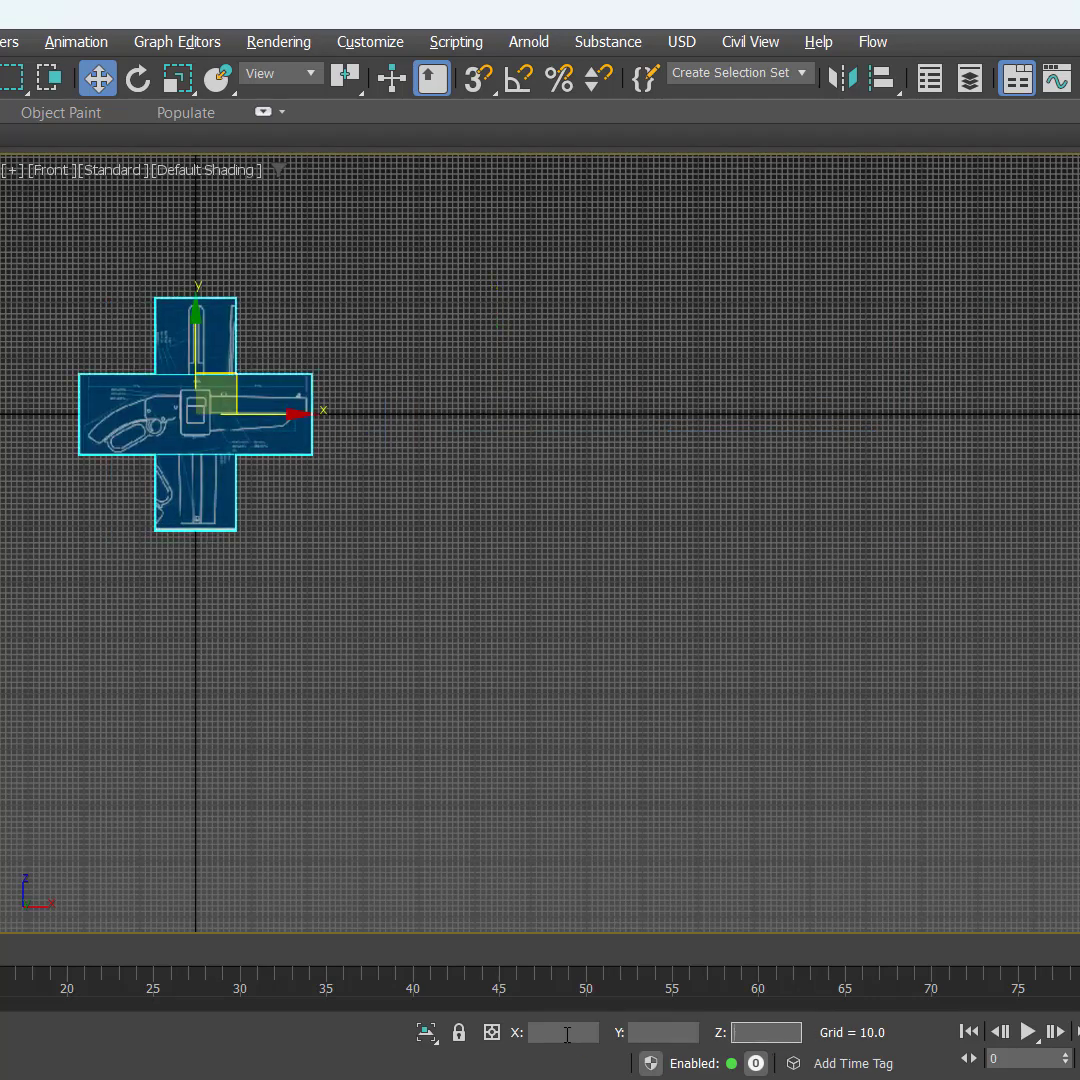
Step: Move the SIDE02 plane about 299 units from the origin along negative X
middle_drag(388, 627, 895, 712)
scroll(771, 603, up, 4)
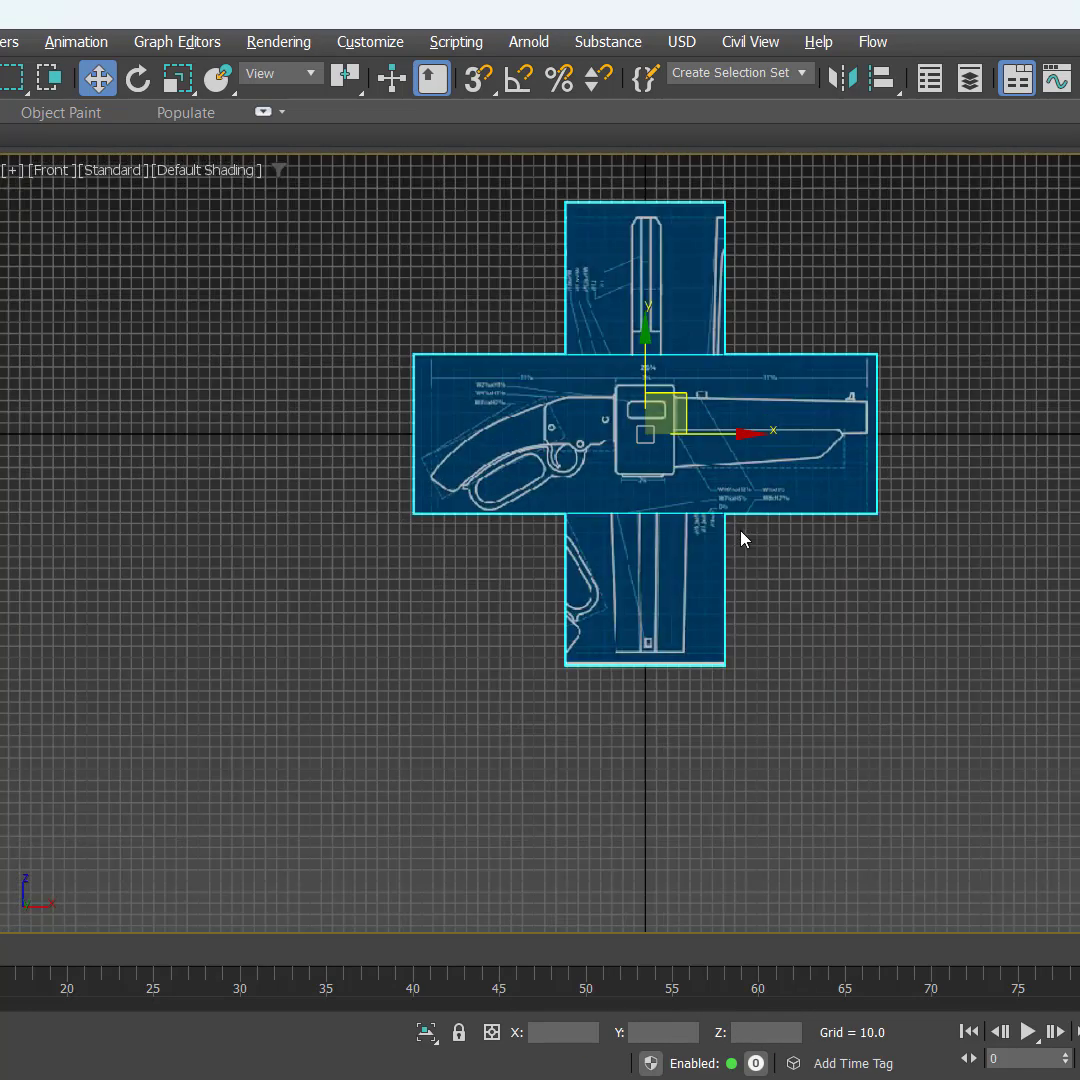
middle_drag(894, 610, 840, 775)
scroll(815, 598, down, 1)
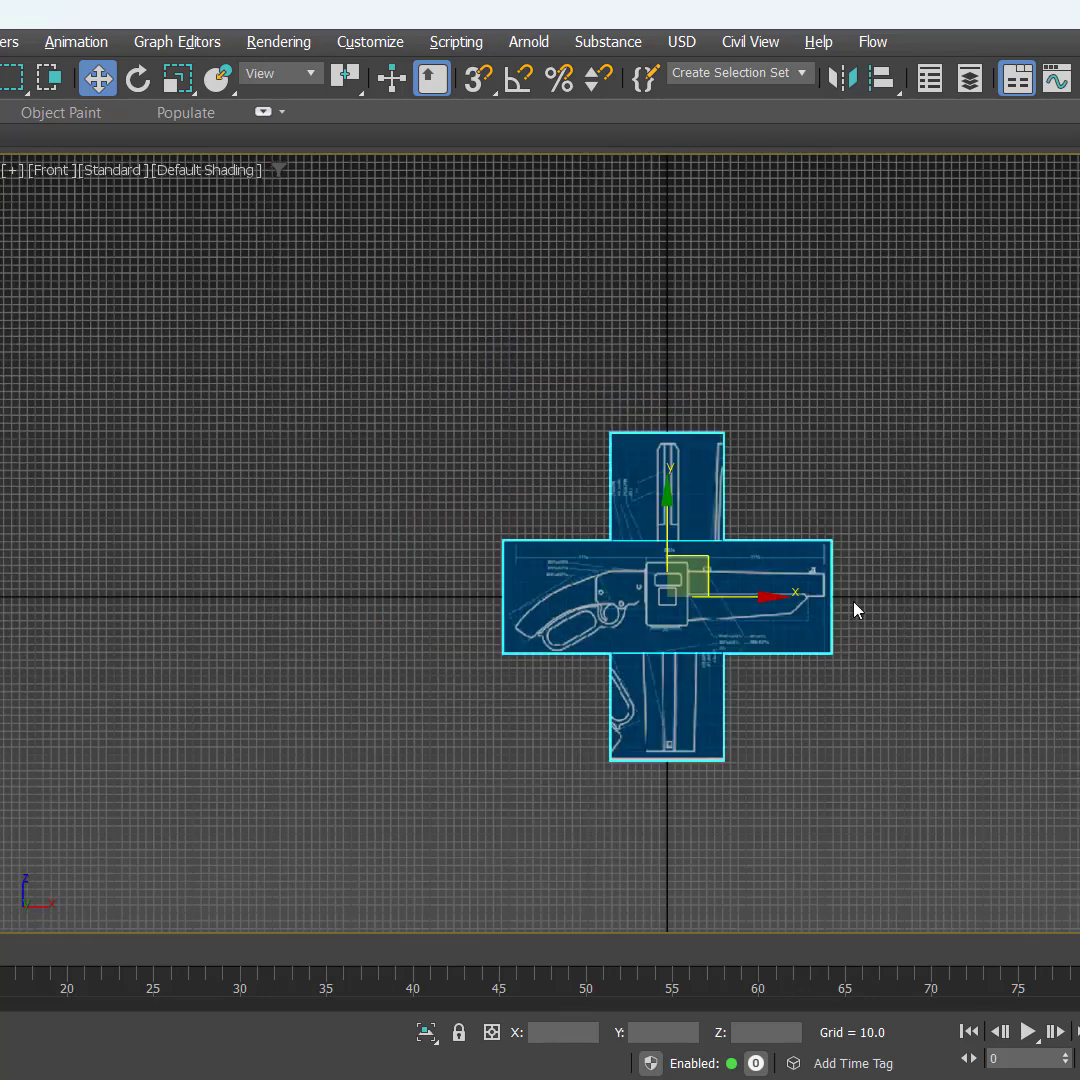
scroll(856, 607, up, 1)
middle_drag(880, 600, 745, 625)
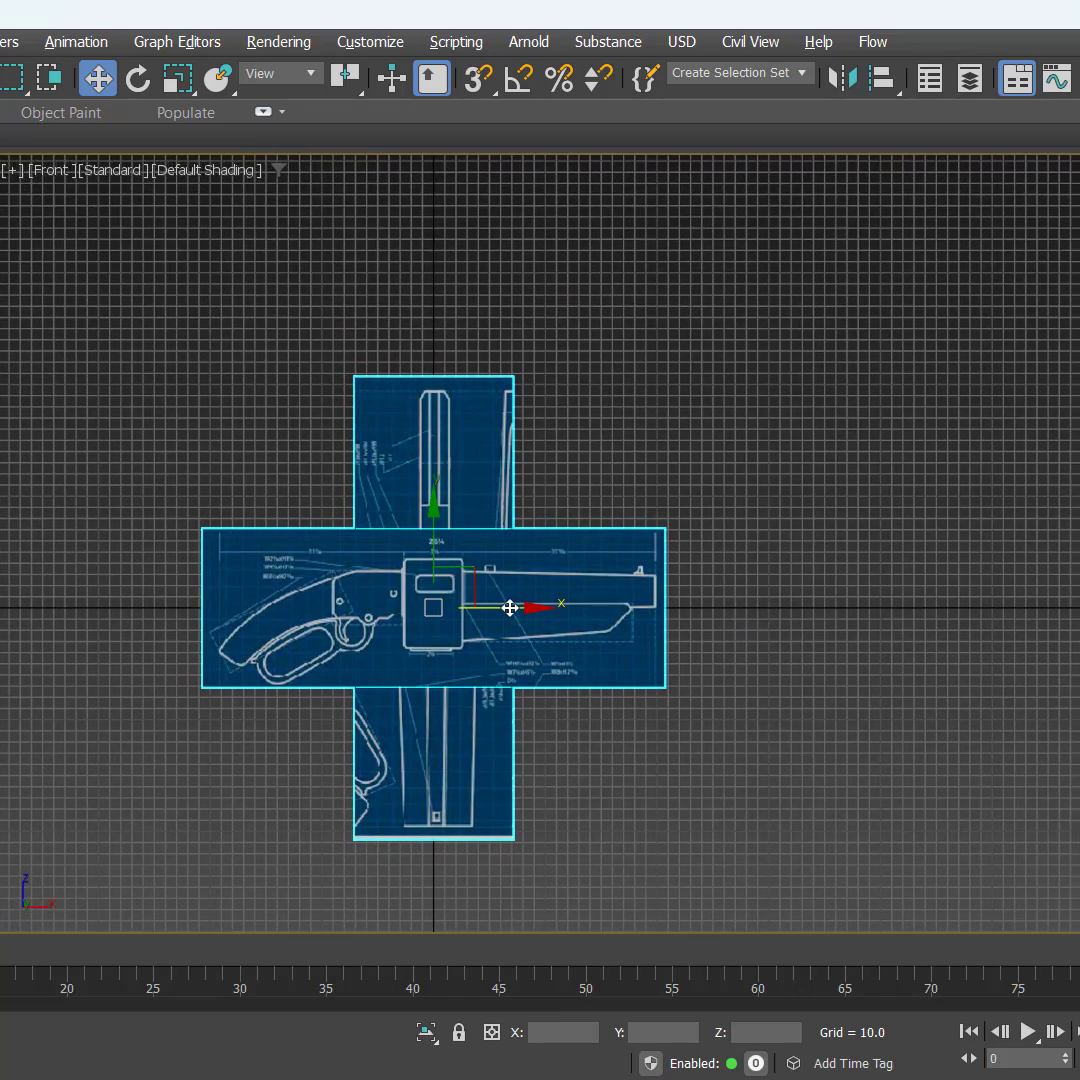
click(767, 502)
click(554, 603)
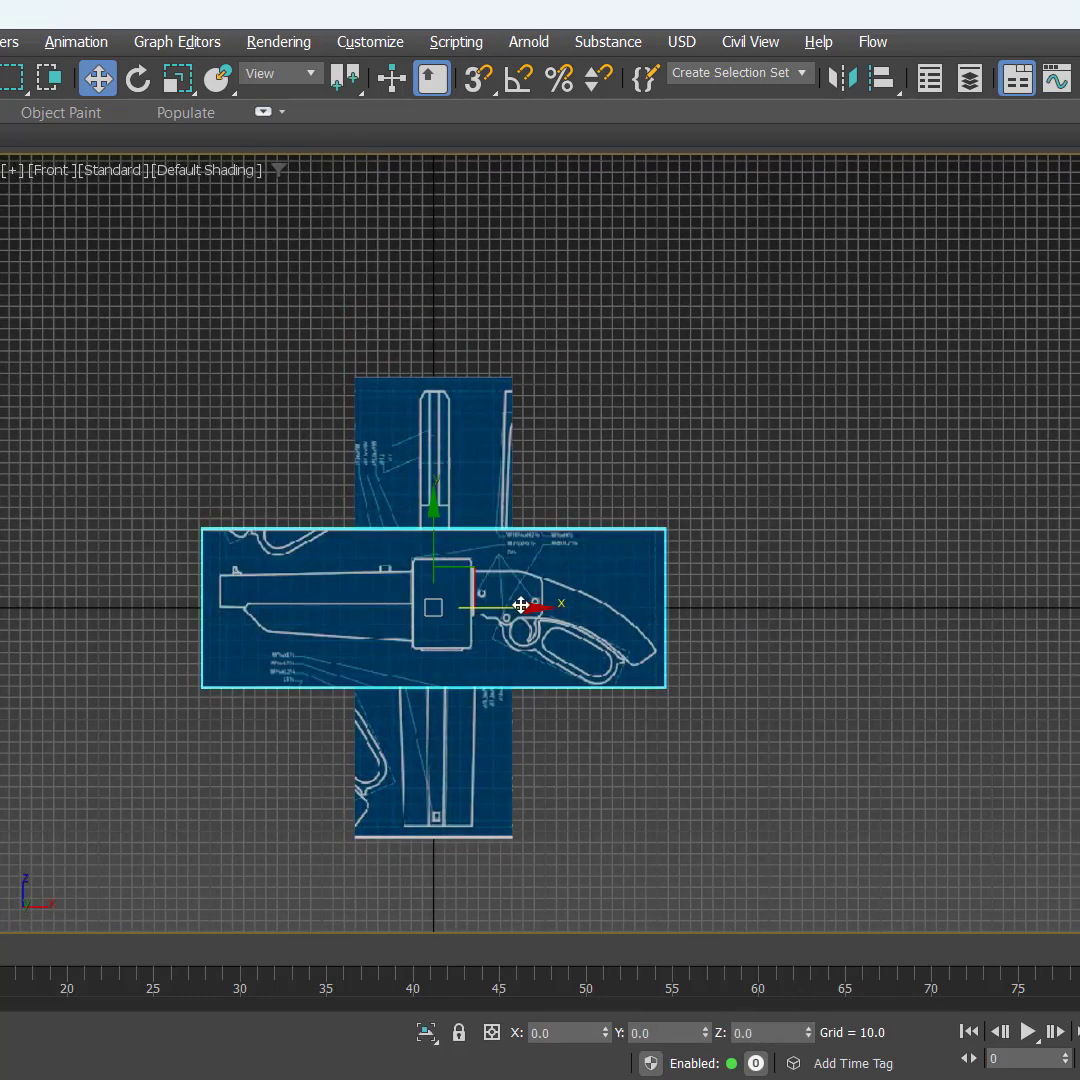
drag(521, 605, 664, 600)
drag(583, 590, 187, 542)
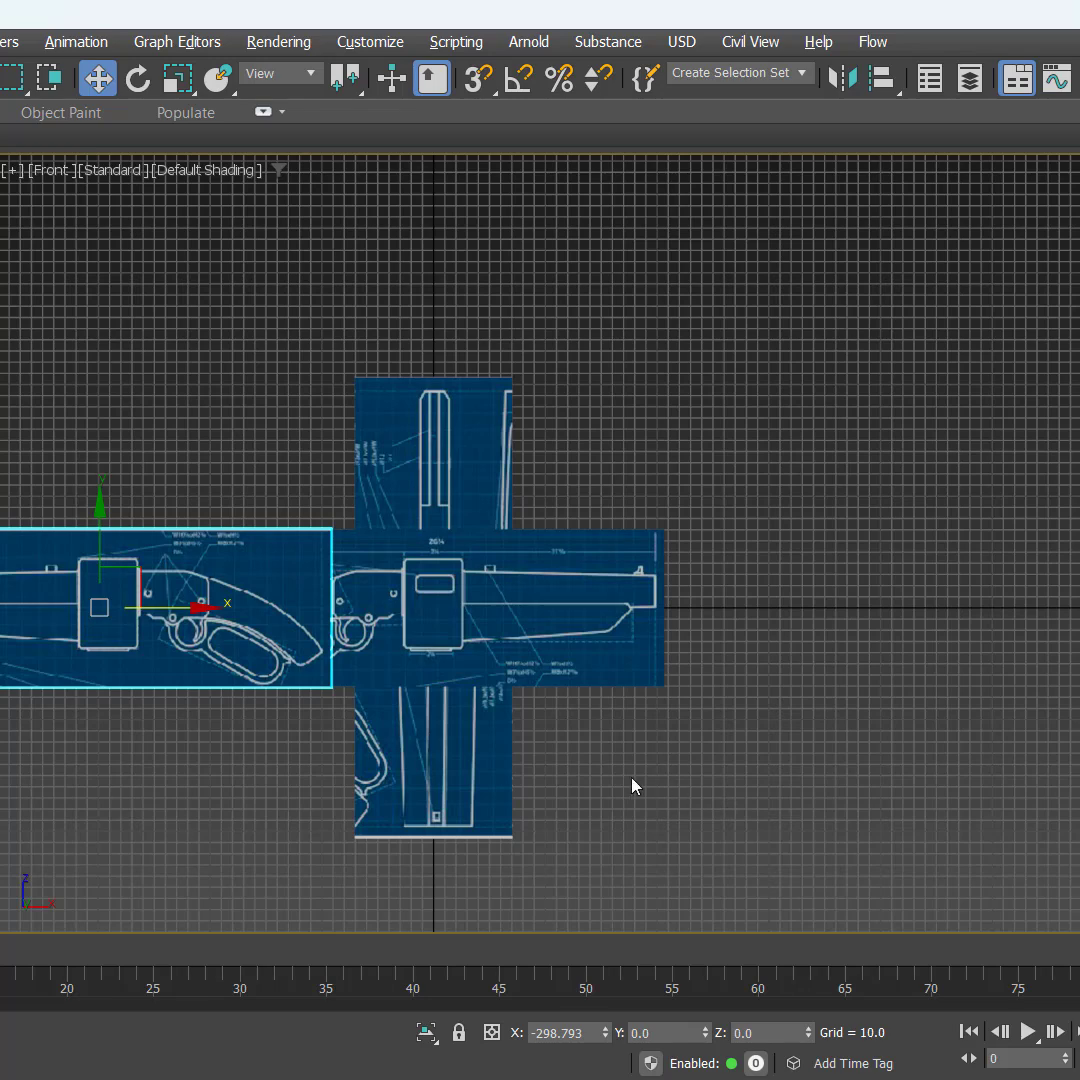
Step: Move the SIDE01 plane along positive X until it clears the tall planes at the origin
middle_drag(632, 786, 914, 688)
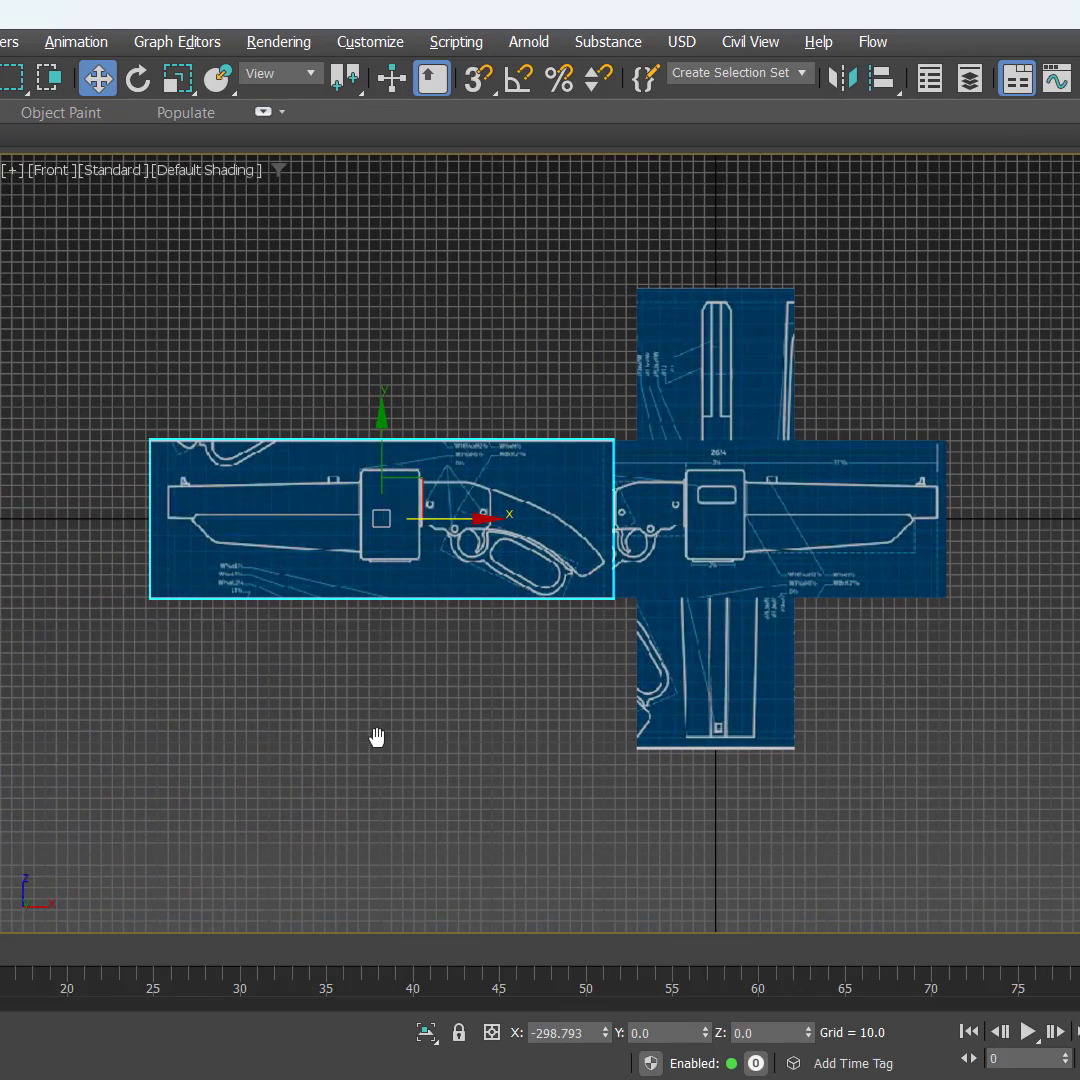
middle_drag(377, 737, 230, 738)
click(685, 513)
scroll(810, 643, down, 3)
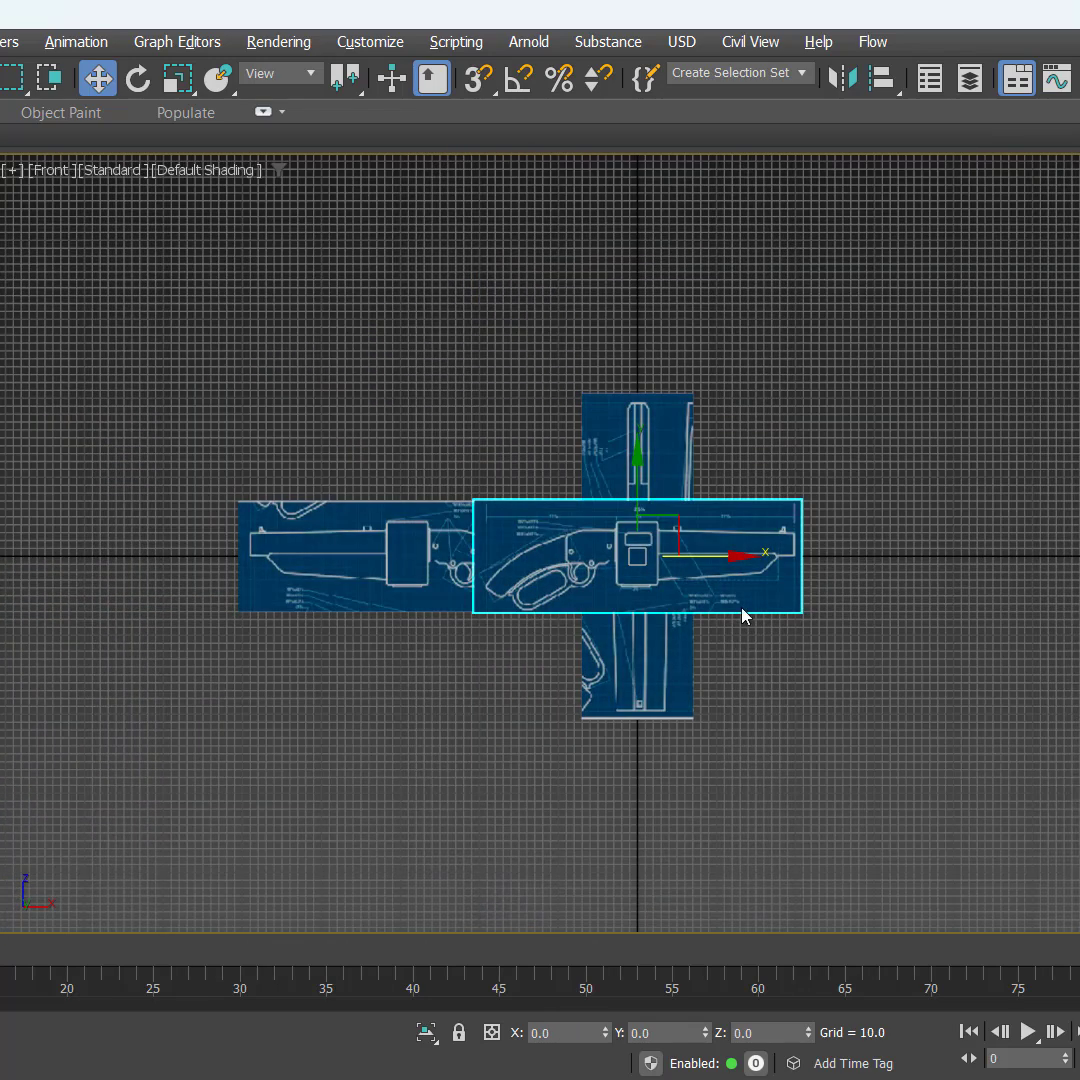
drag(742, 609, 958, 573)
click(800, 752)
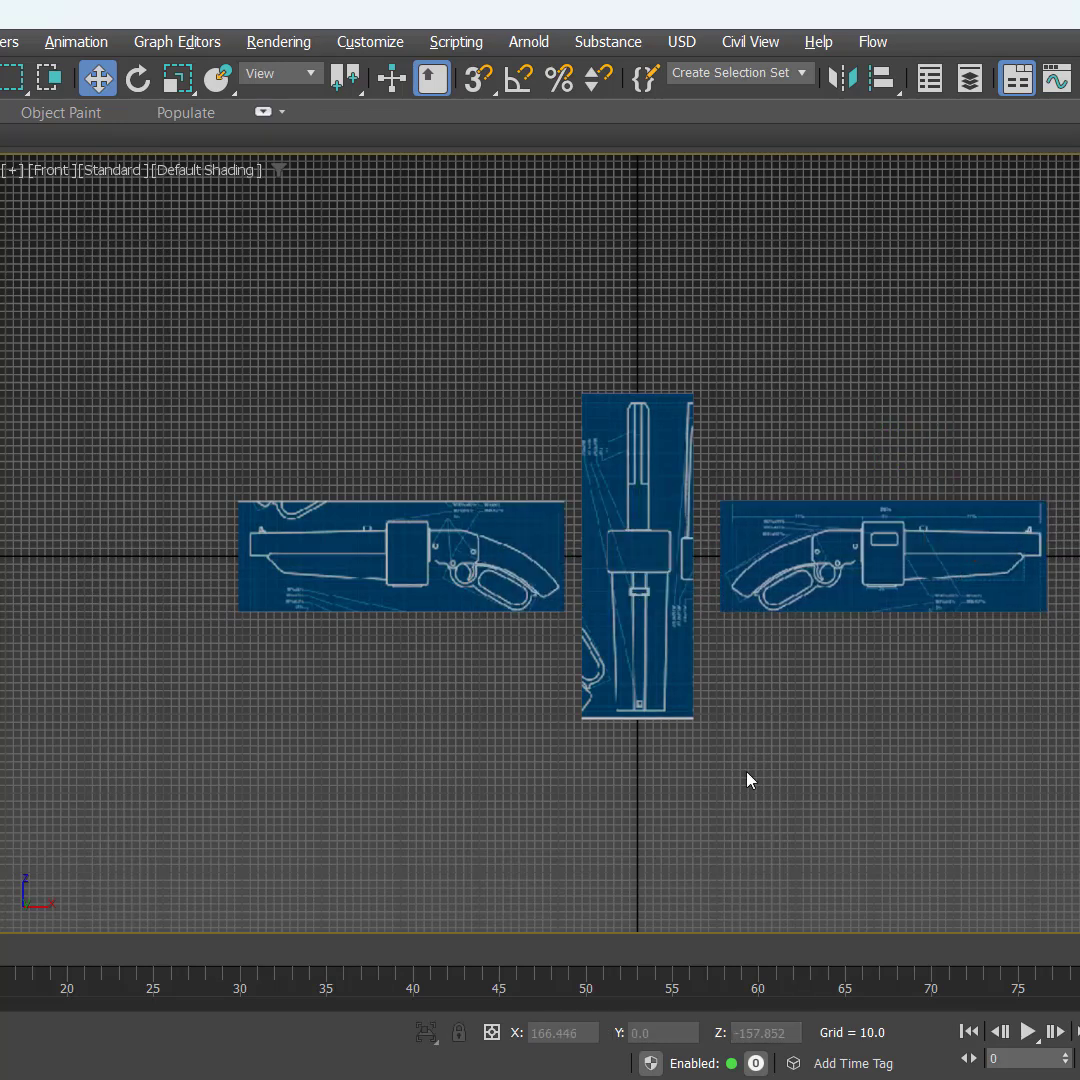
Step: In the Perspective view, rotate the front-most tall plane at the origin 90 degrees about X with angle snap so it lies flat
click(665, 664)
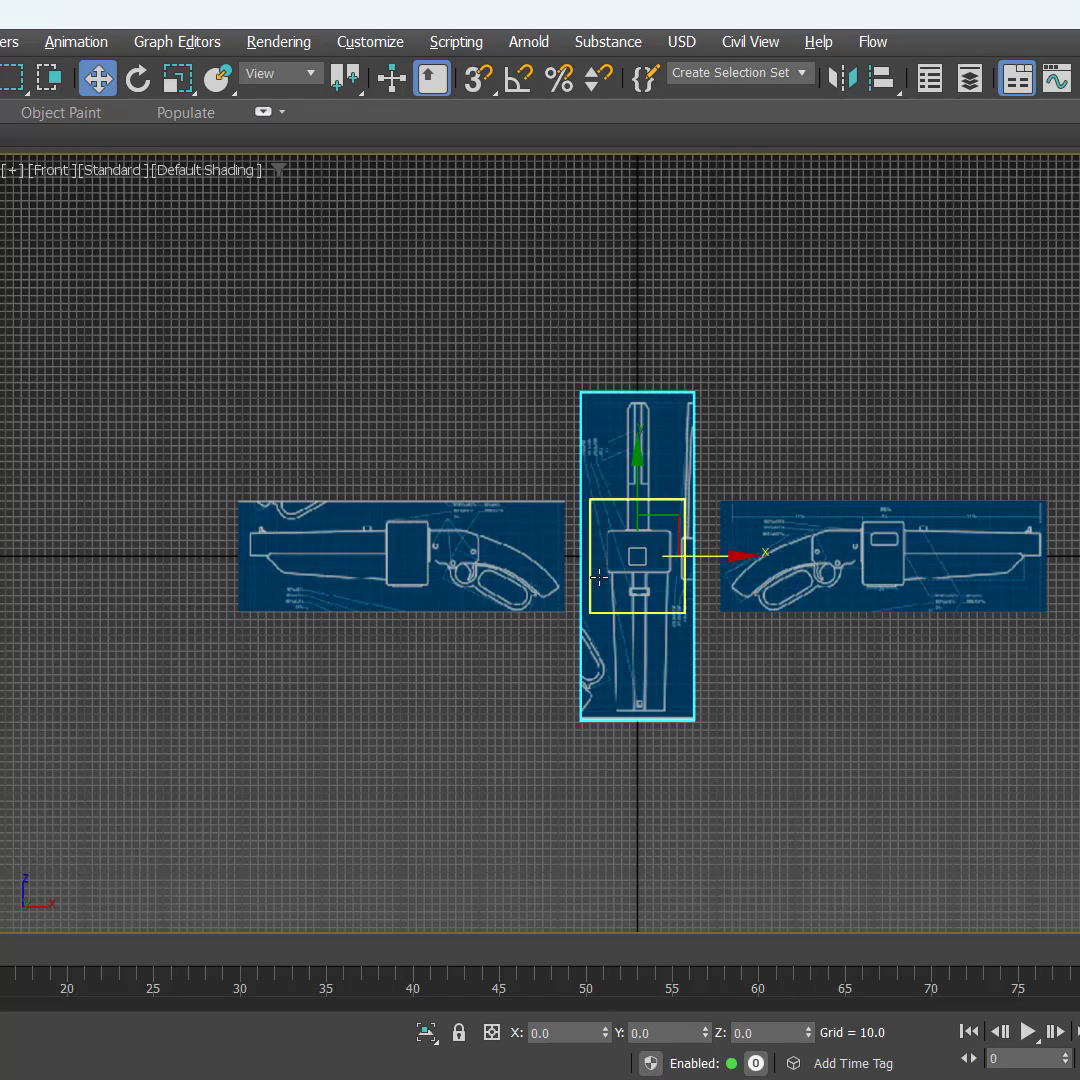
right_click(844, 386)
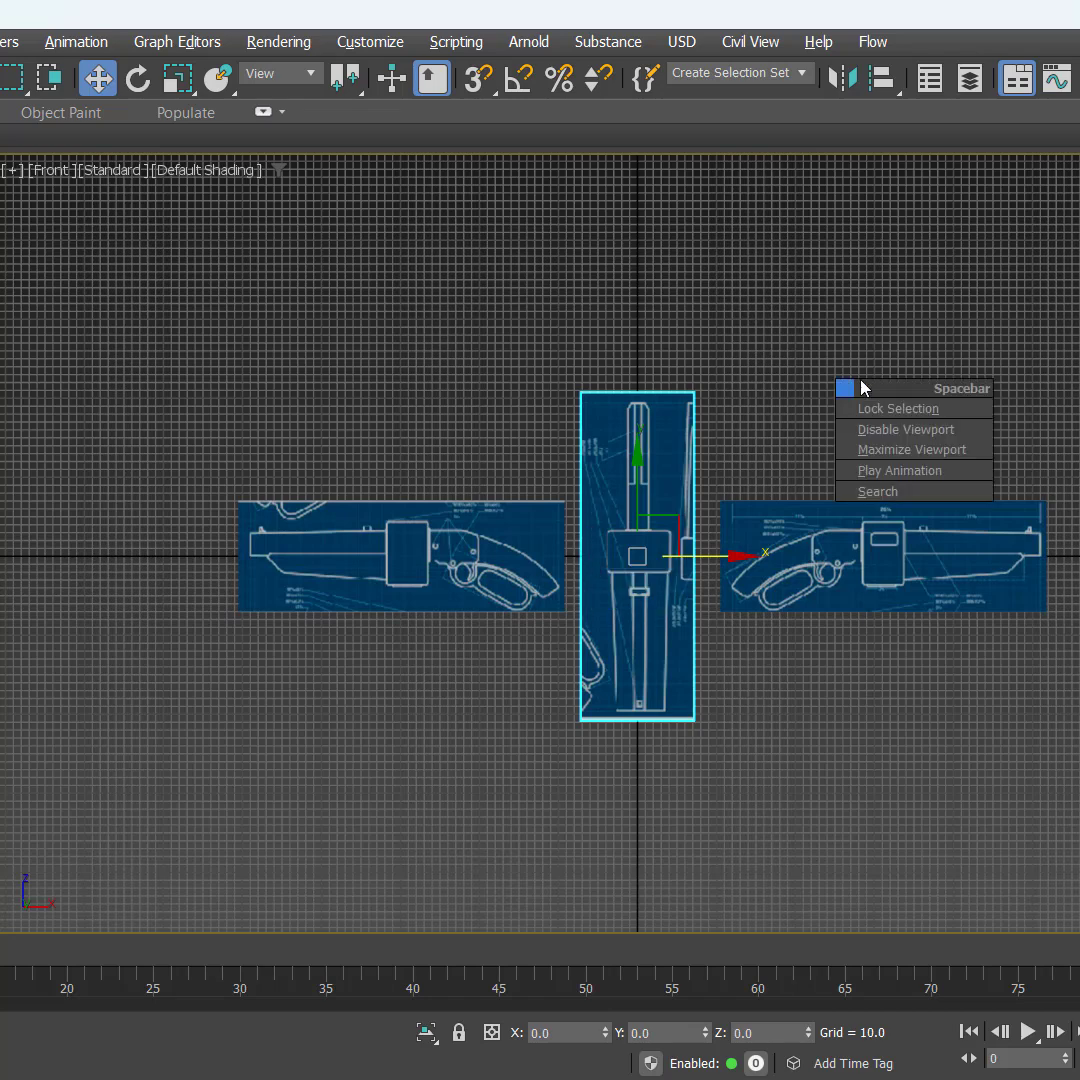
key(alt+w)
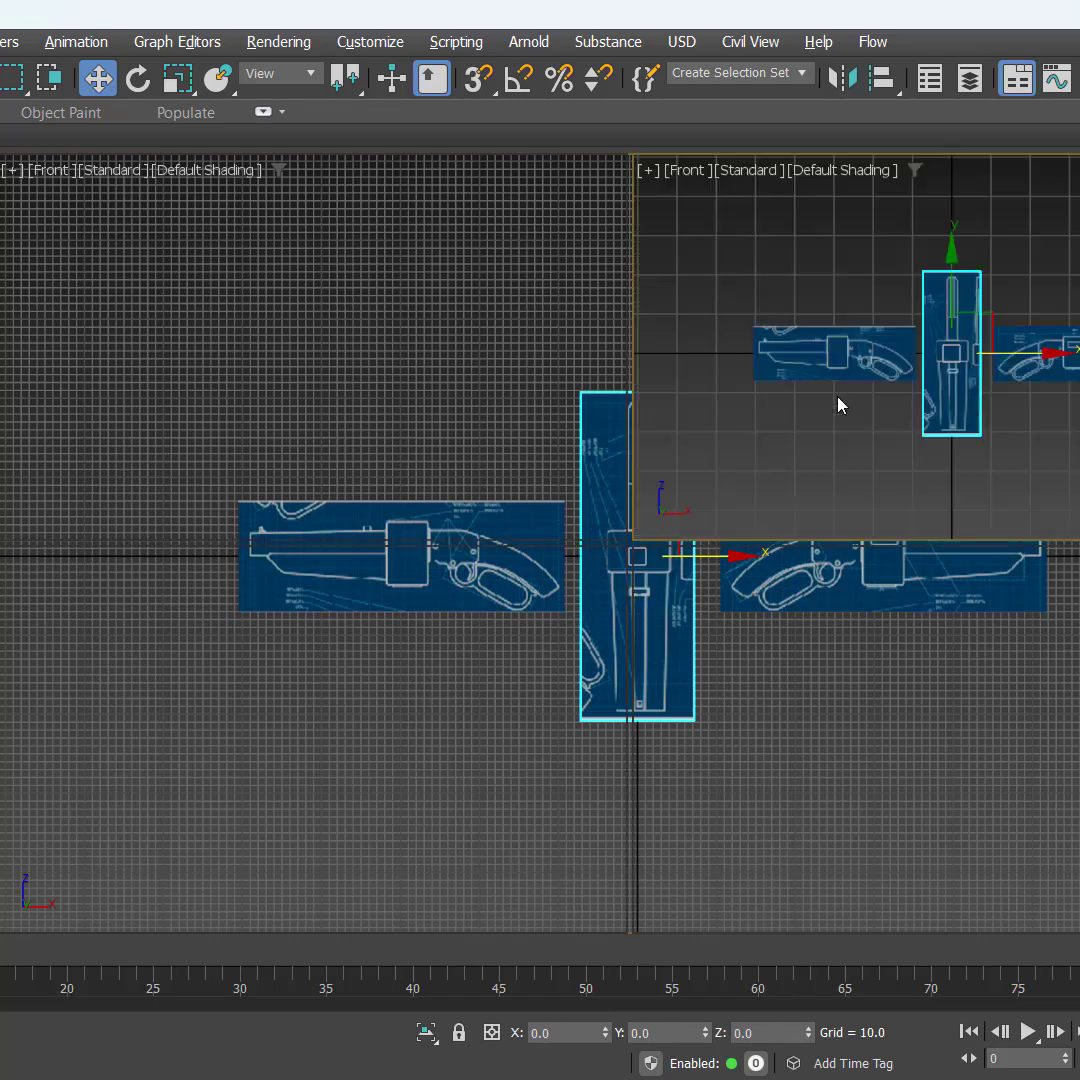
key(alt+w)
alt+middle_drag(624, 699, 824, 598)
scroll(757, 589, up, 4)
alt+middle_drag(757, 589, 849, 646)
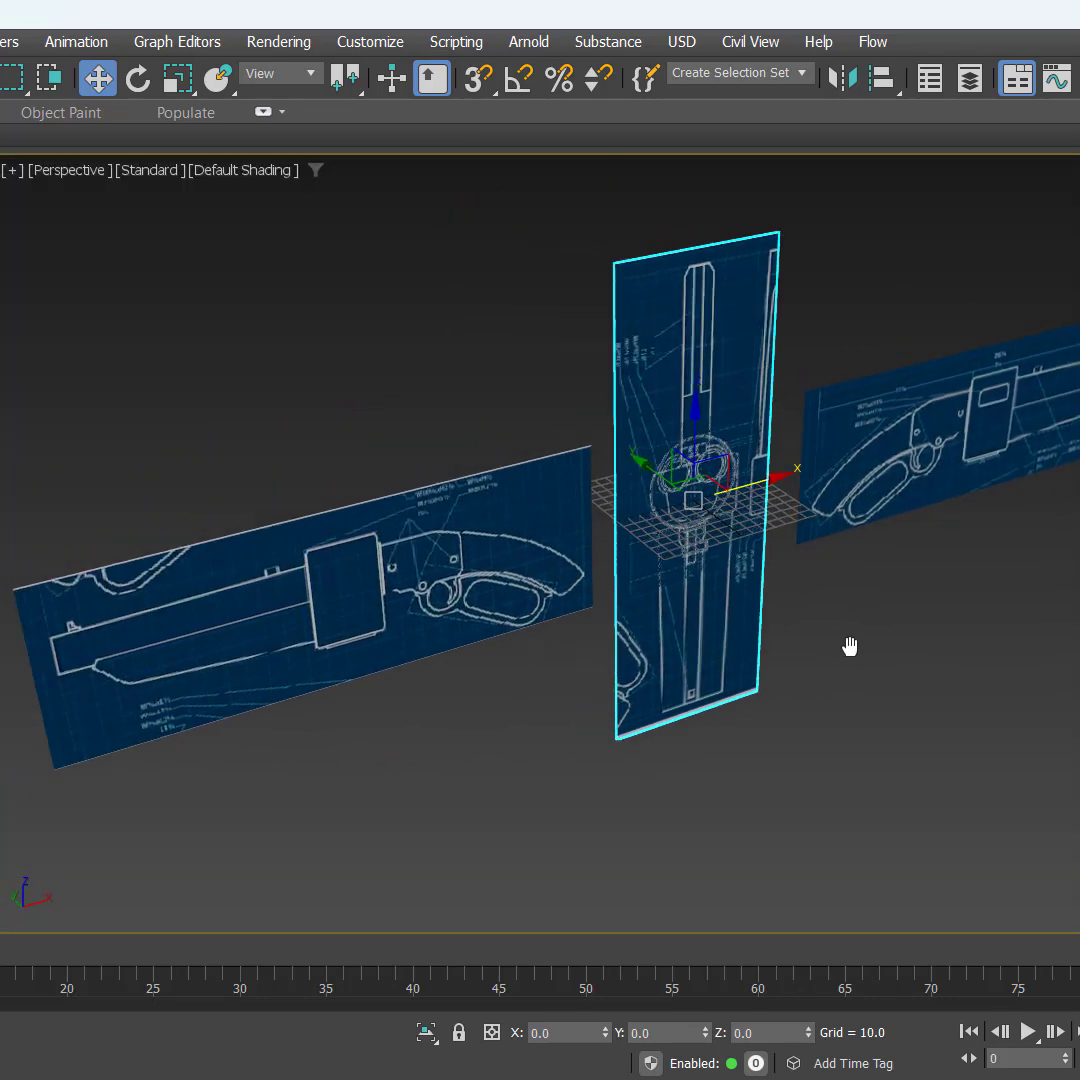
key(e)
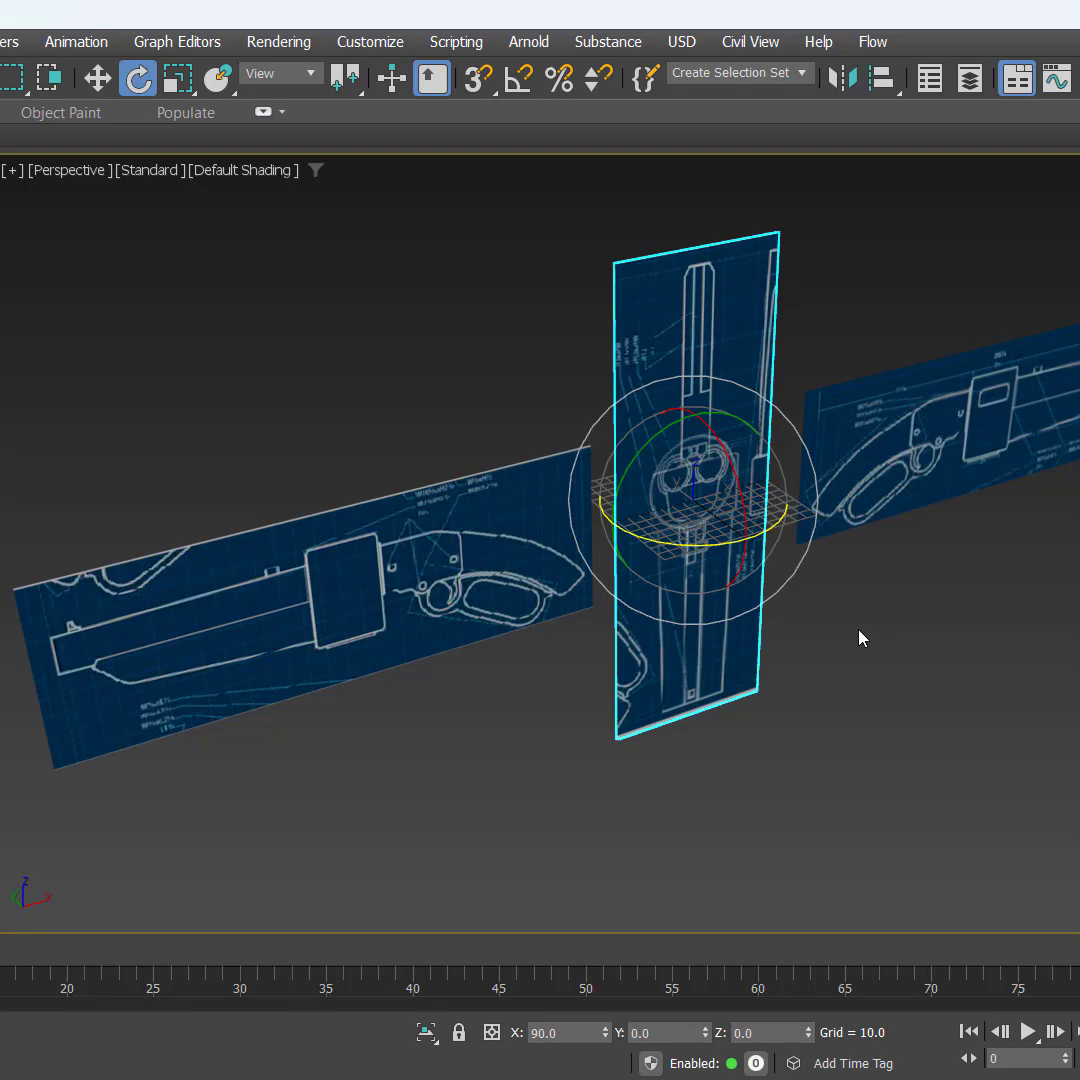
key(a)
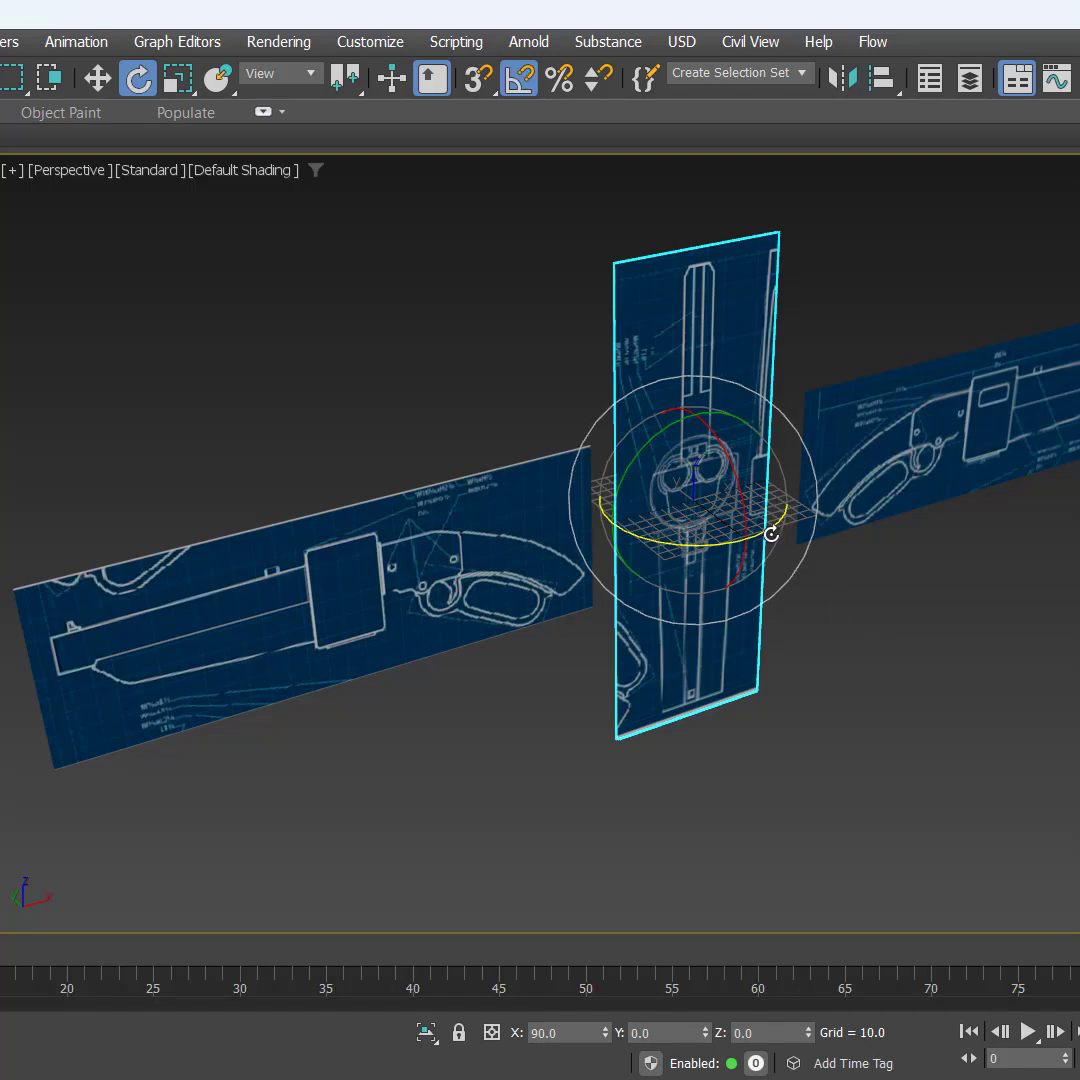
drag(742, 494, 722, 404)
Step: Move the flat plane straight down to about Z -286, below the other reference planes
key(w)
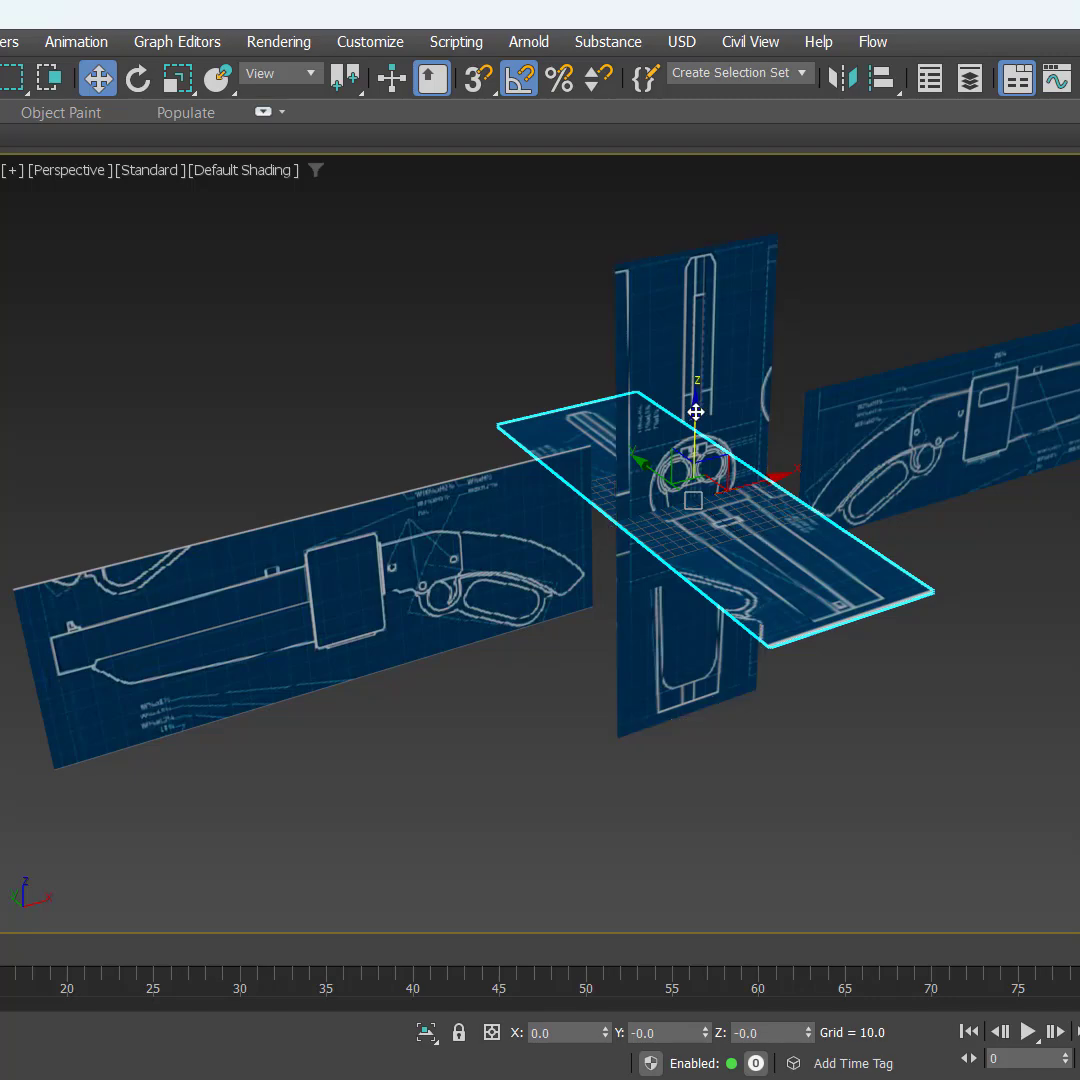
drag(697, 408, 690, 705)
middle_drag(921, 706, 899, 685)
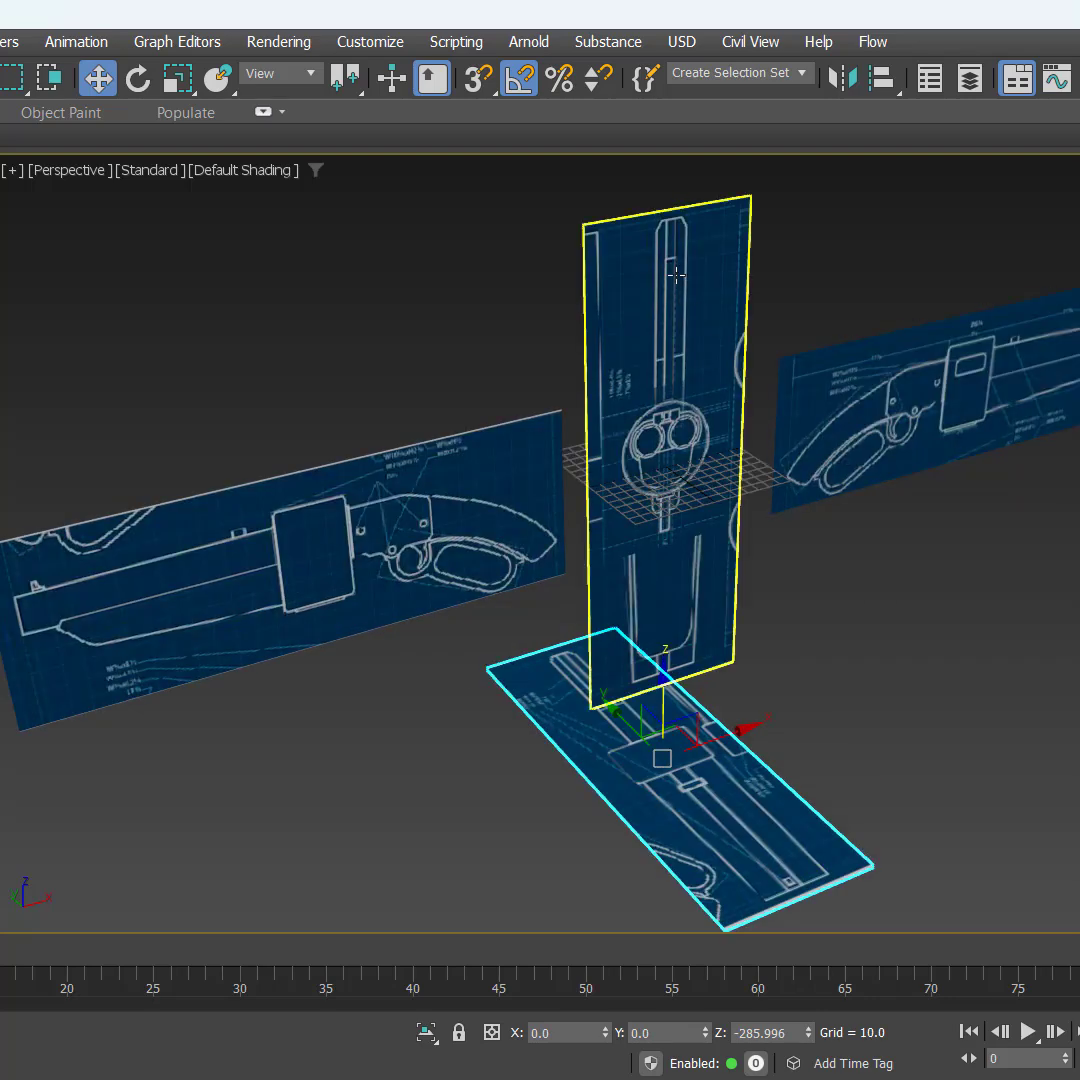
Step: Rotate the remaining tall plane 90 degrees about X to lie flat, and raise it to about Z 184
click(676, 274)
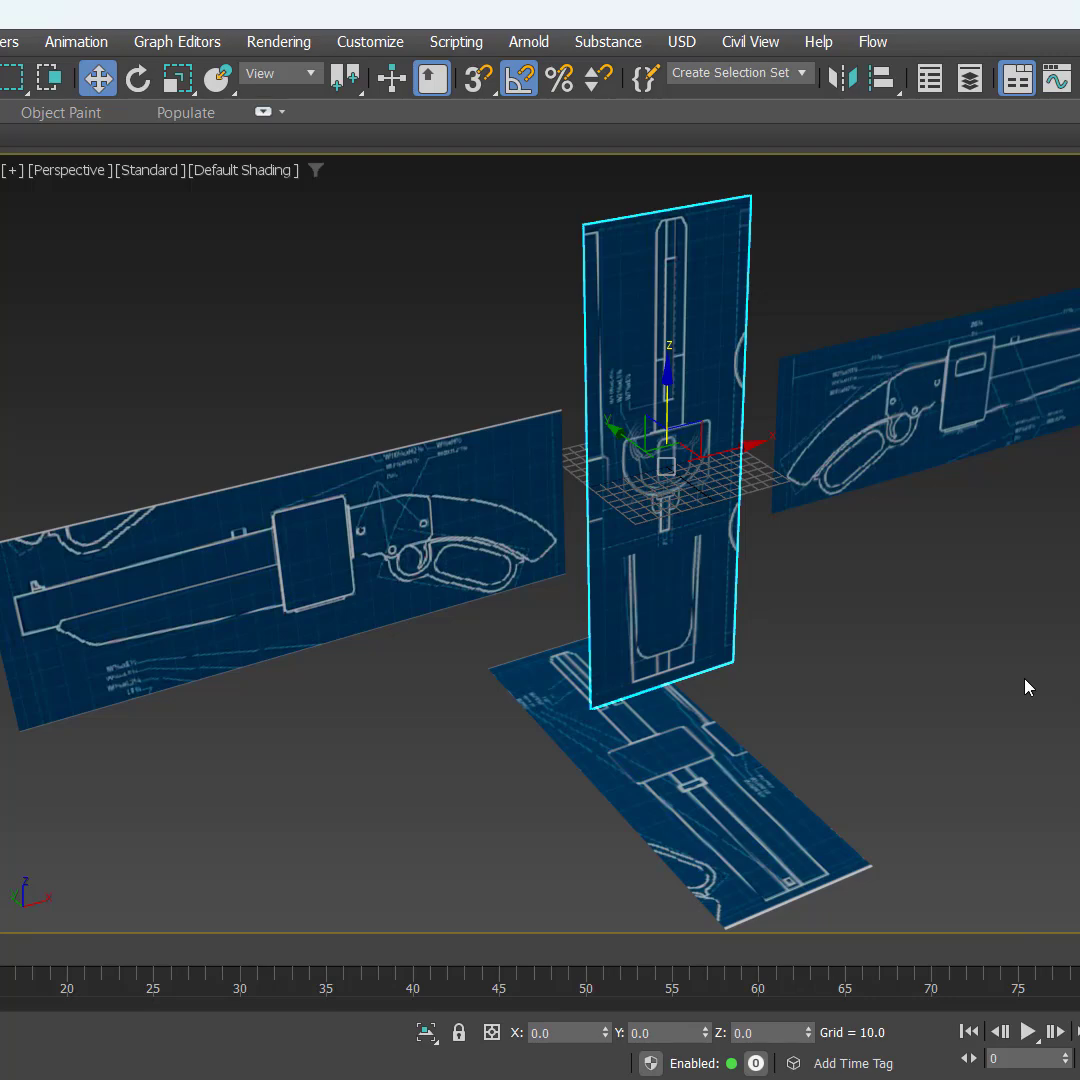
mouse_move(1026, 687)
alt+middle_down()
mouse_move(1008, 689)
mouse_move(1037, 697)
mouse_move(1047, 684)
mouse_move(1052, 697)
alt+middle_up()
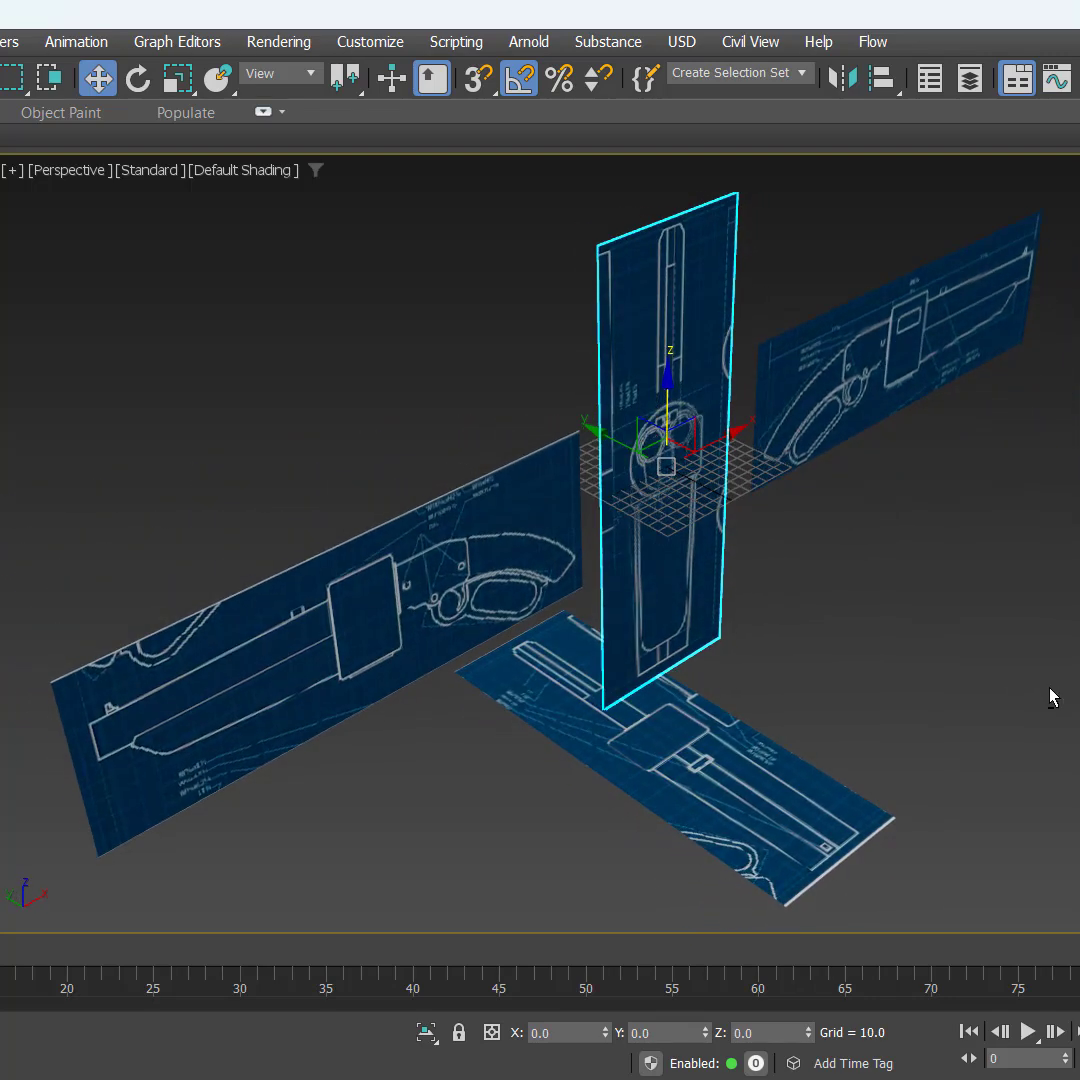
key(e)
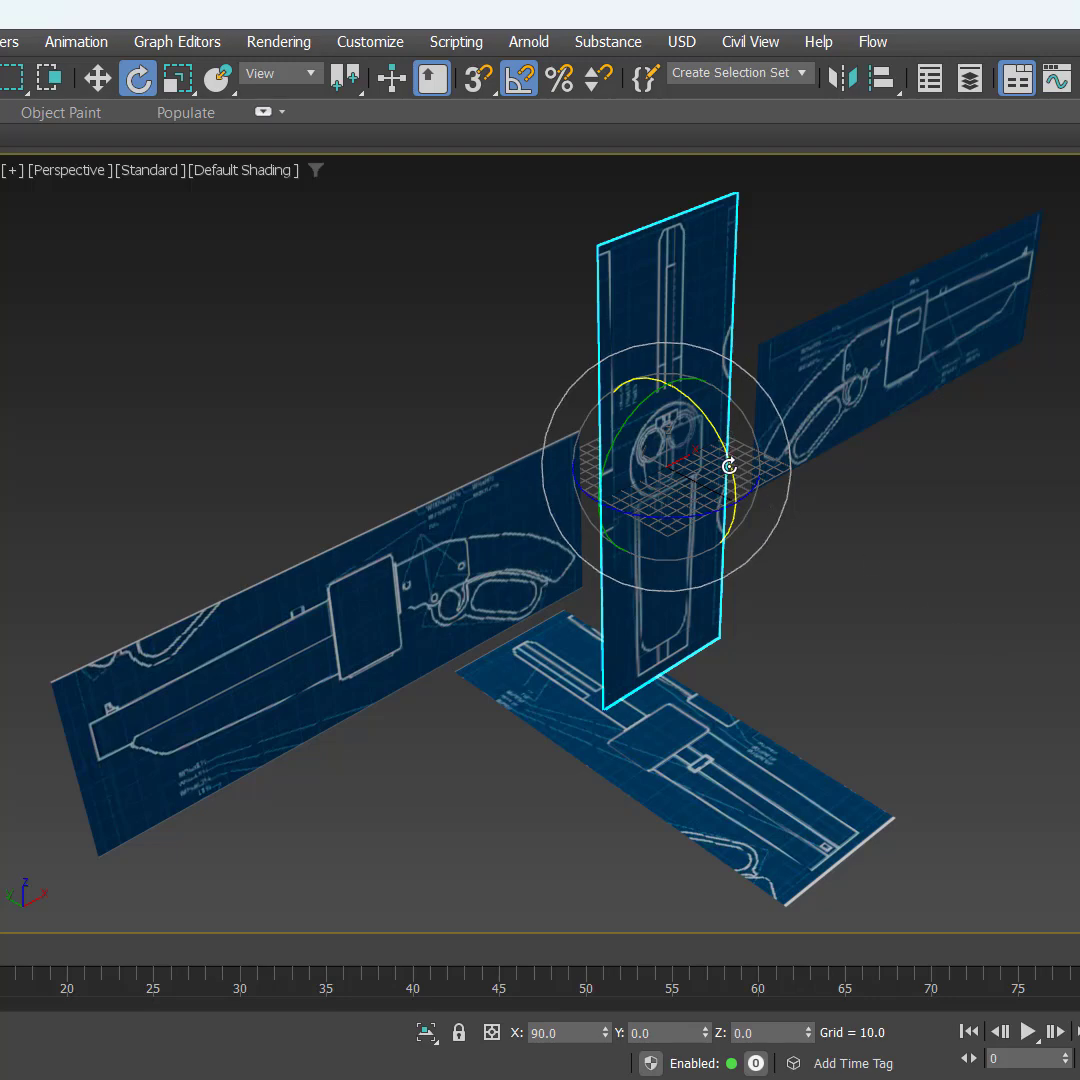
drag(732, 469, 696, 384)
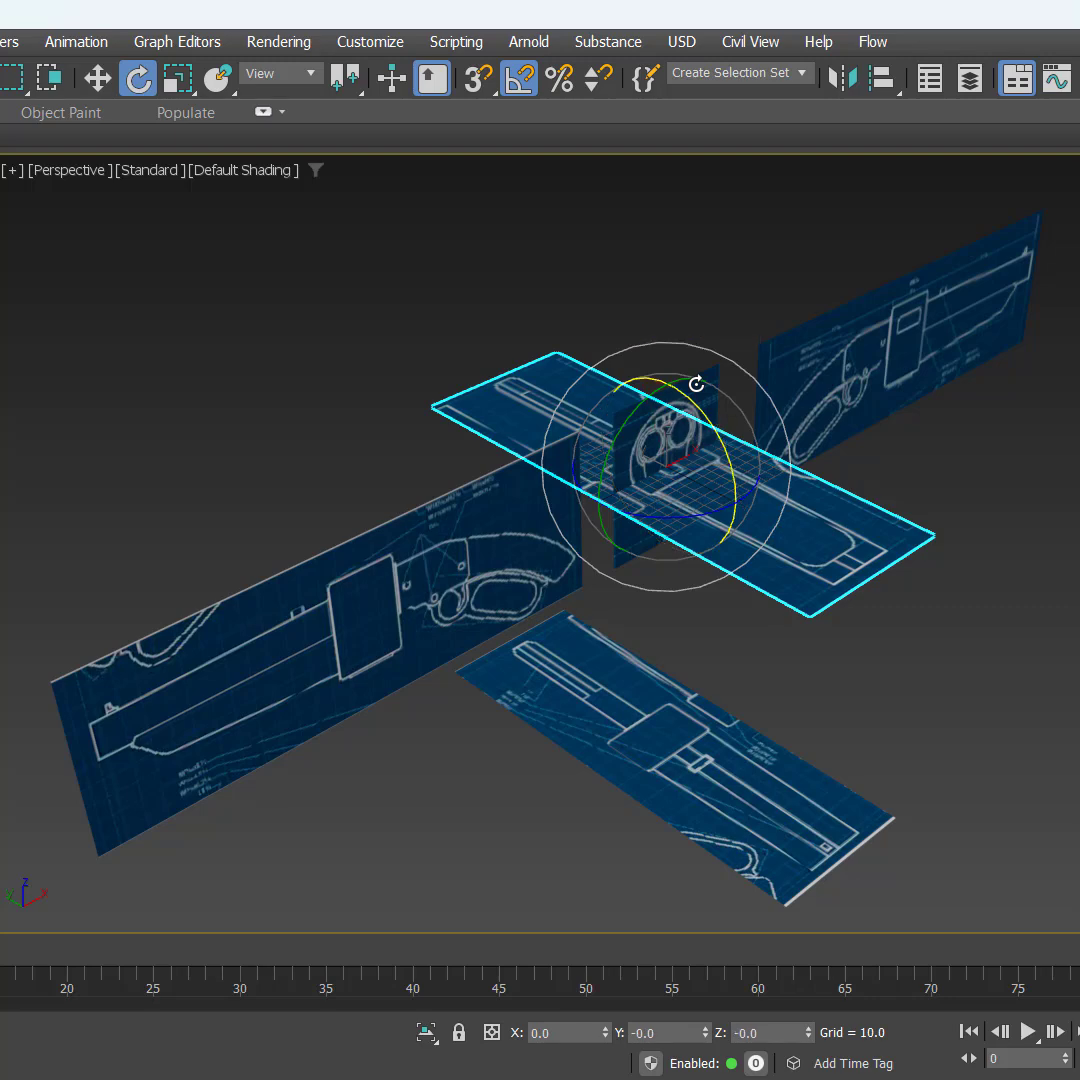
key(w)
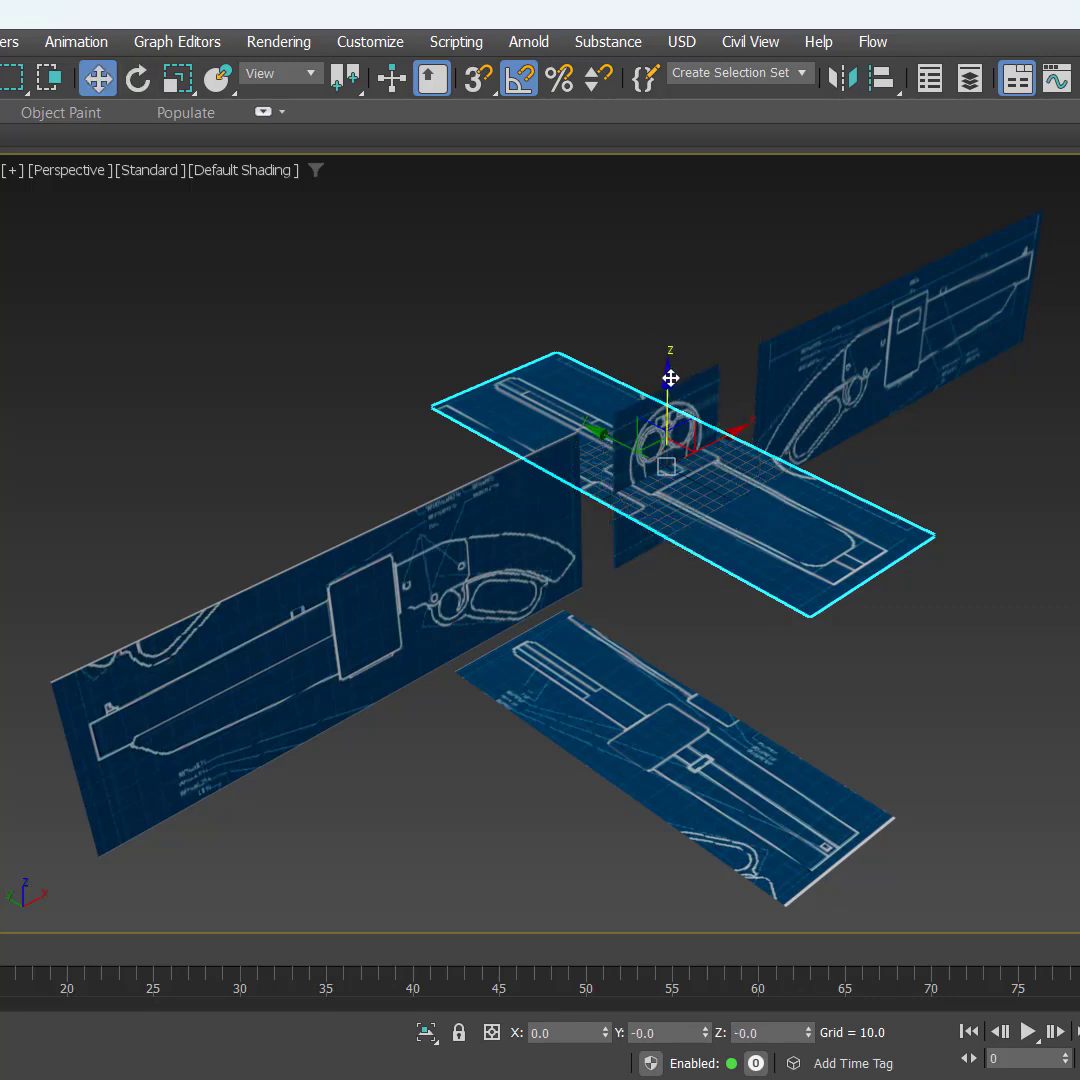
drag(670, 378, 700, 171)
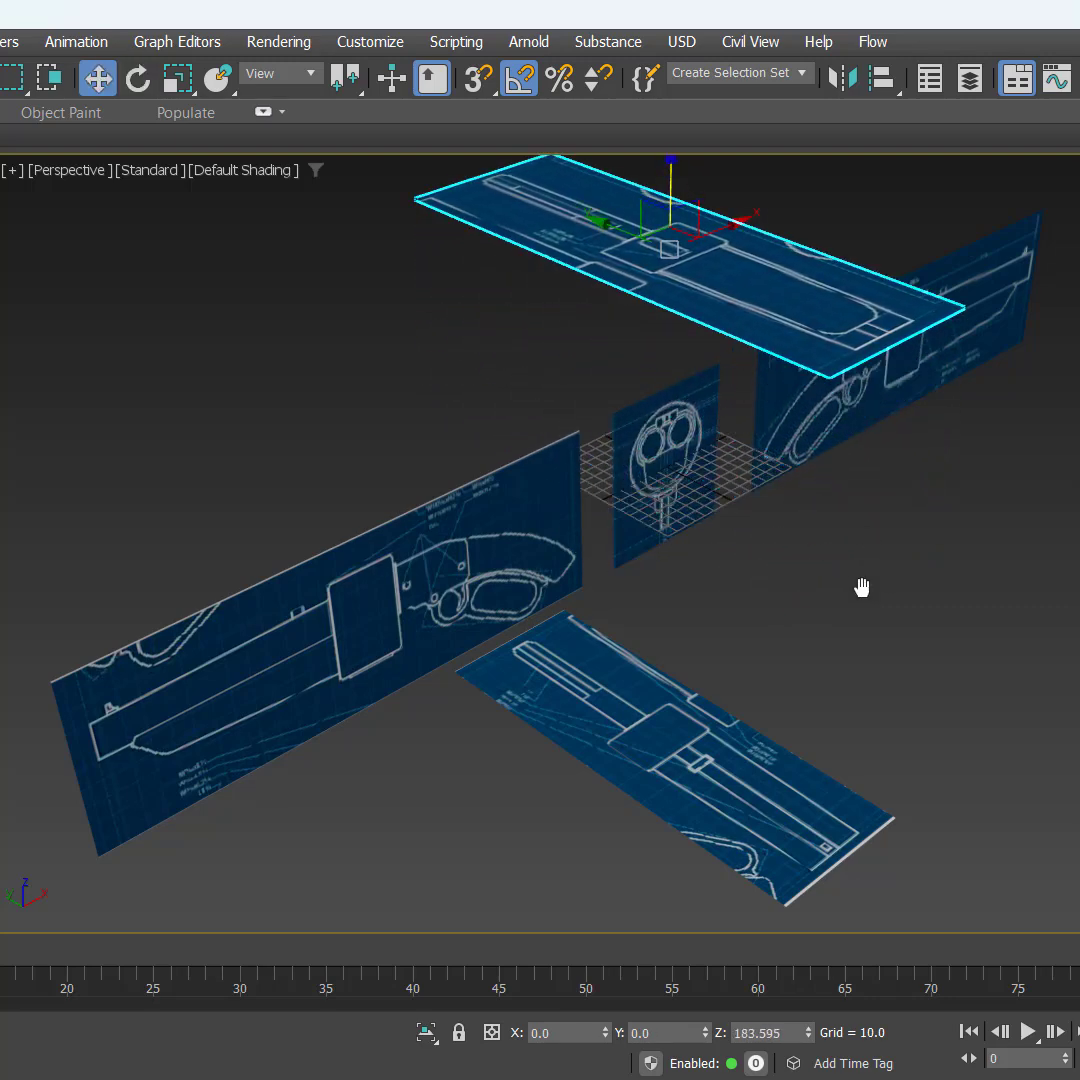
Step: Flip the raised flat plane by rotating it 180 degrees about Y
middle_drag(861, 588, 786, 692)
mouse_move(903, 637)
alt+middle_down()
mouse_move(882, 726)
mouse_move(856, 733)
mouse_move(883, 740)
alt+middle_up()
key(e)
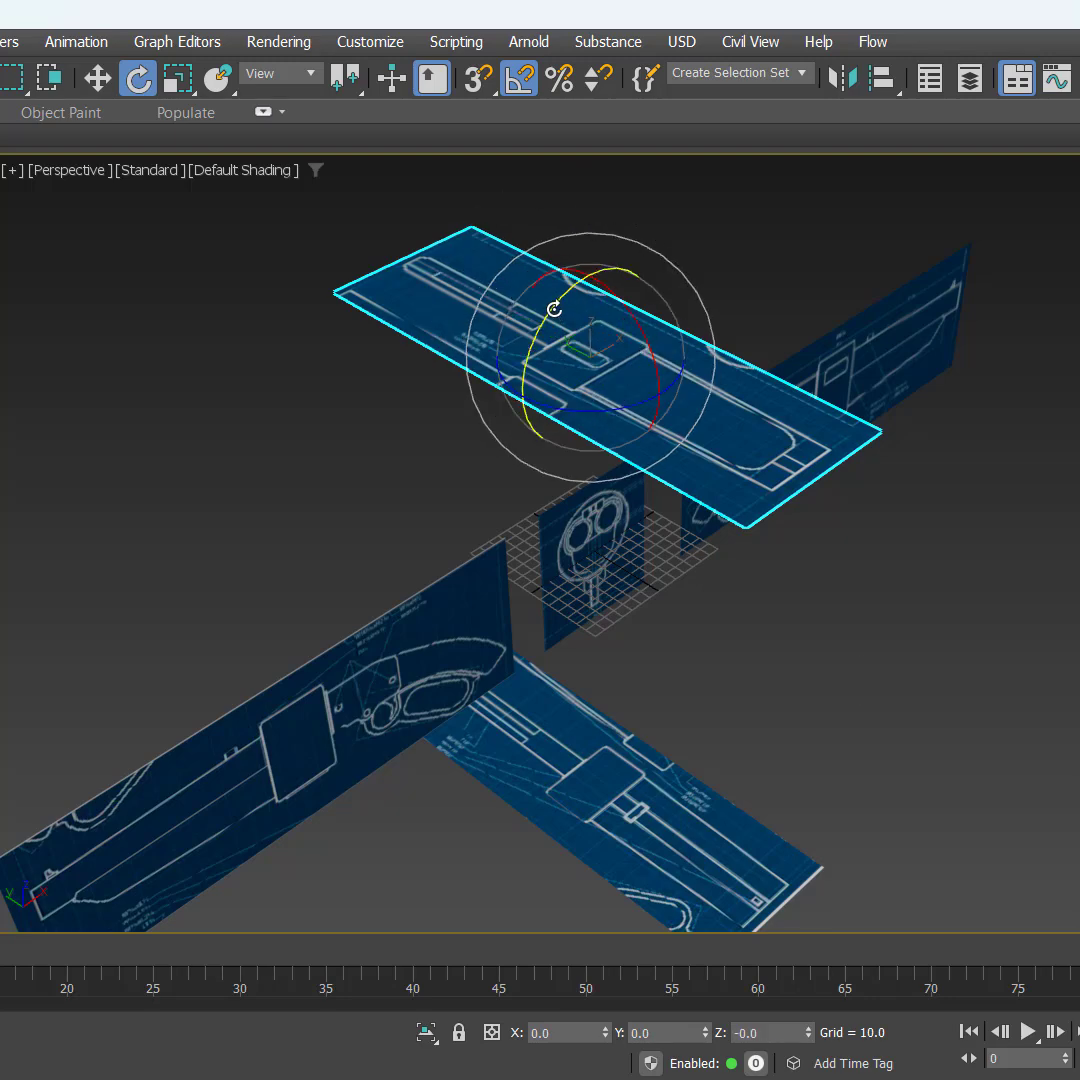
drag(555, 309, 484, 480)
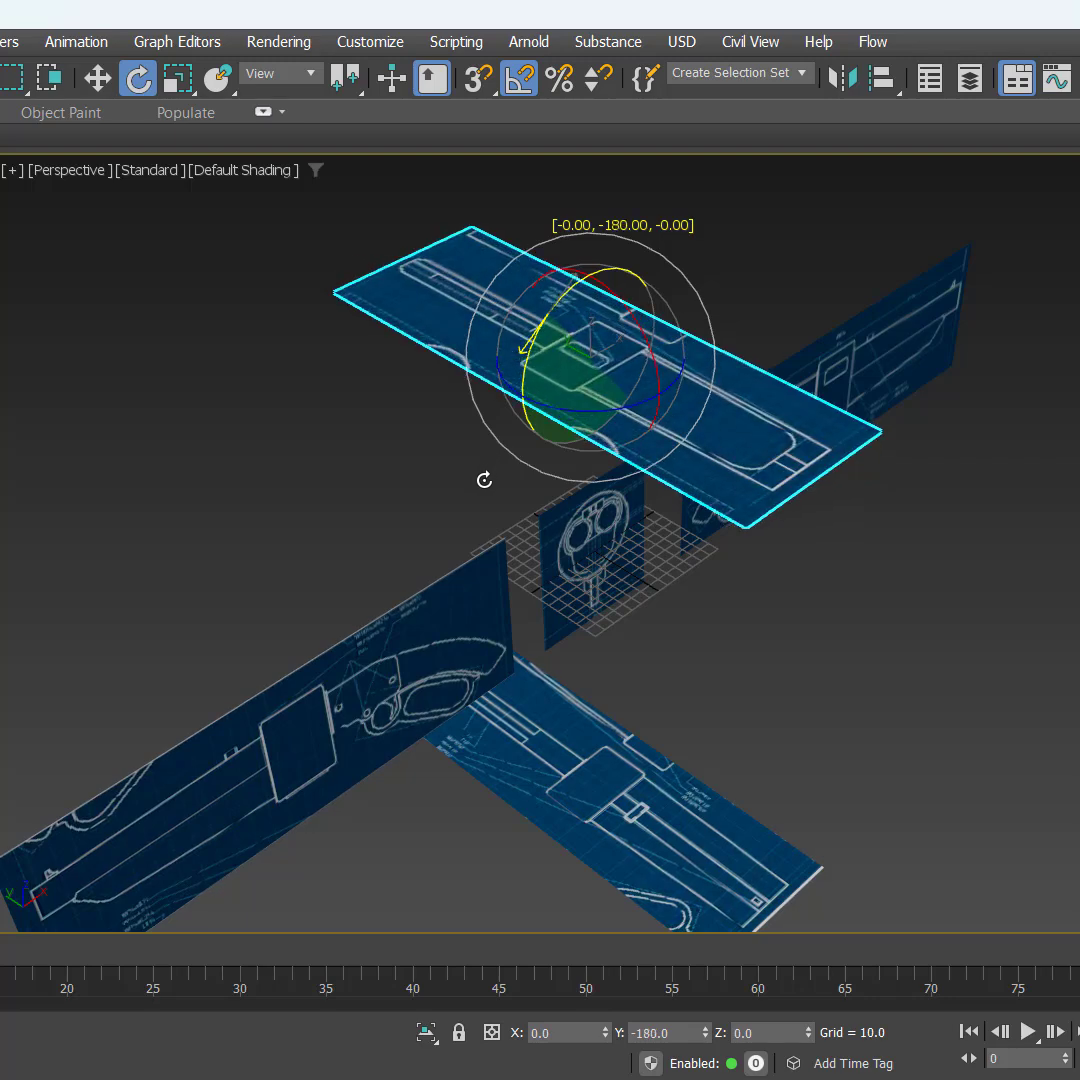
alt+middle_drag(484, 480, 798, 564)
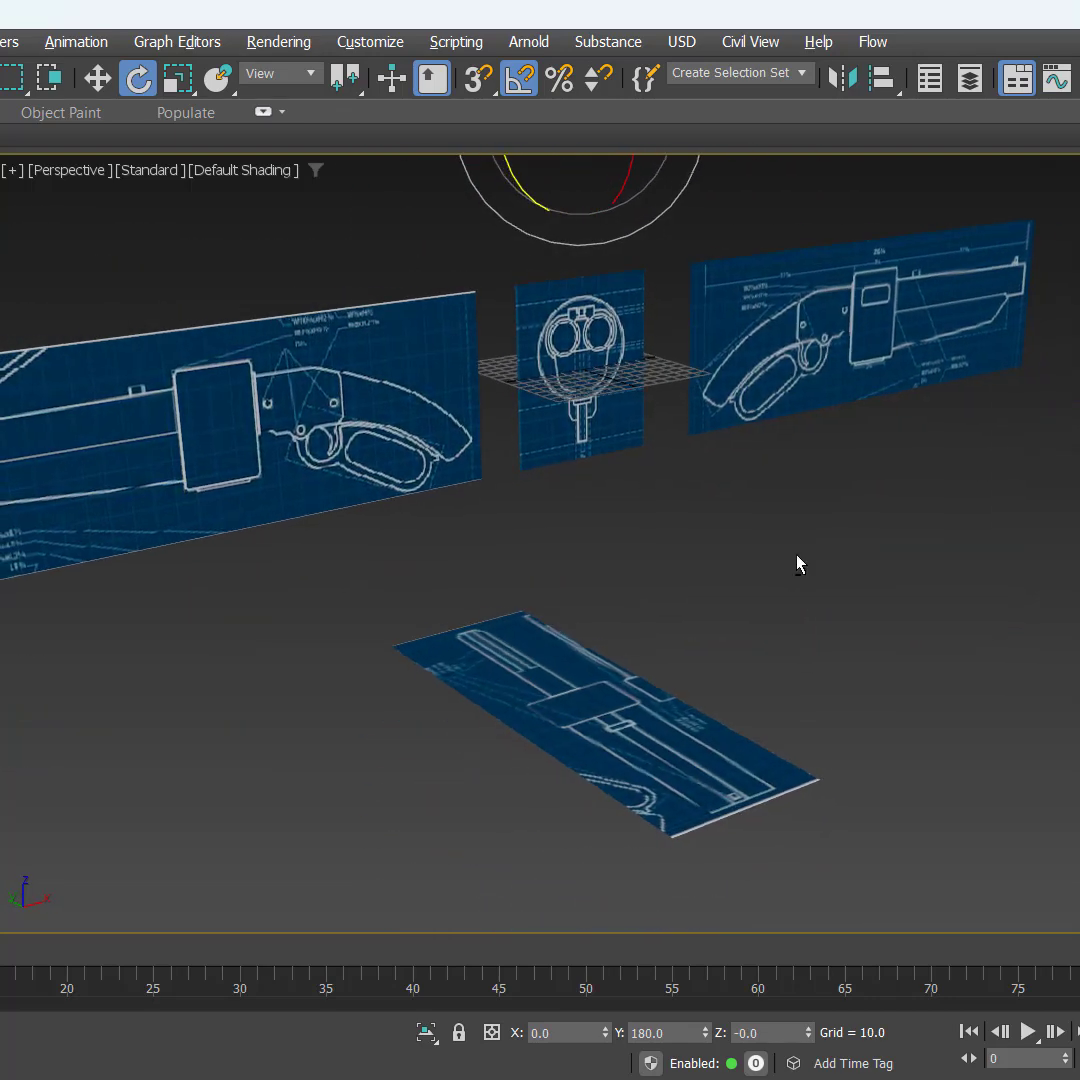
Step: Rotate the two side-view planes 90 degrees about Z in opposite directions so both gun barrels point toward negative Y
click(868, 385)
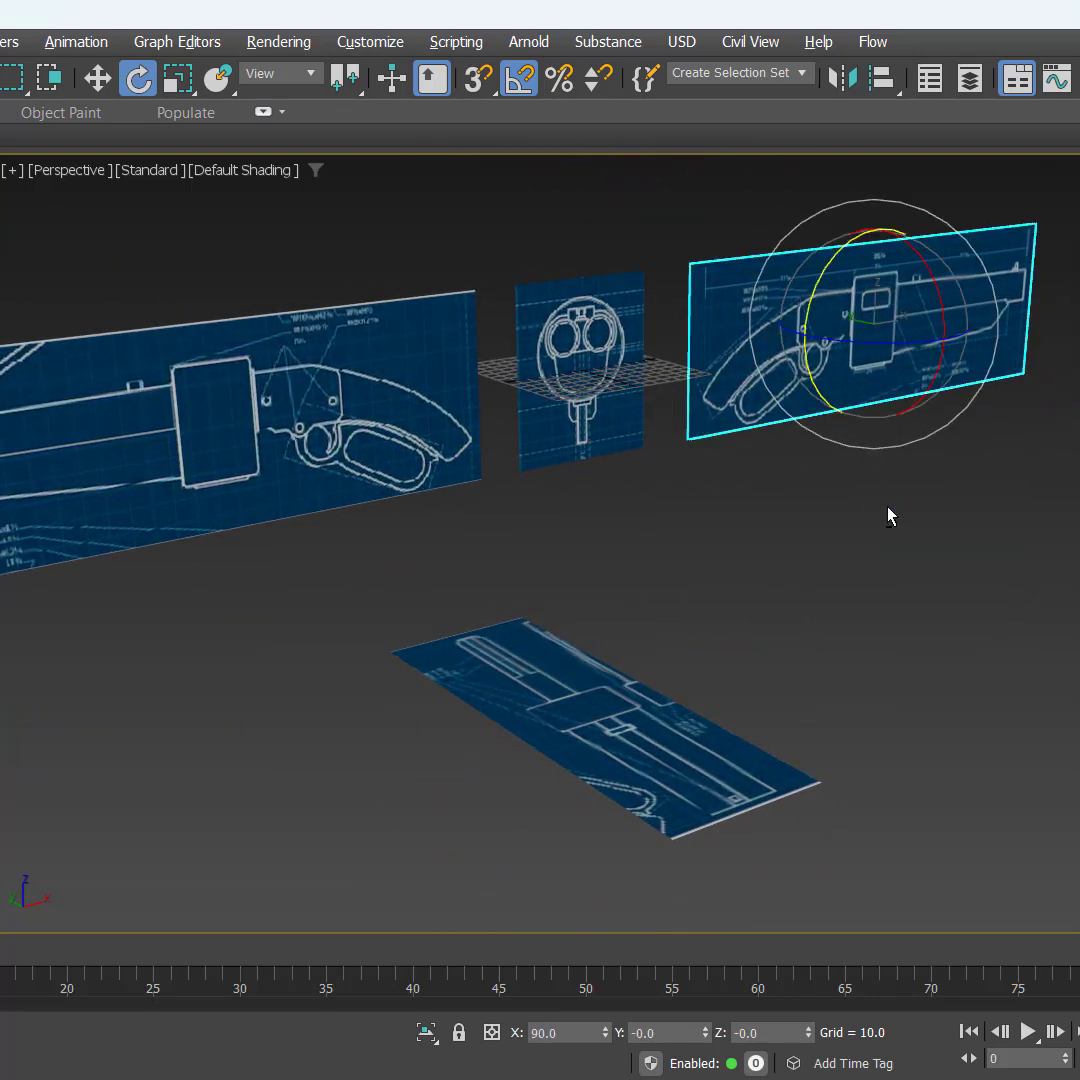
alt+middle_drag(887, 508, 936, 500)
drag(903, 338, 813, 343)
click(240, 315)
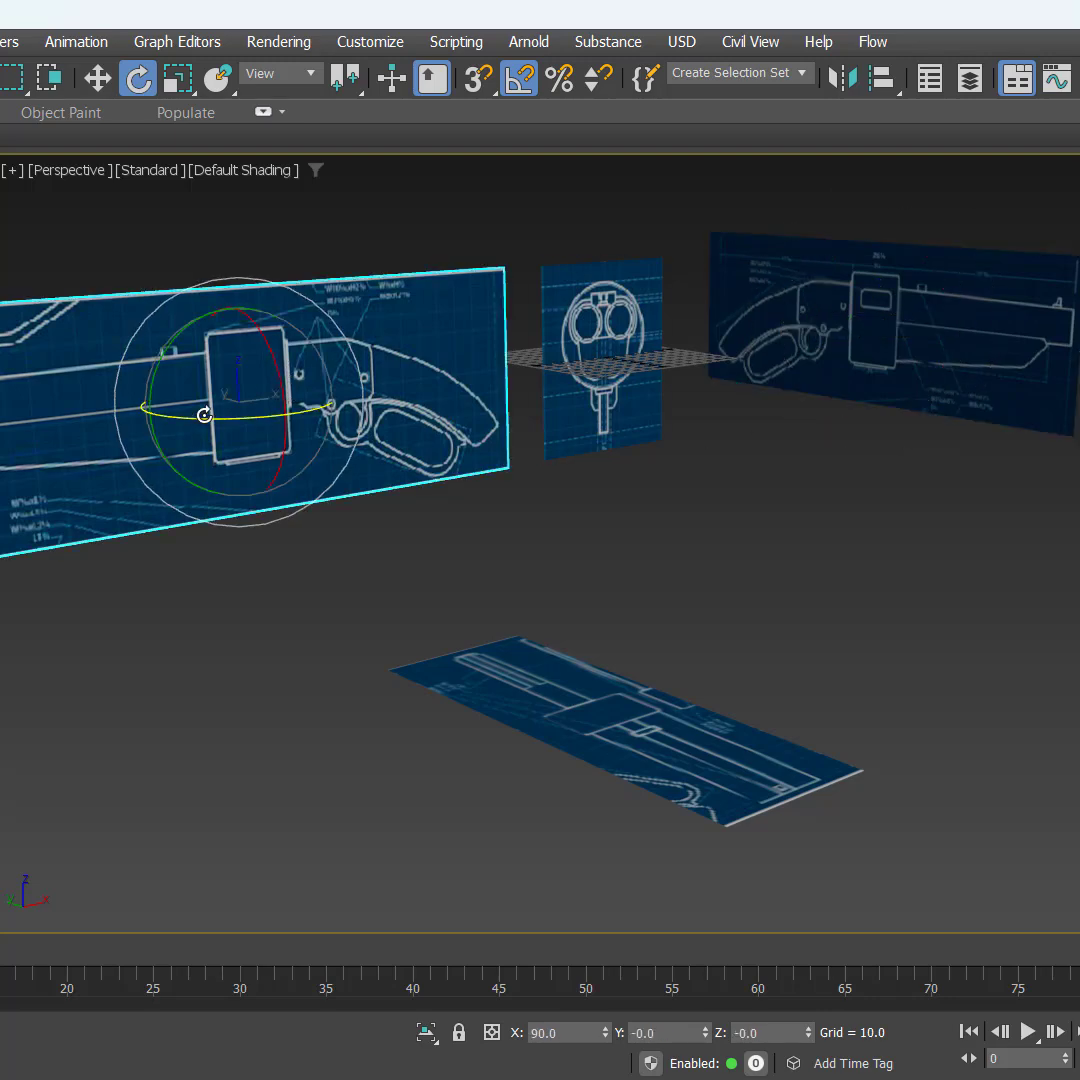
drag(204, 414, 294, 427)
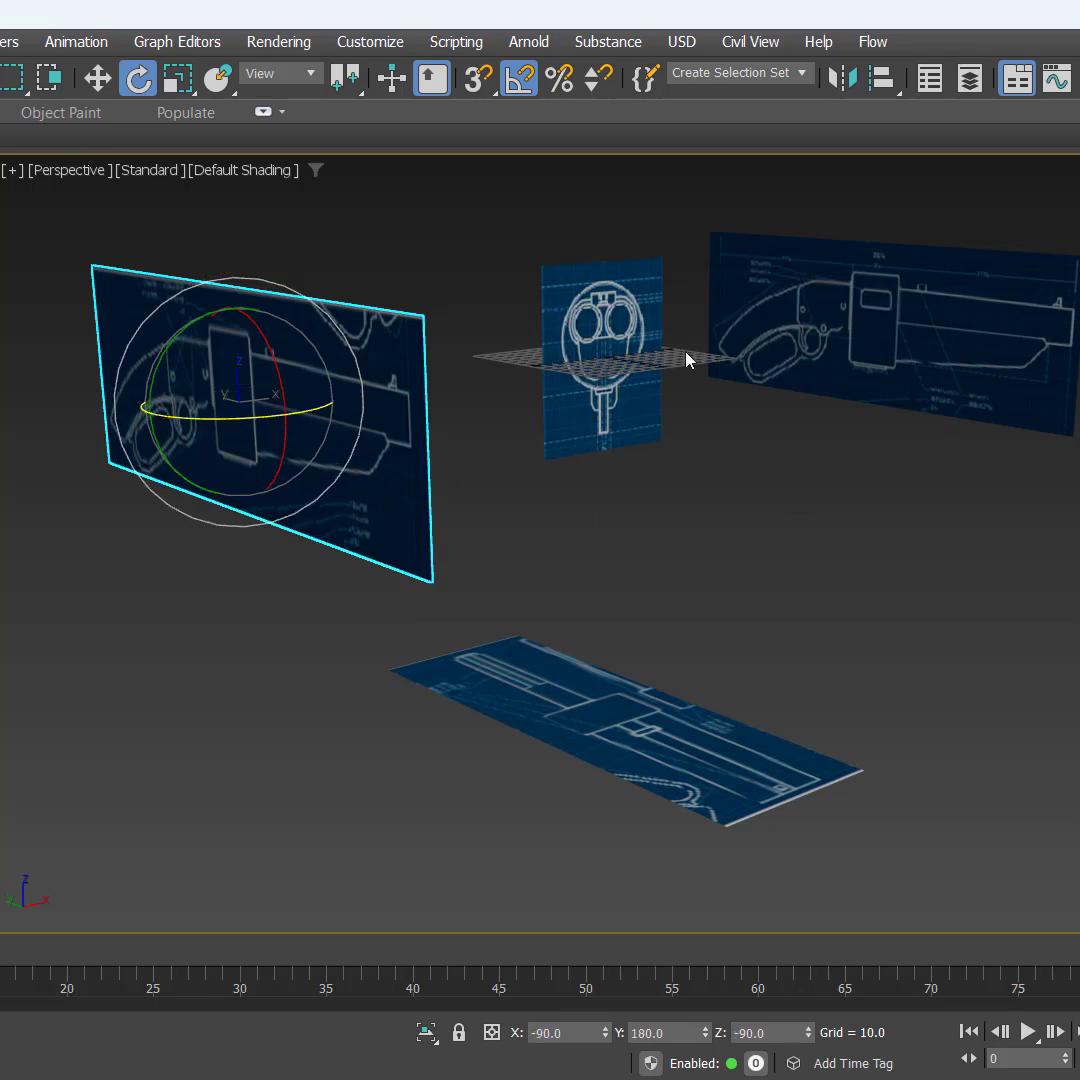
Step: Move the grip-end view plane from the origin along negative Y to about Y -335
click(650, 330)
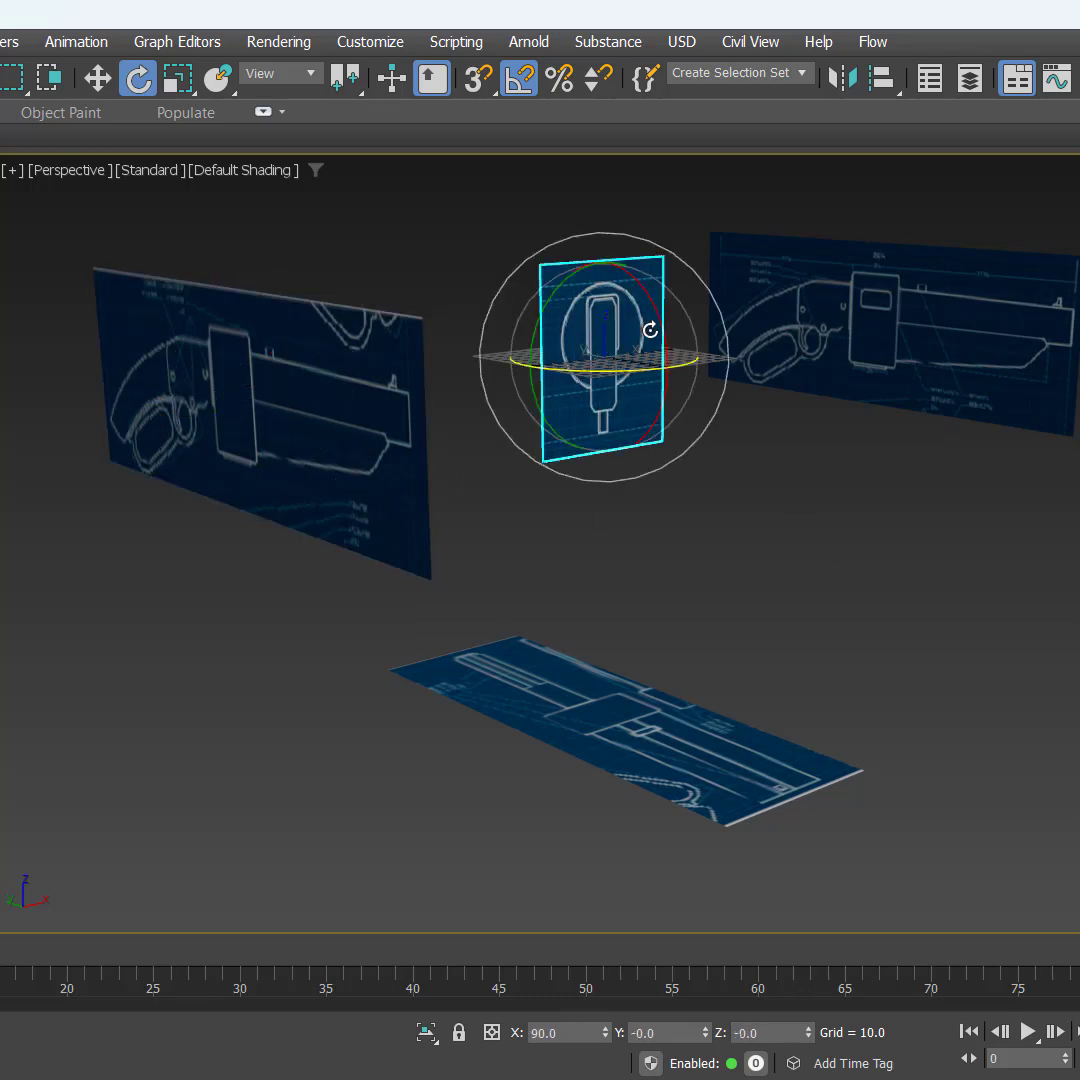
key(w)
mouse_move(561, 349)
shift+mouse_down()
mouse_move(660, 345)
mouse_move(798, 366)
mouse_move(890, 345)
shift+mouse_up()
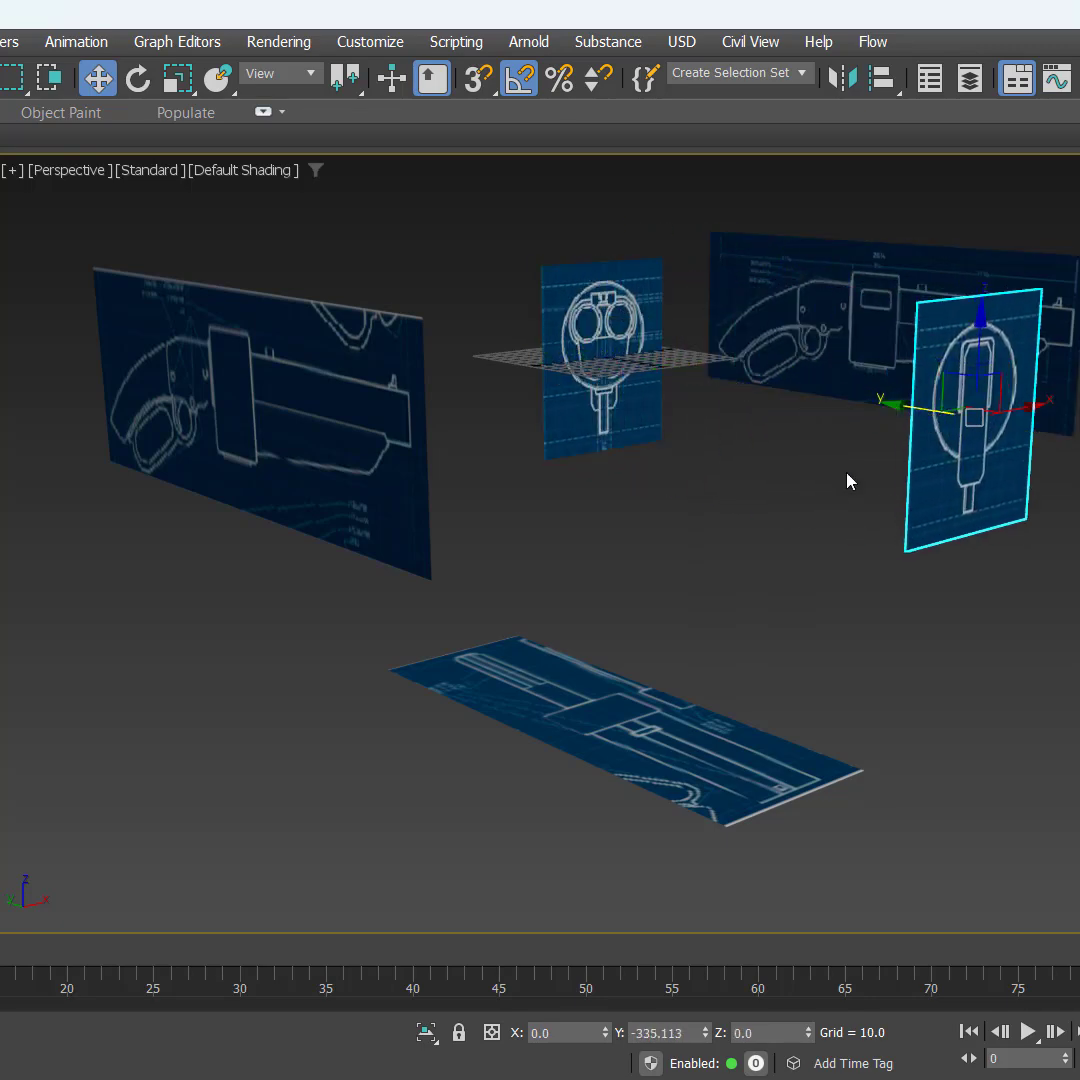
Step: Rotate the grip-end view plane 180 degrees about Z
alt+middle_drag(849, 482, 851, 553)
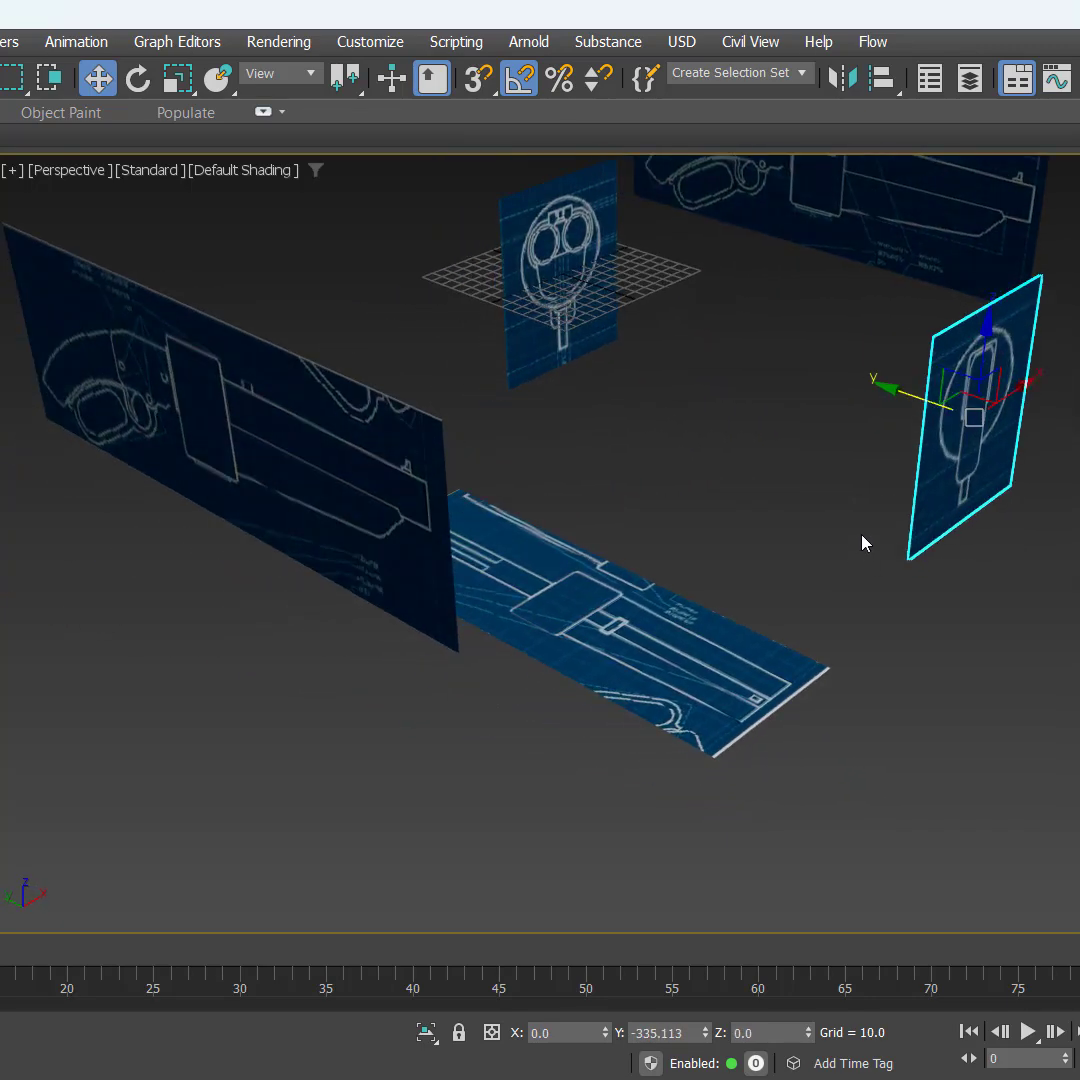
key(e)
drag(1013, 461, 812, 429)
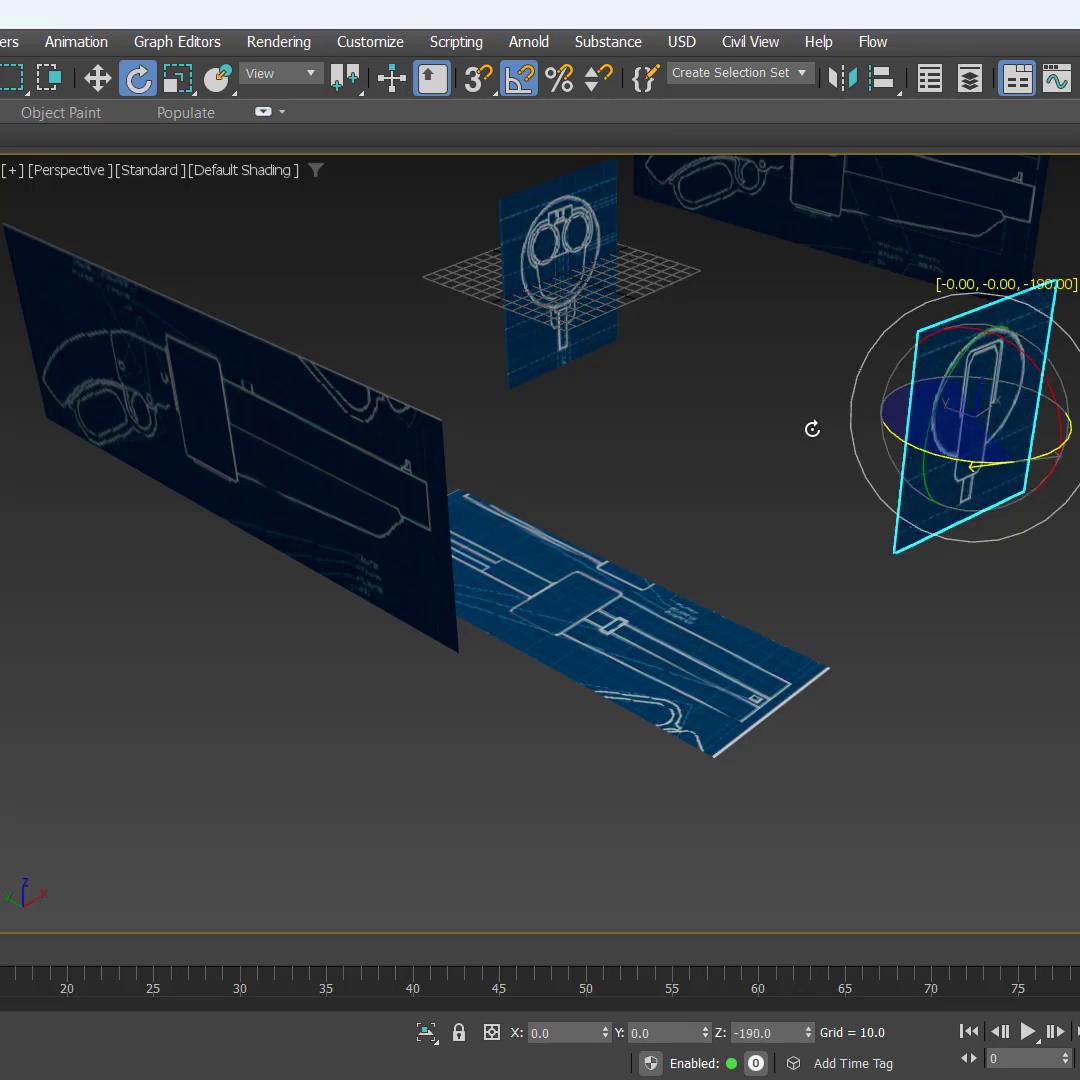
drag(812, 429, 825, 431)
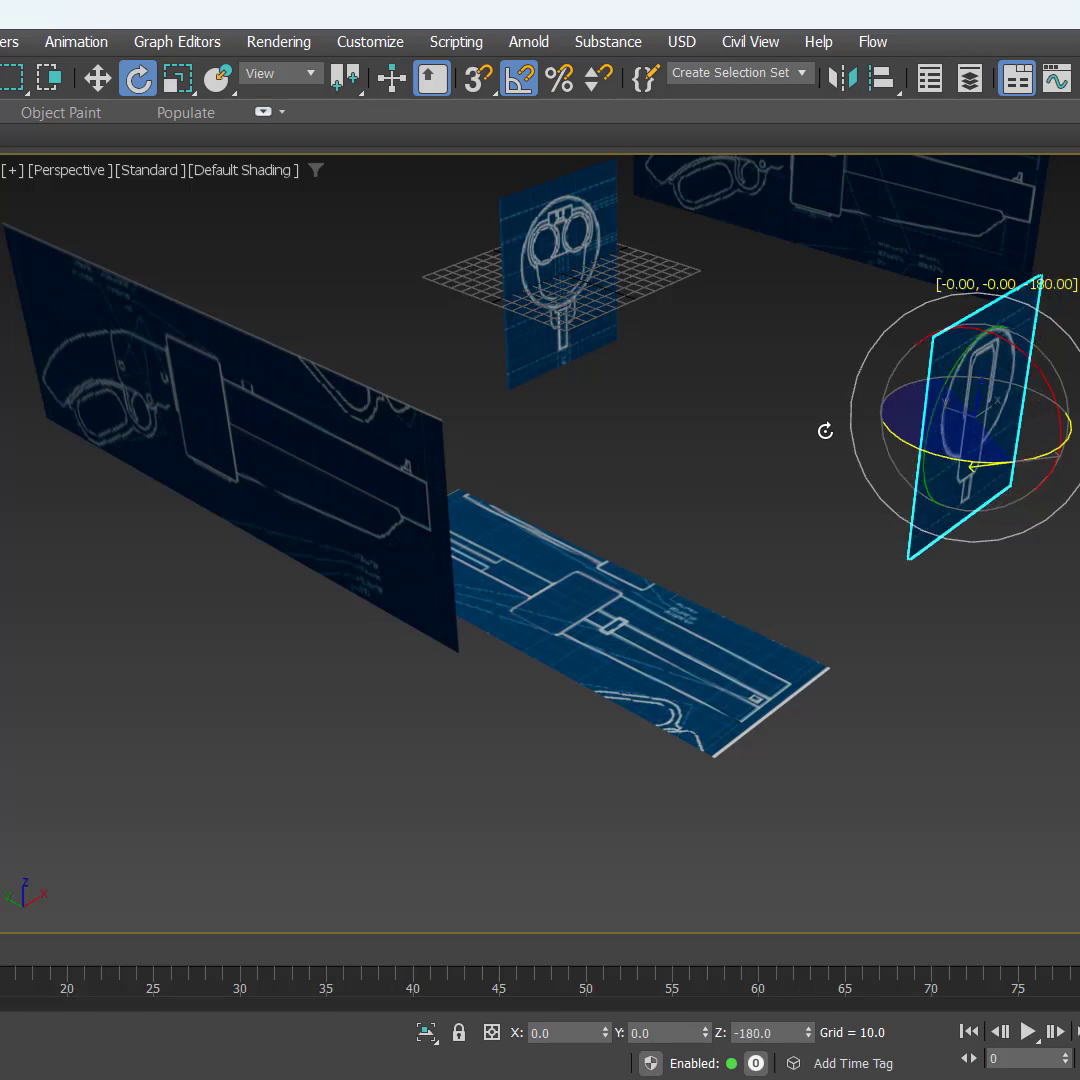
alt+middle_drag(825, 431, 700, 300)
Step: Move the muzzle-view plane with the two barrel openings along positive Y to about Y 309
click(639, 355)
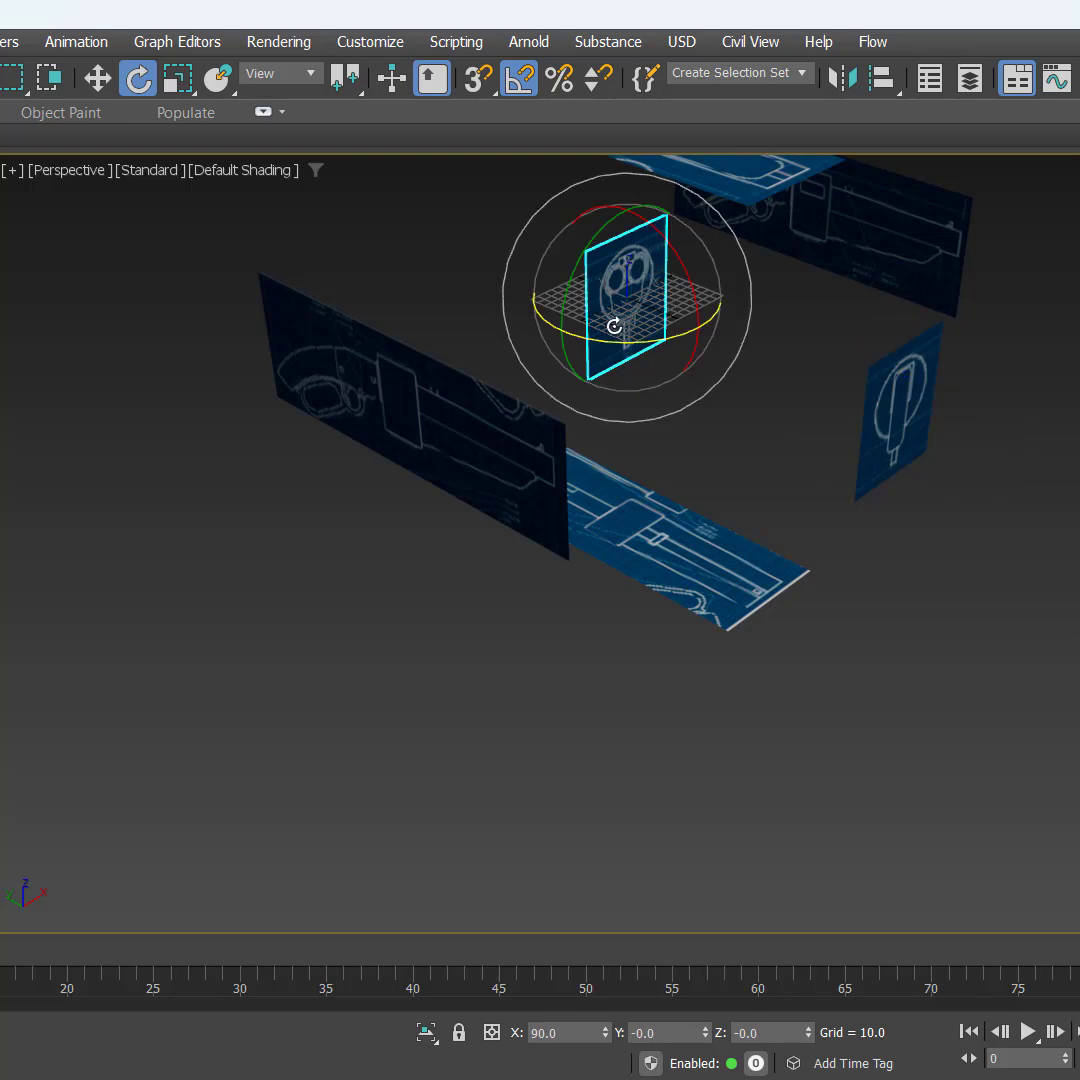
key(w)
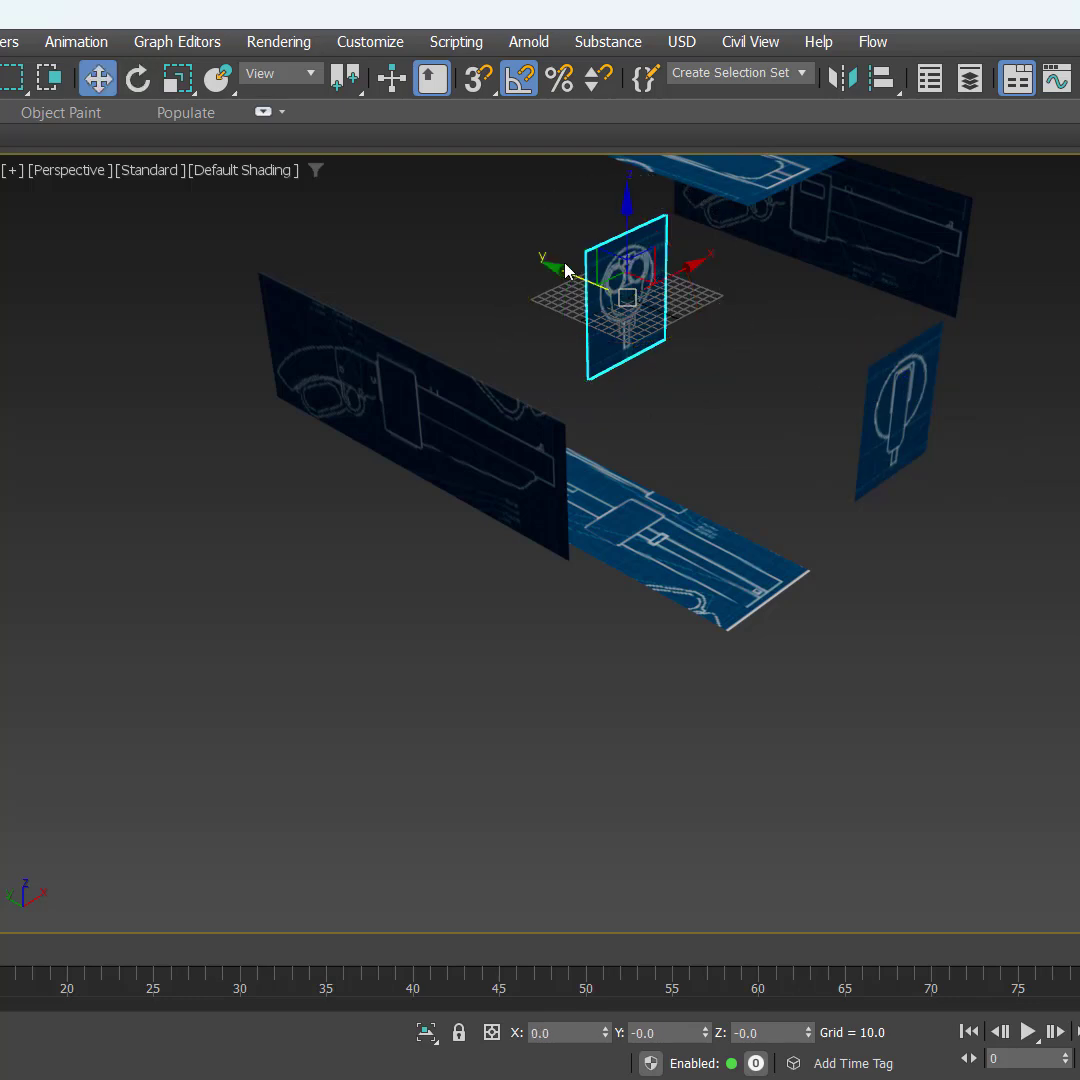
drag(565, 275, 366, 205)
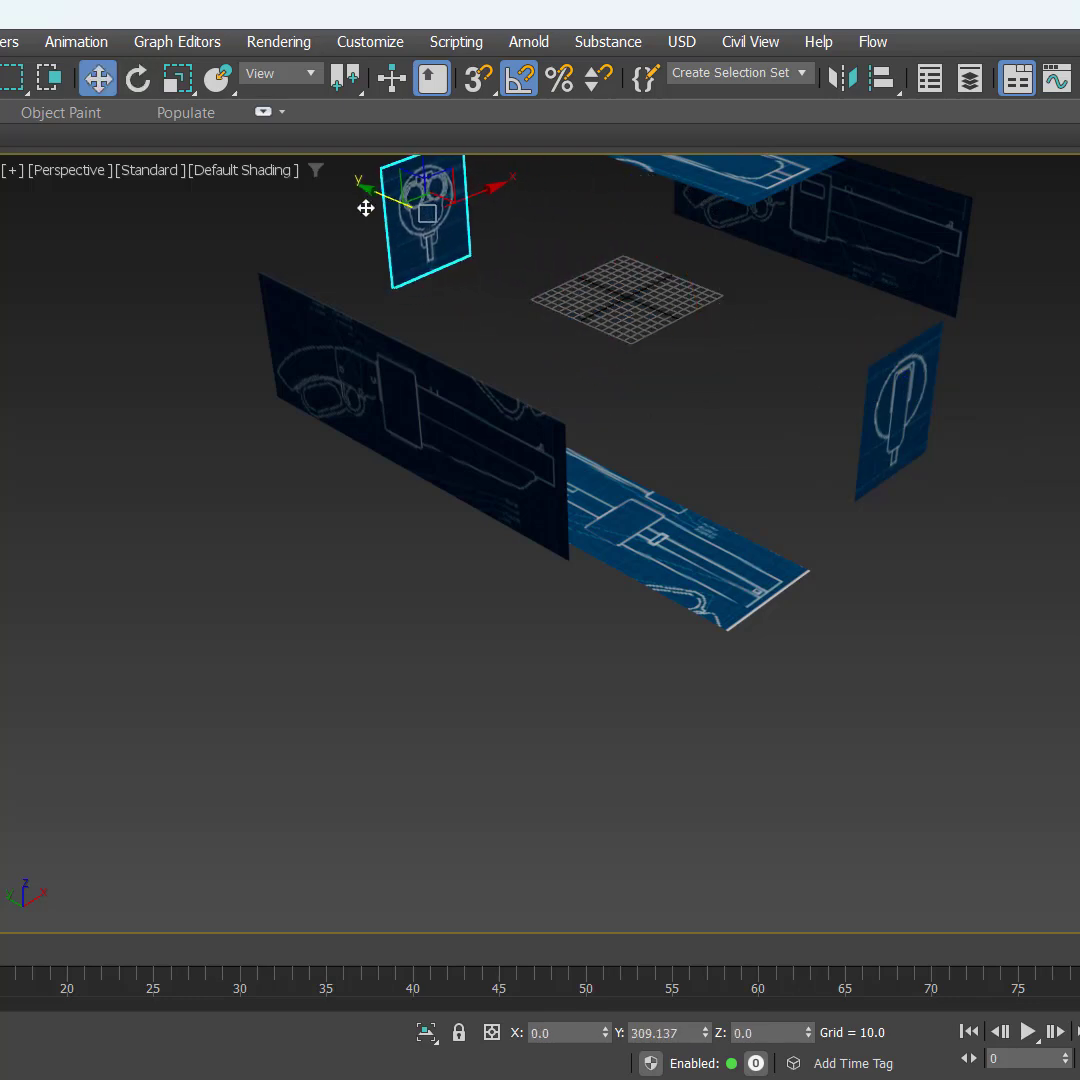
Step: Return to the four-view layout and frame all reference planes in the Top and Left views
right_click(680, 414)
key(alt+w)
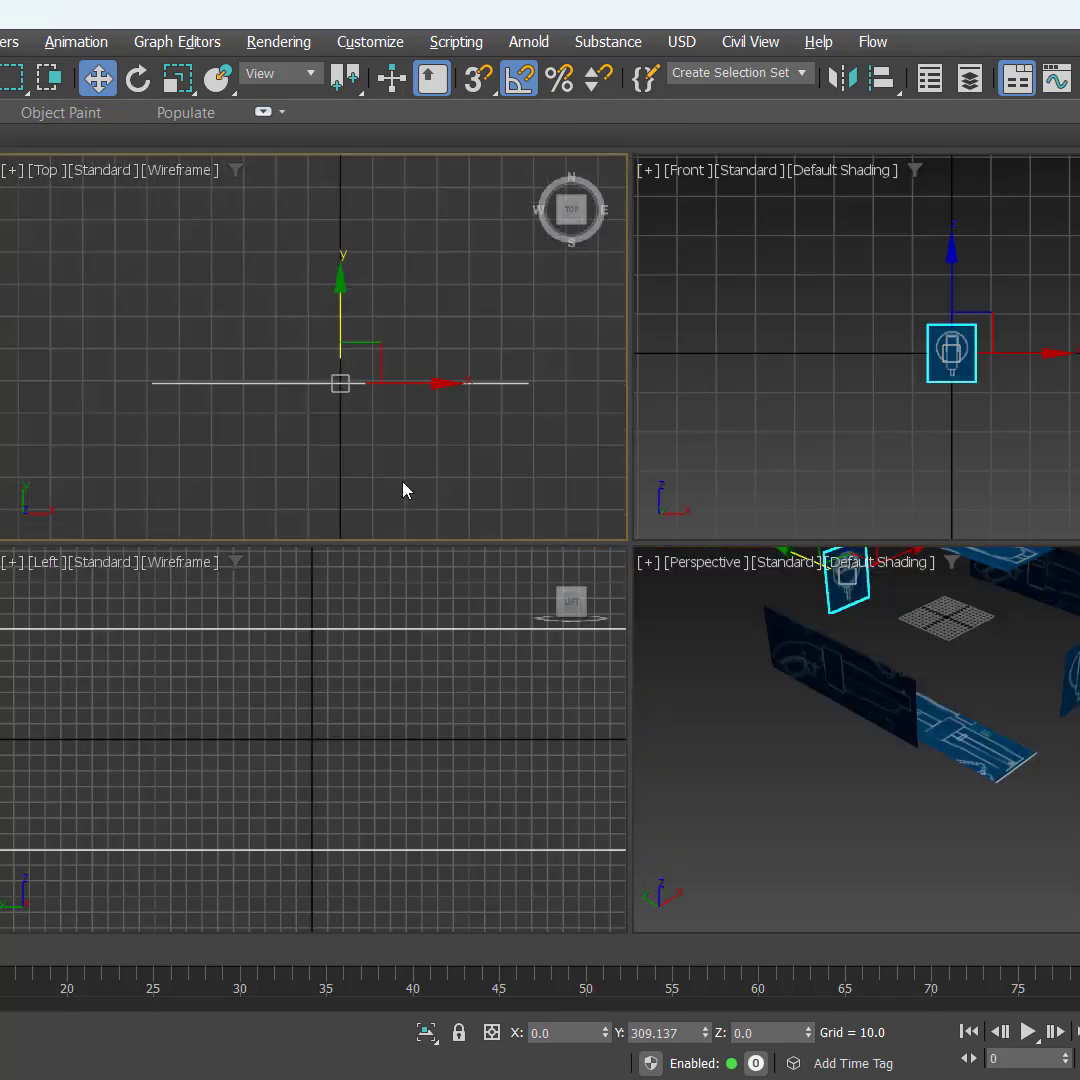
click(523, 386)
key(z)
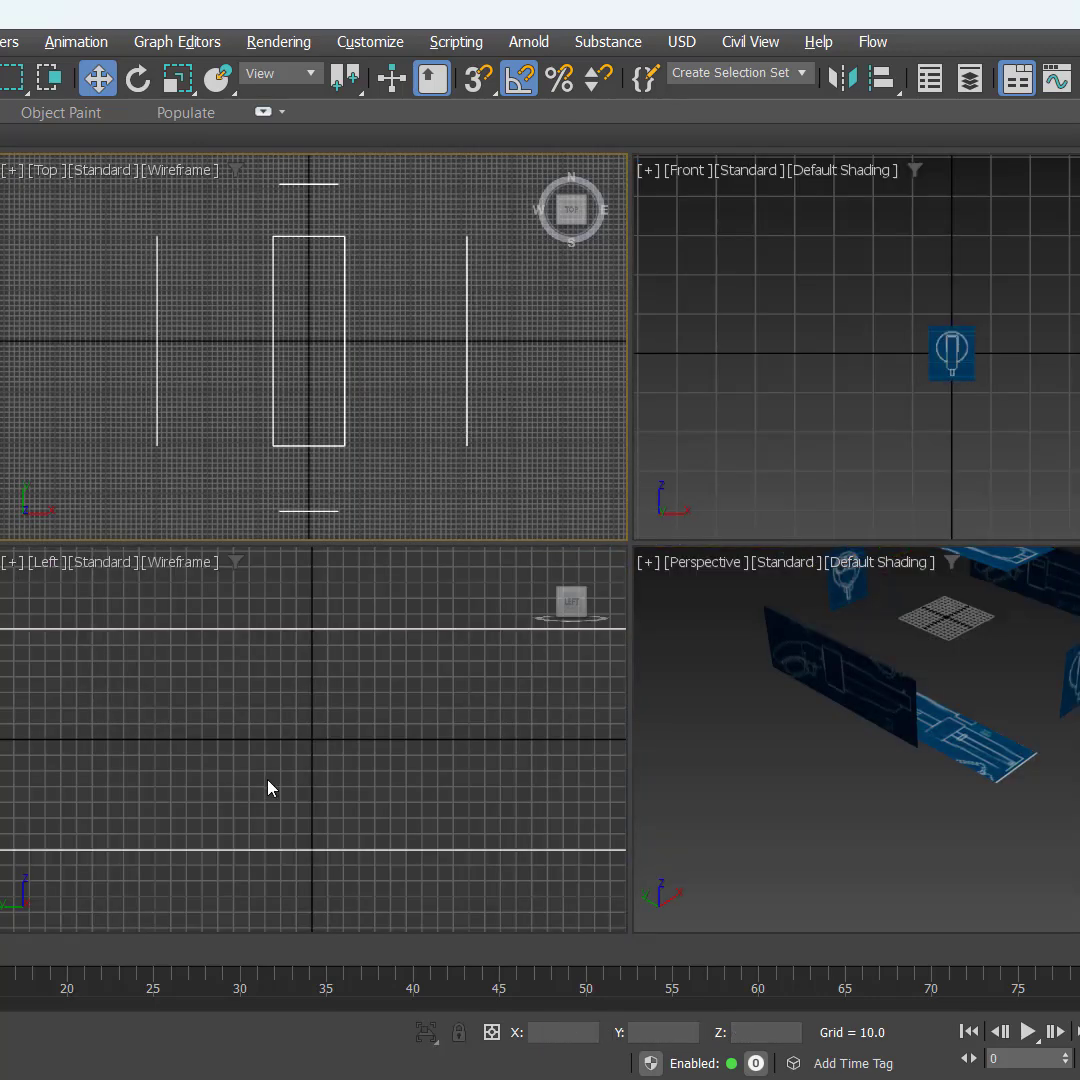
click(326, 778)
key(z)
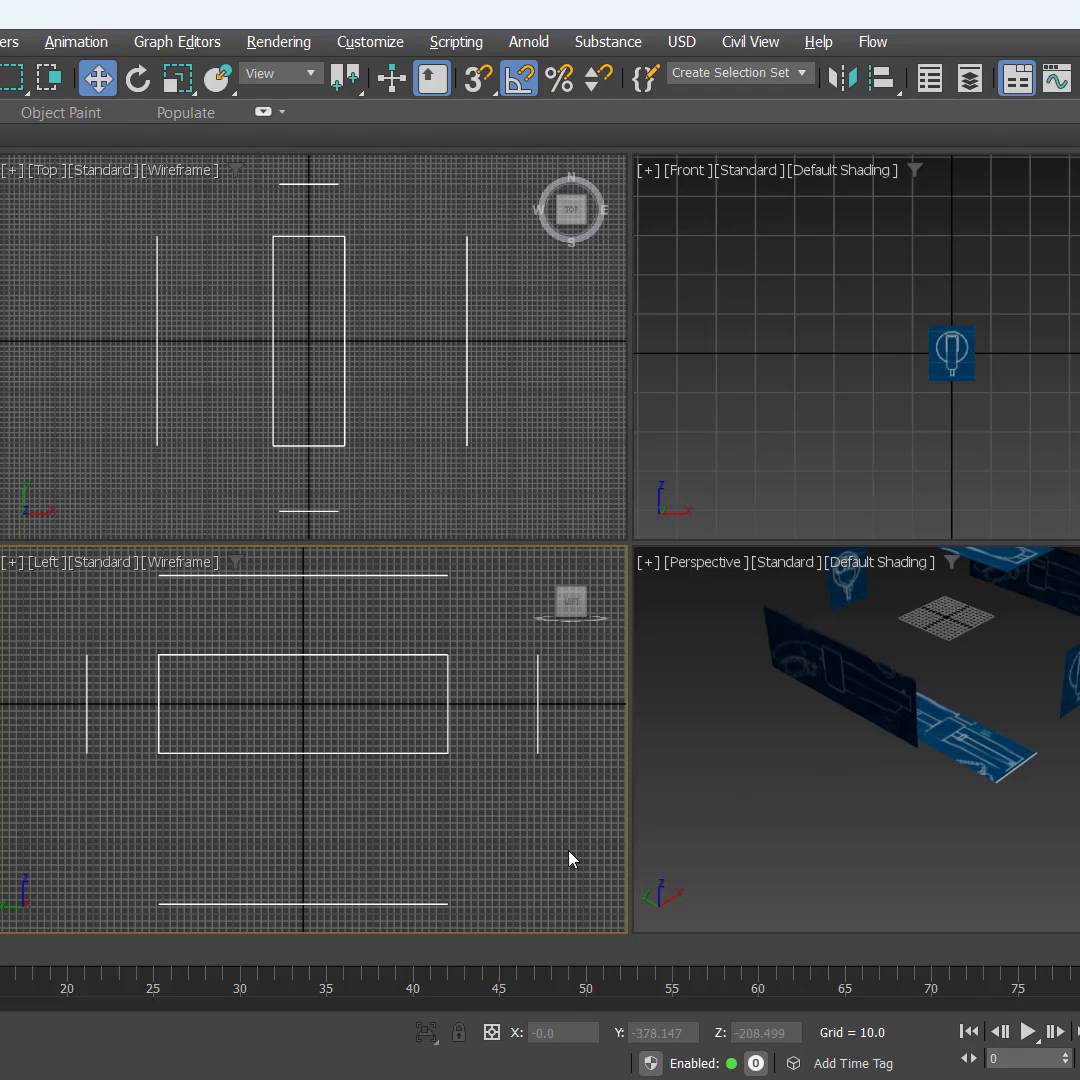
Step: Frame all reference planes in the maximized Perspective view and examine their arrangement around the origin
click(935, 759)
key(alt+w)
key(z)
alt+middle_drag(865, 714, 923, 851)
key(z)
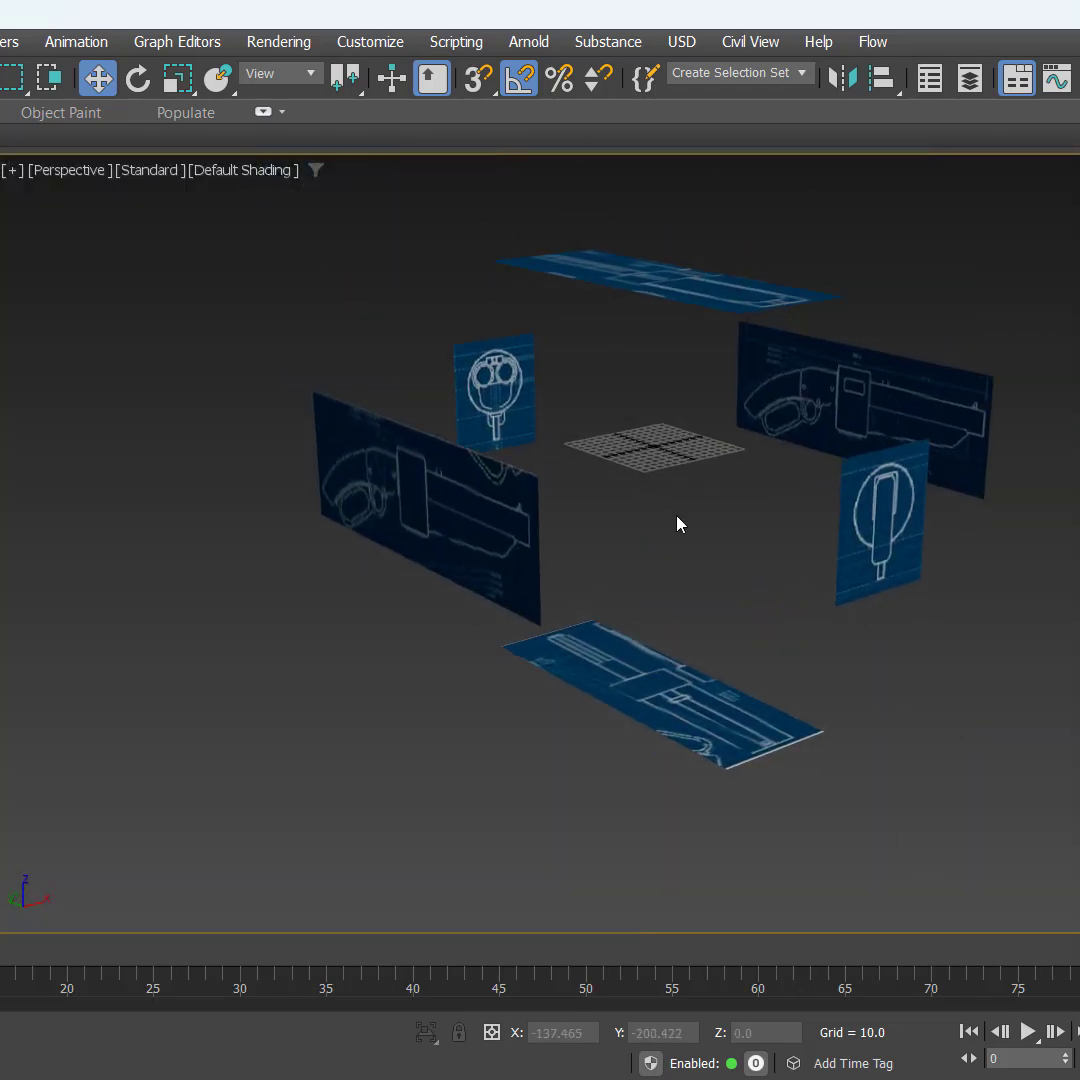
drag(730, 615, 652, 726)
drag(655, 604, 665, 551)
click(677, 470)
alt+middle_drag(677, 470, 636, 559)
Step: Freeze all six reference planes with Backface Cull on and Show Frozen in Gray off in their object properties
drag(108, 268, 1062, 874)
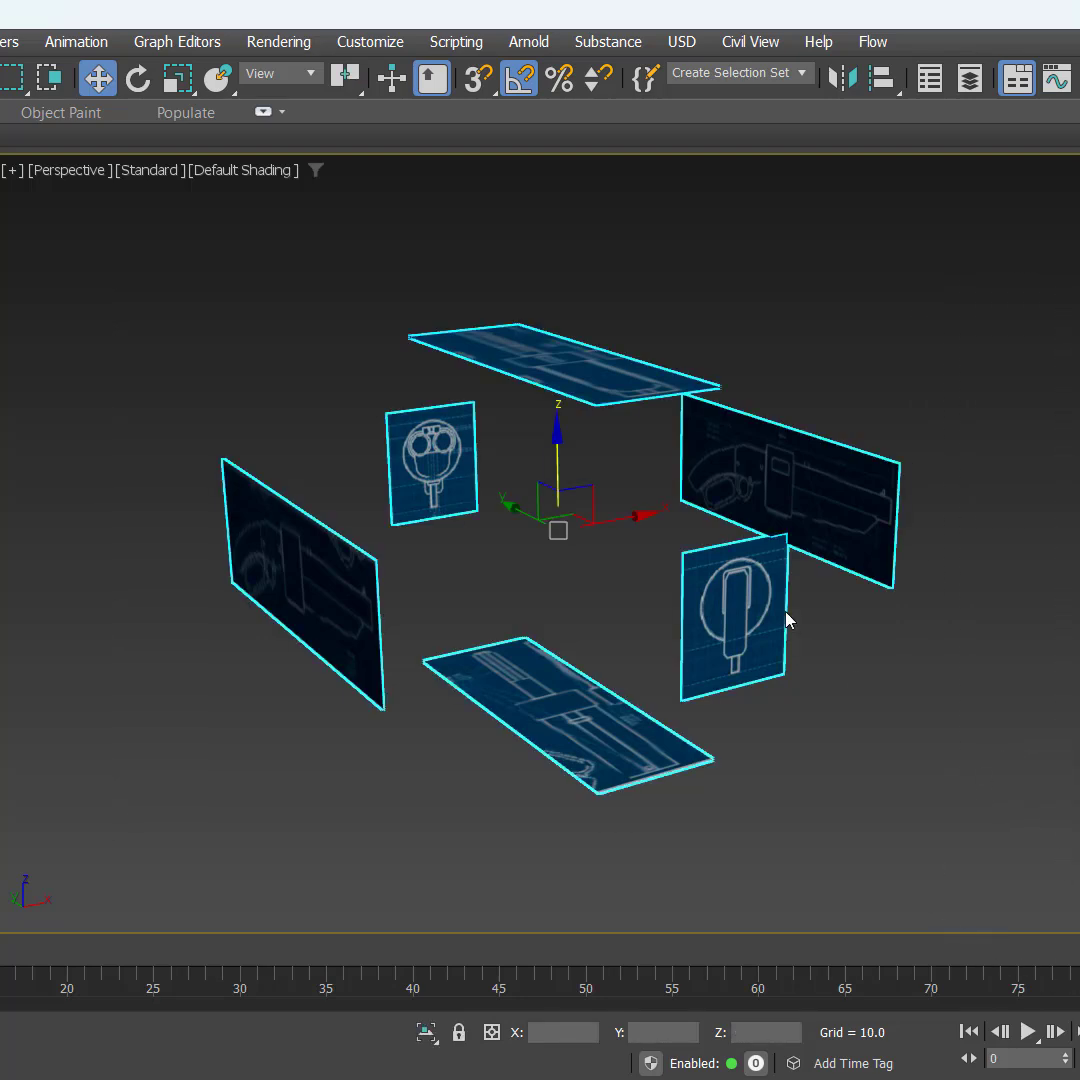
right_click(613, 470)
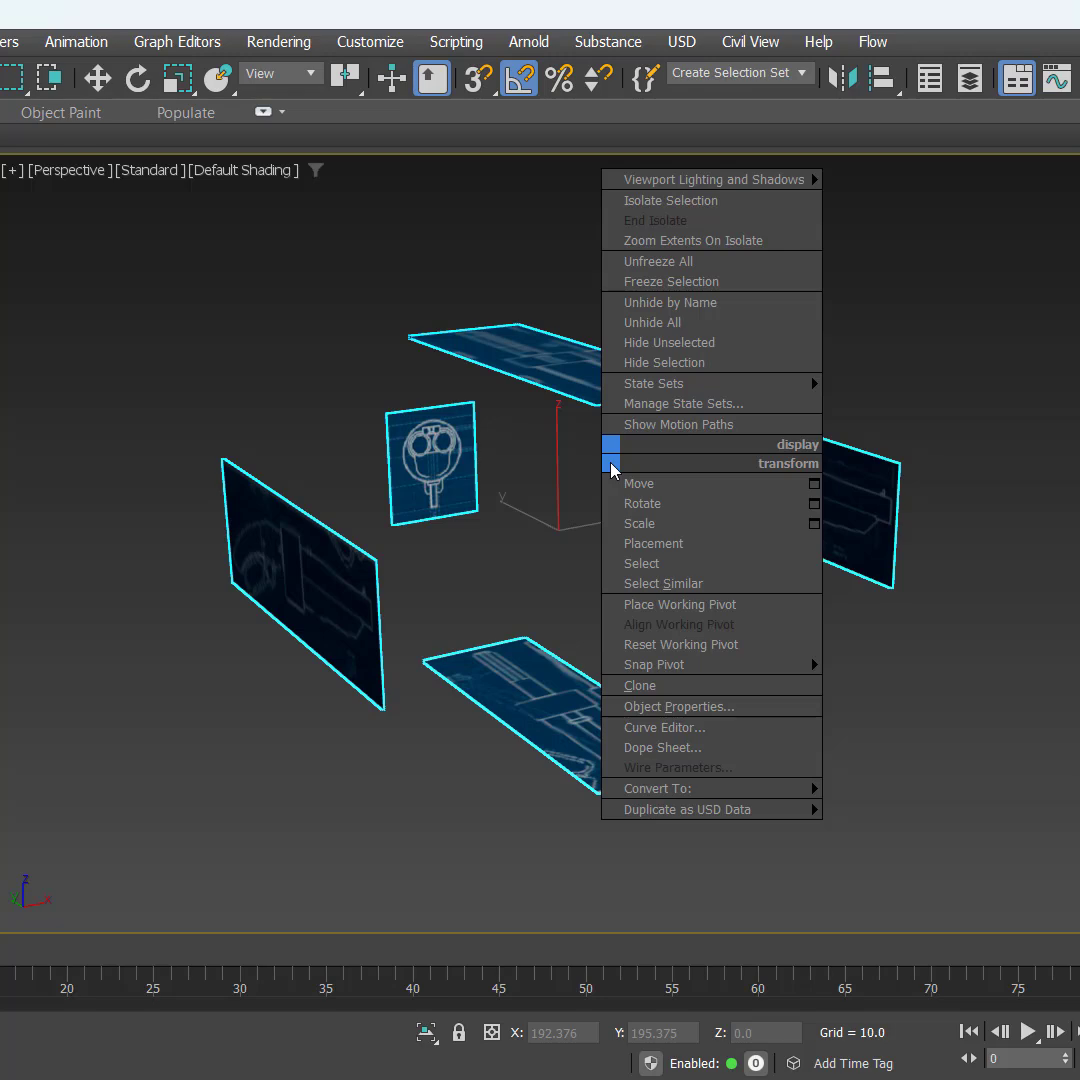
click(680, 706)
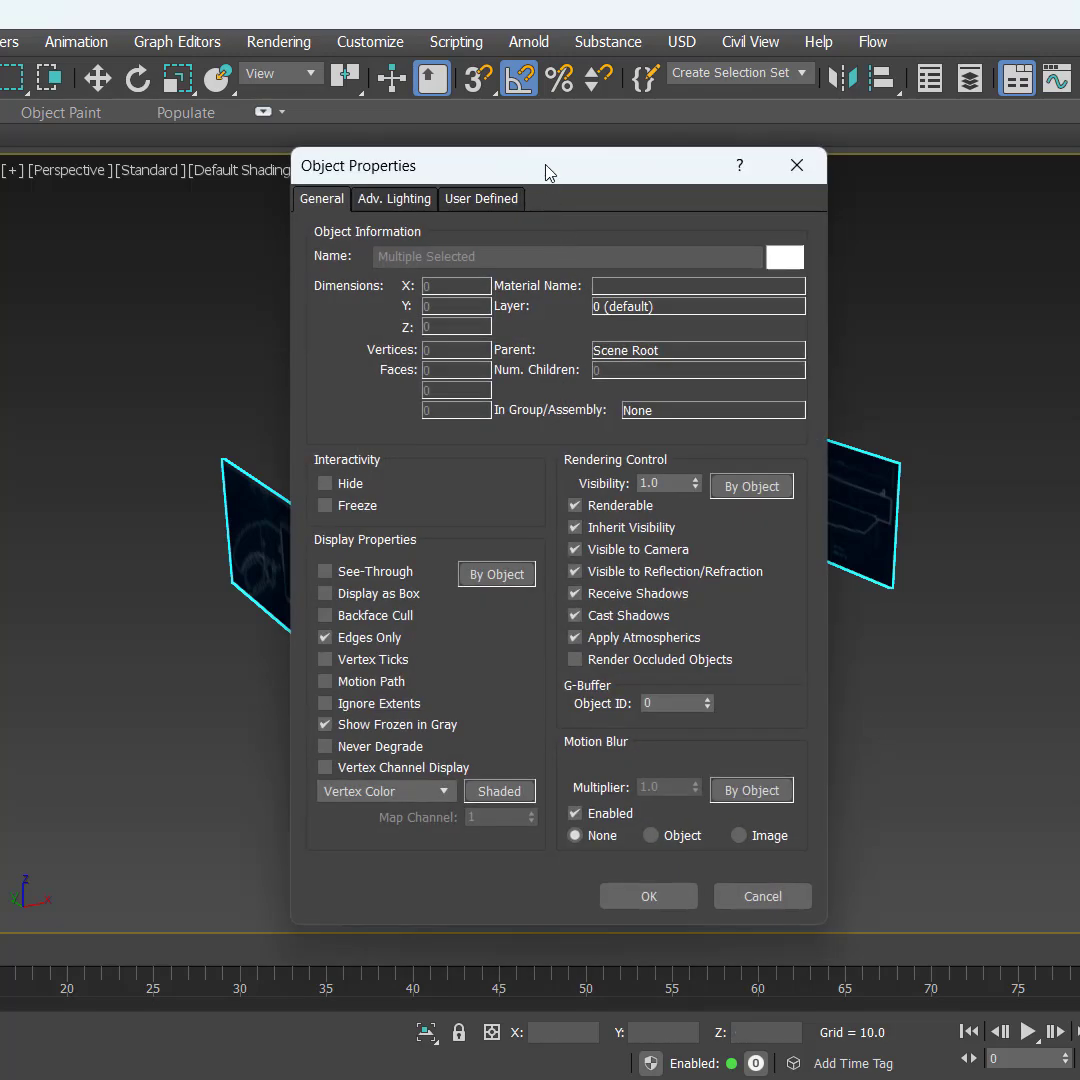
drag(545, 172, 1042, 233)
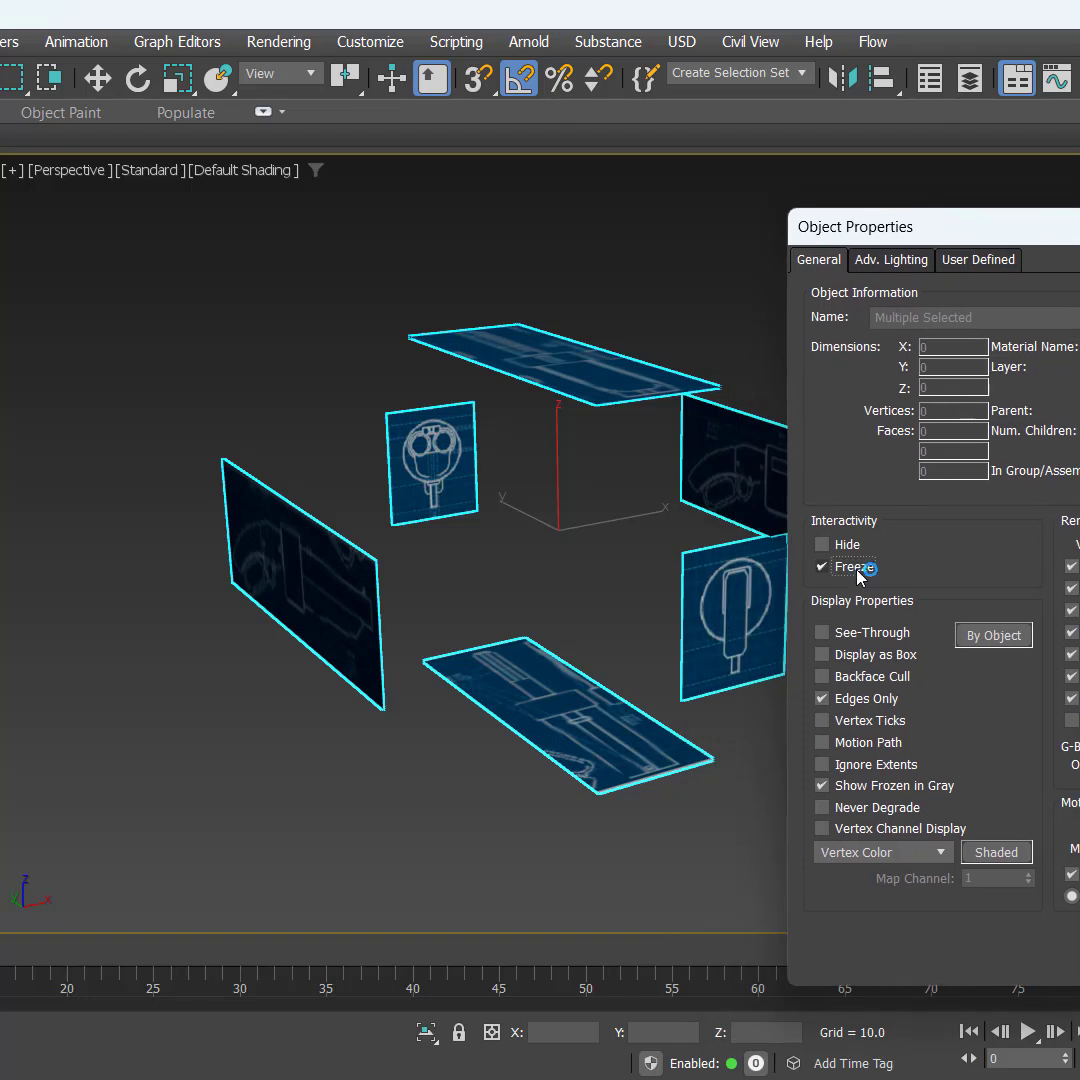
key(ctrl)
key(ctrl)
click(870, 680)
key(ctrl)
key(Return)
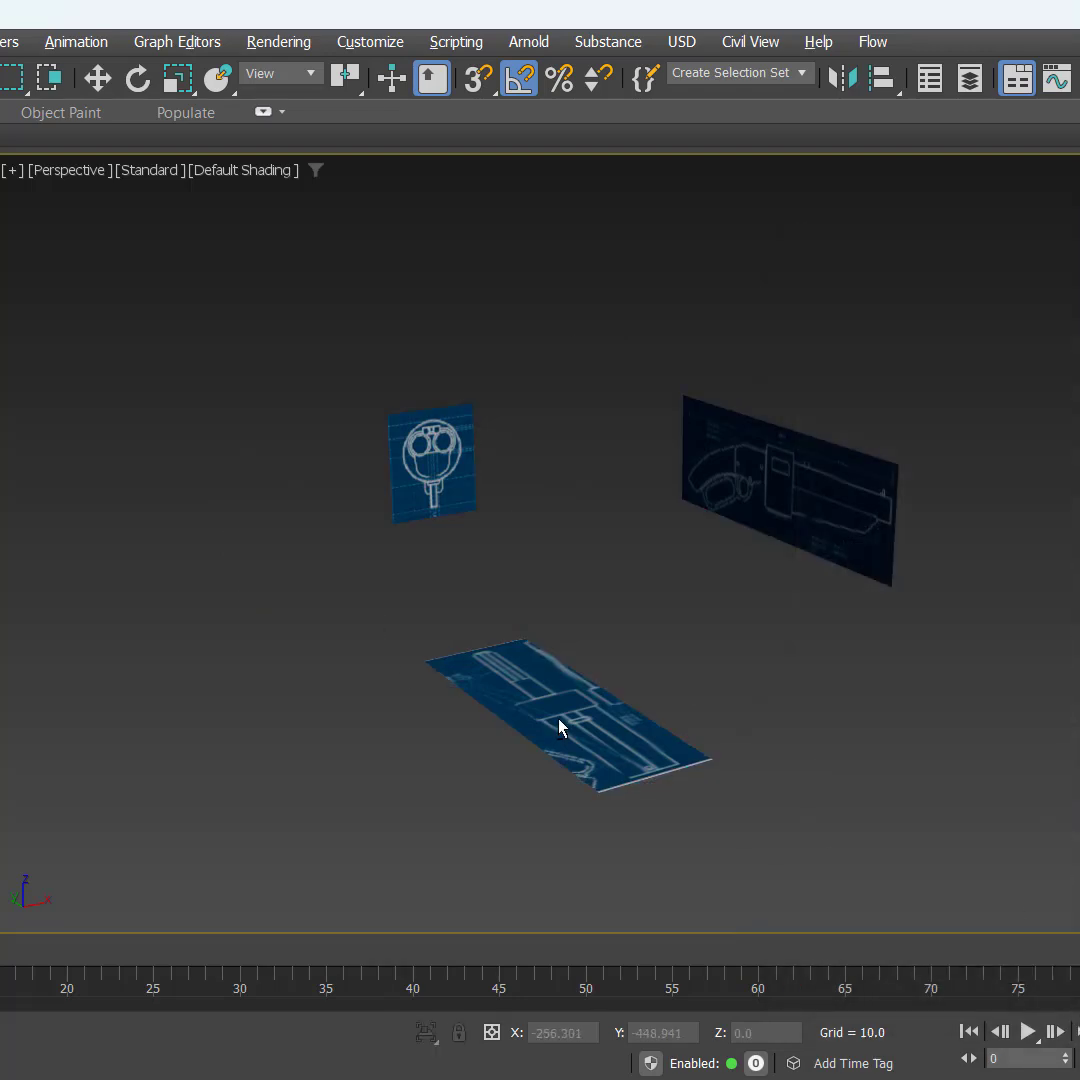
Step: Display the Left view with shaded edged faces, maximize it and hide its grid
alt+middle_drag(559, 727, 947, 665)
scroll(590, 633, up, 4)
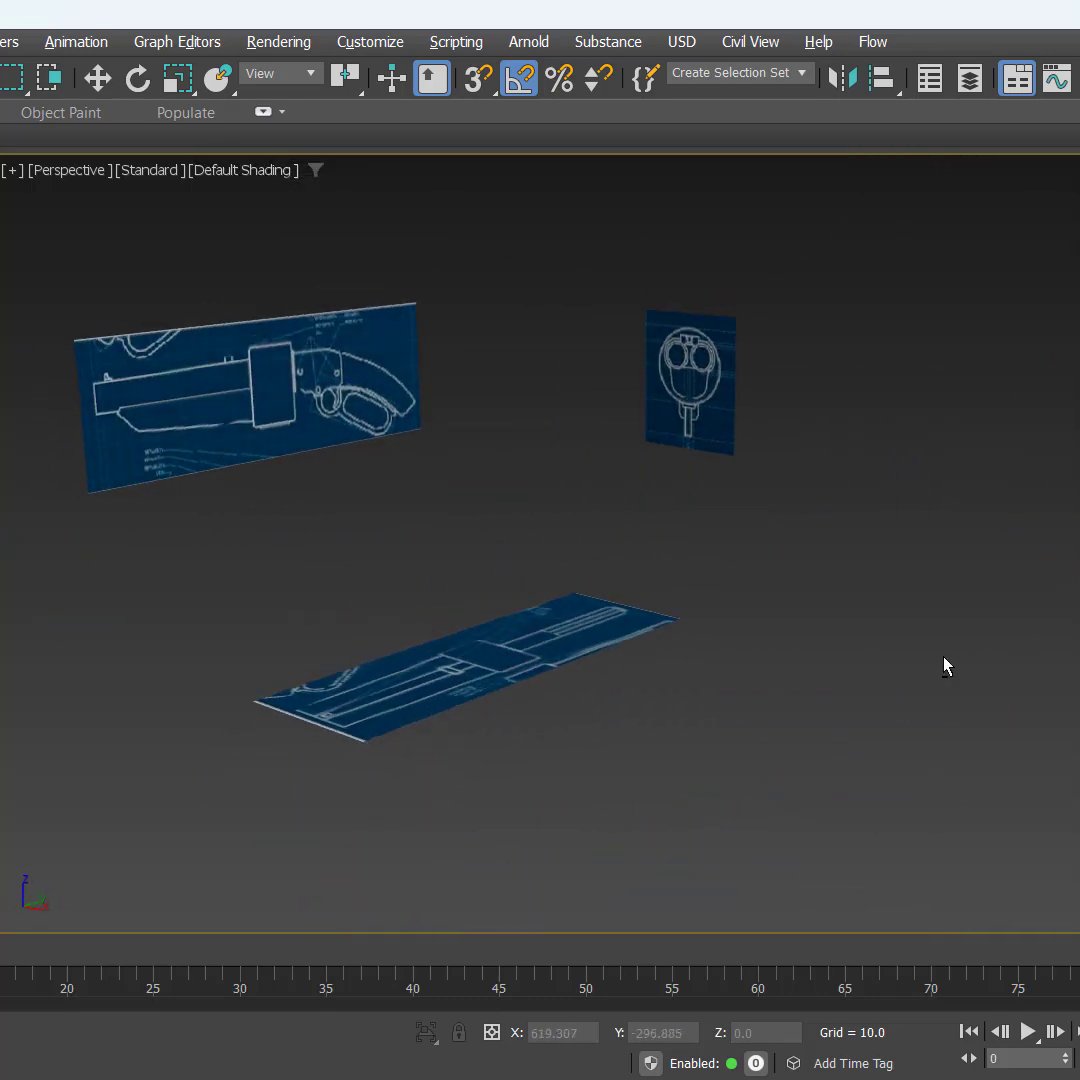
key(alt+w)
click(466, 680)
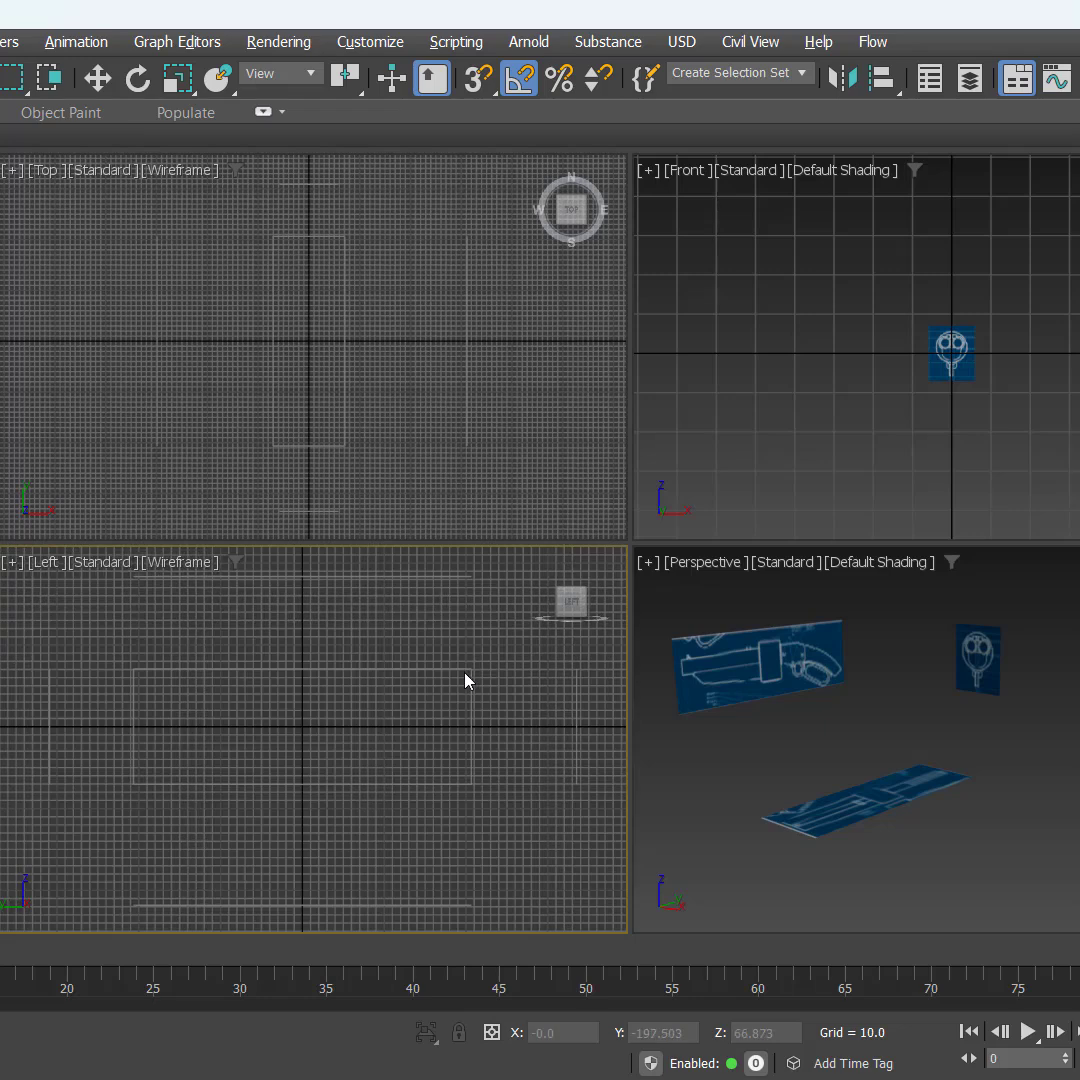
key(F4)
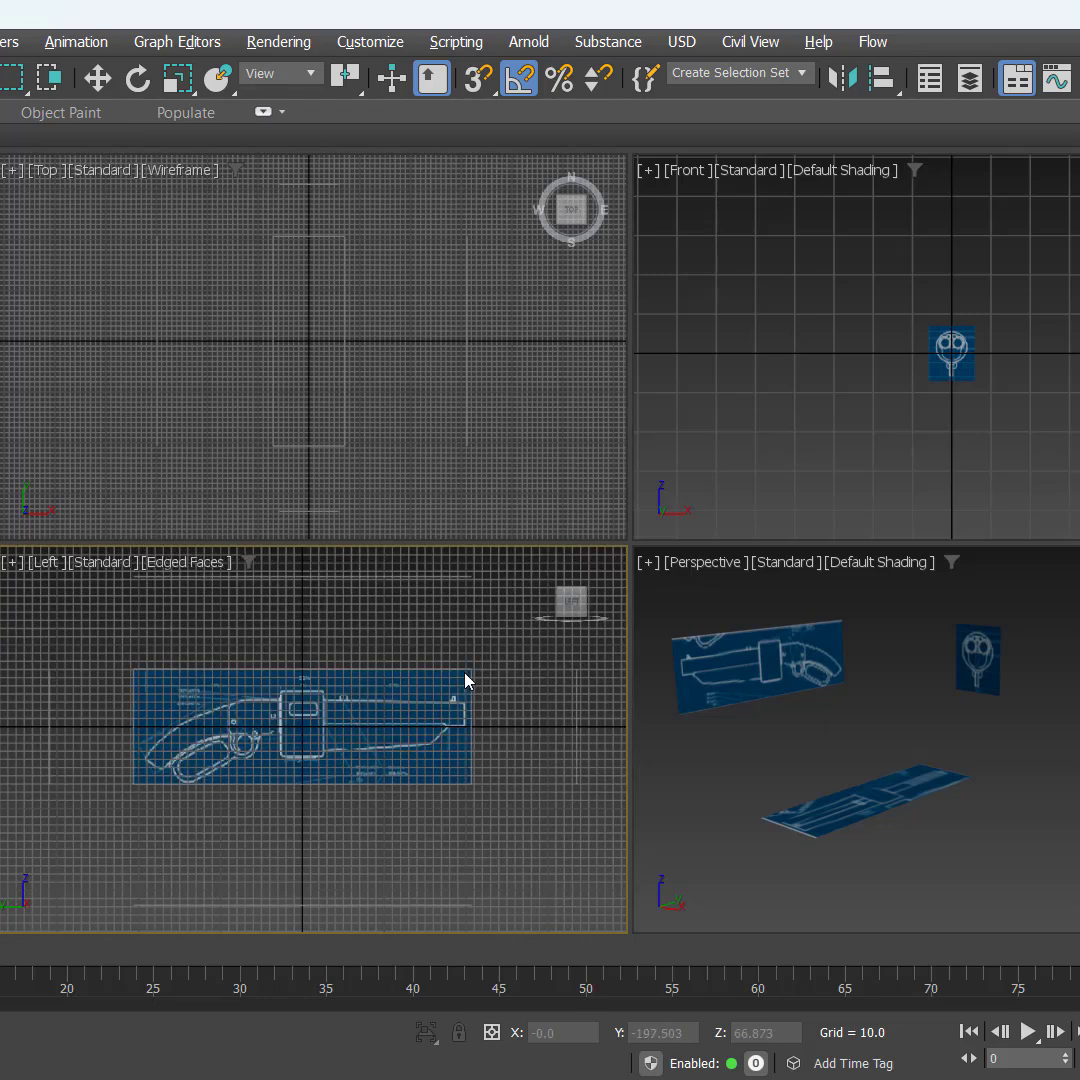
click(366, 725)
key(alt+w)
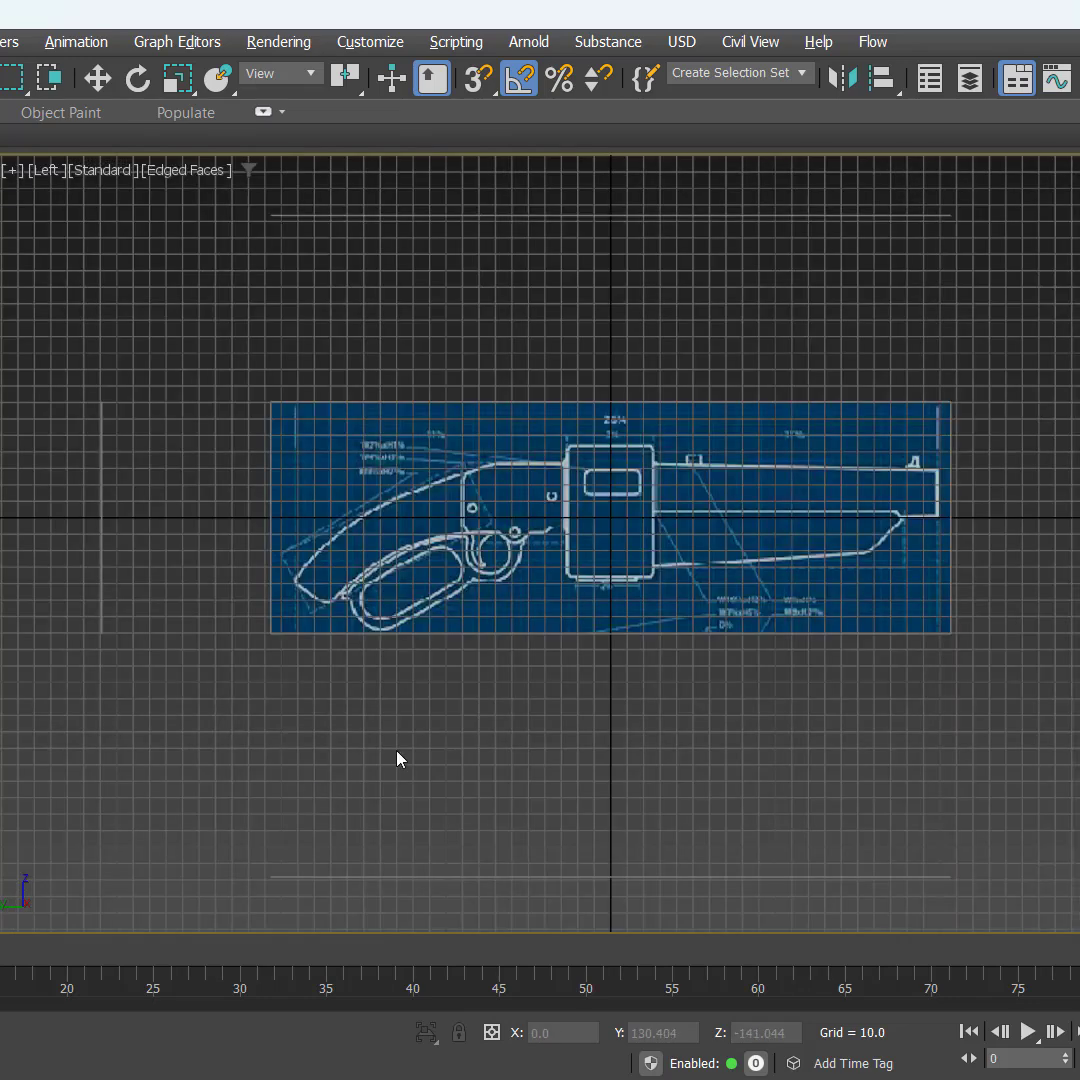
key(g)
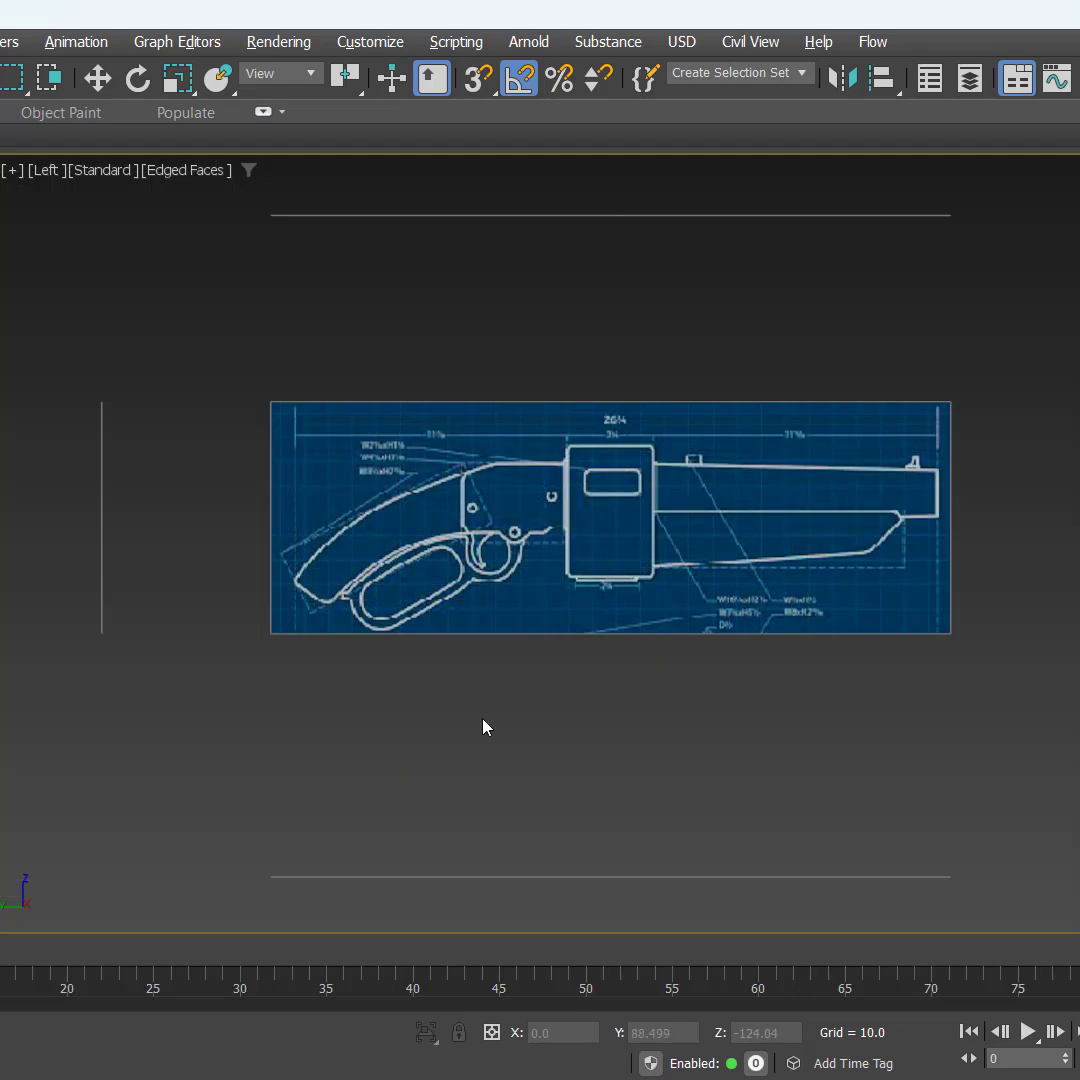
mouse_move(485, 723)
middle_down()
mouse_move(504, 762)
mouse_move(515, 735)
mouse_move(506, 727)
middle_up()
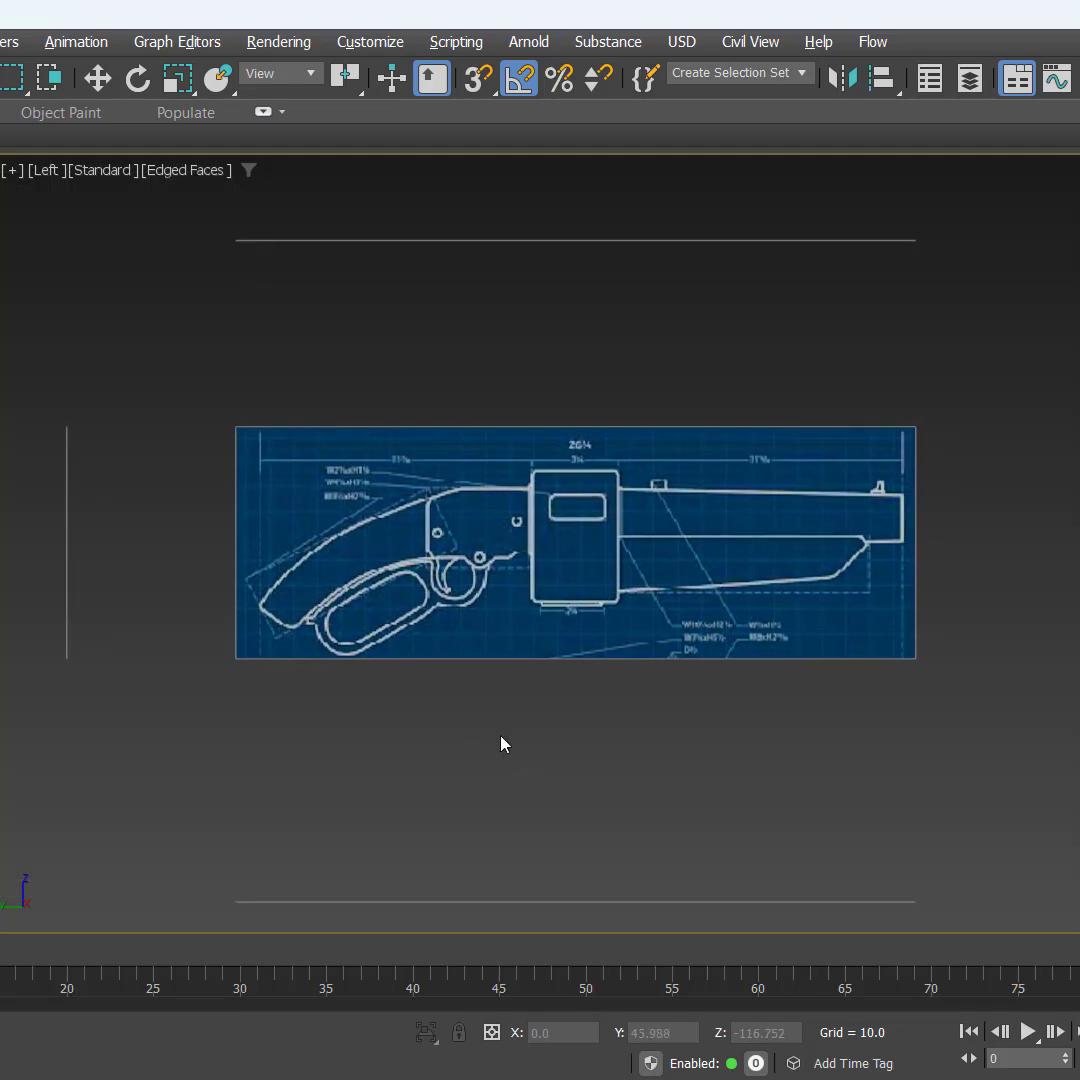
Step: Show the Front view without its grid and frame the reference planes in it
key(f)
key(g)
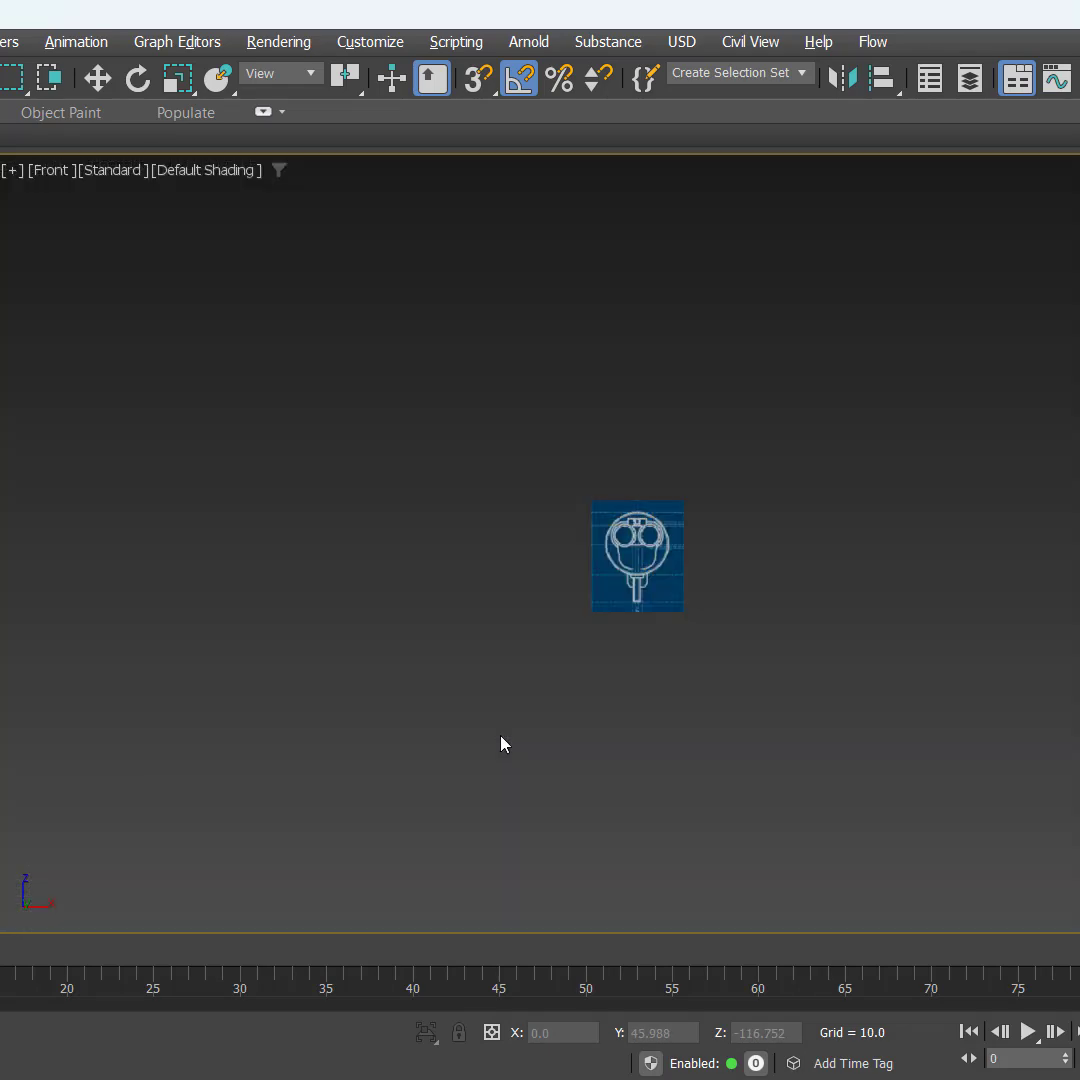
key(z)
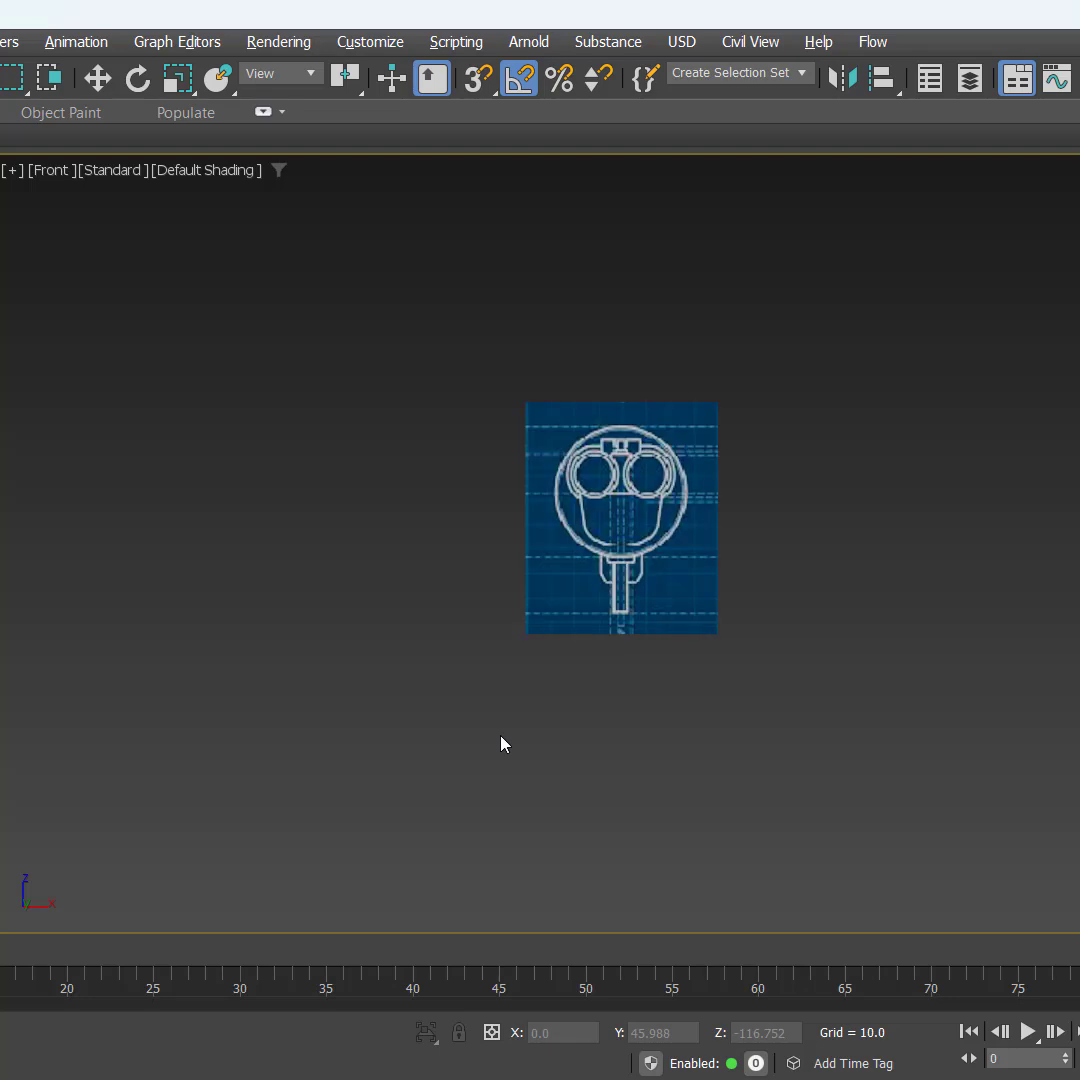
Step: Set the Top view to Default Shading without edged faces and hide its grid
key(t)
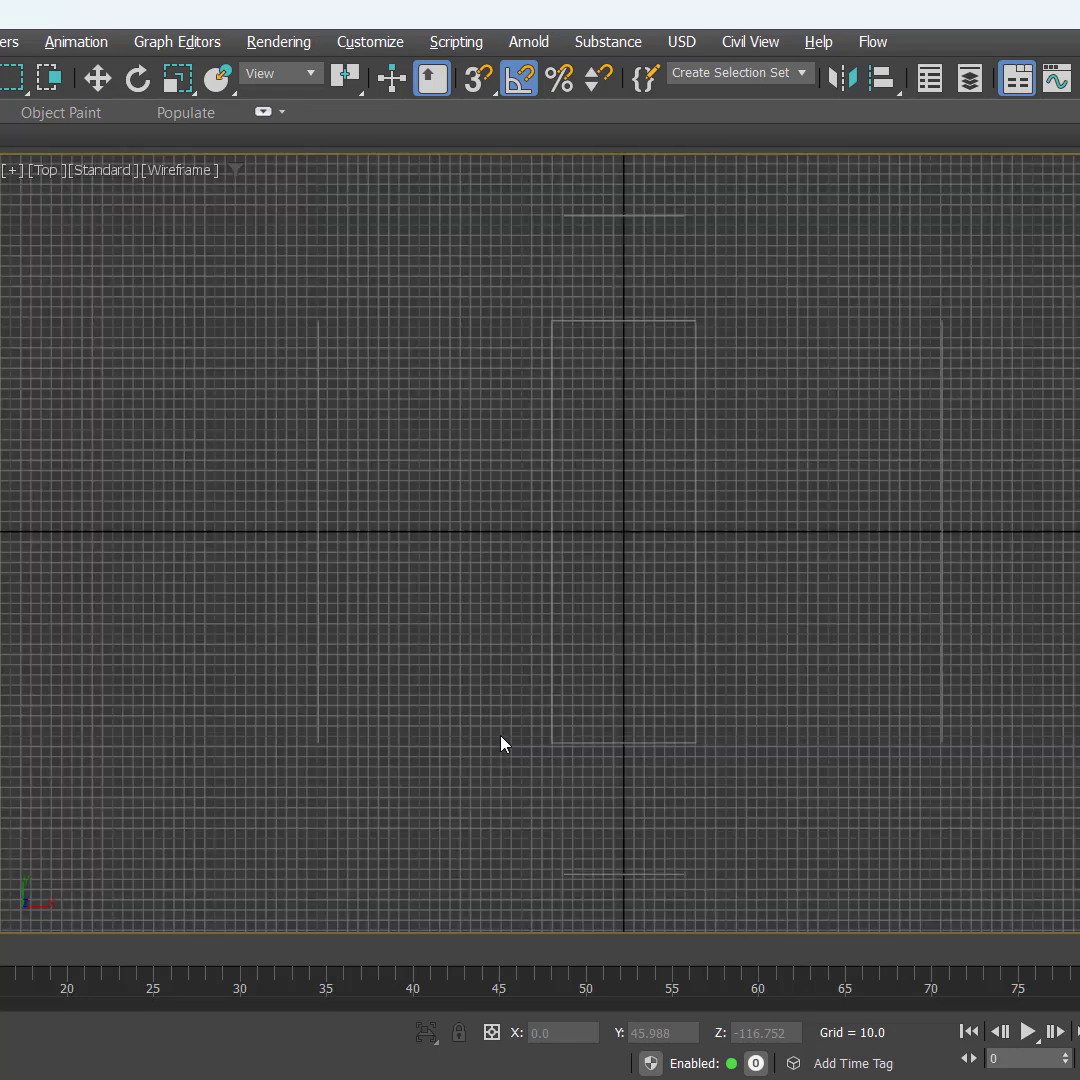
key(F4)
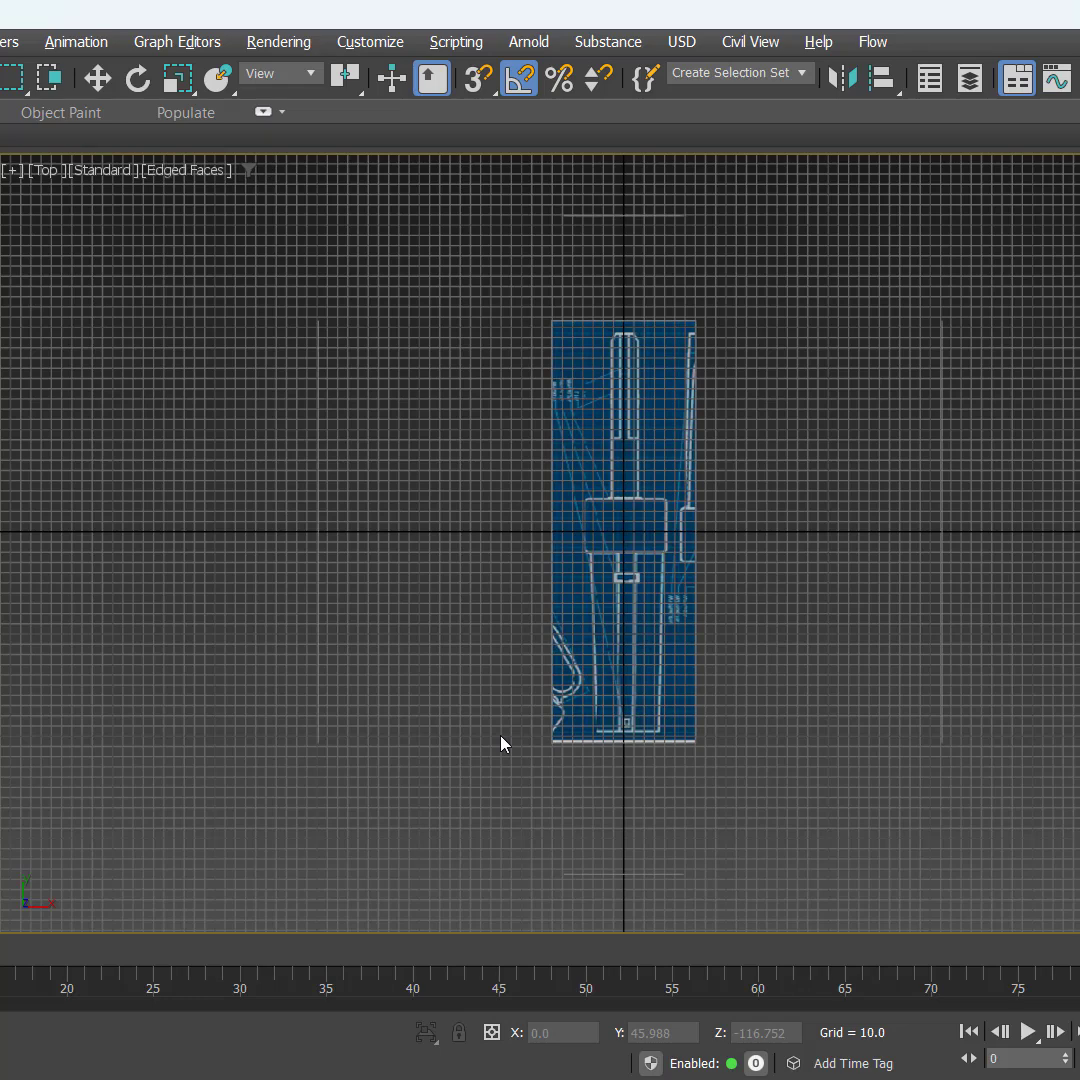
key(F3)
key(F3)
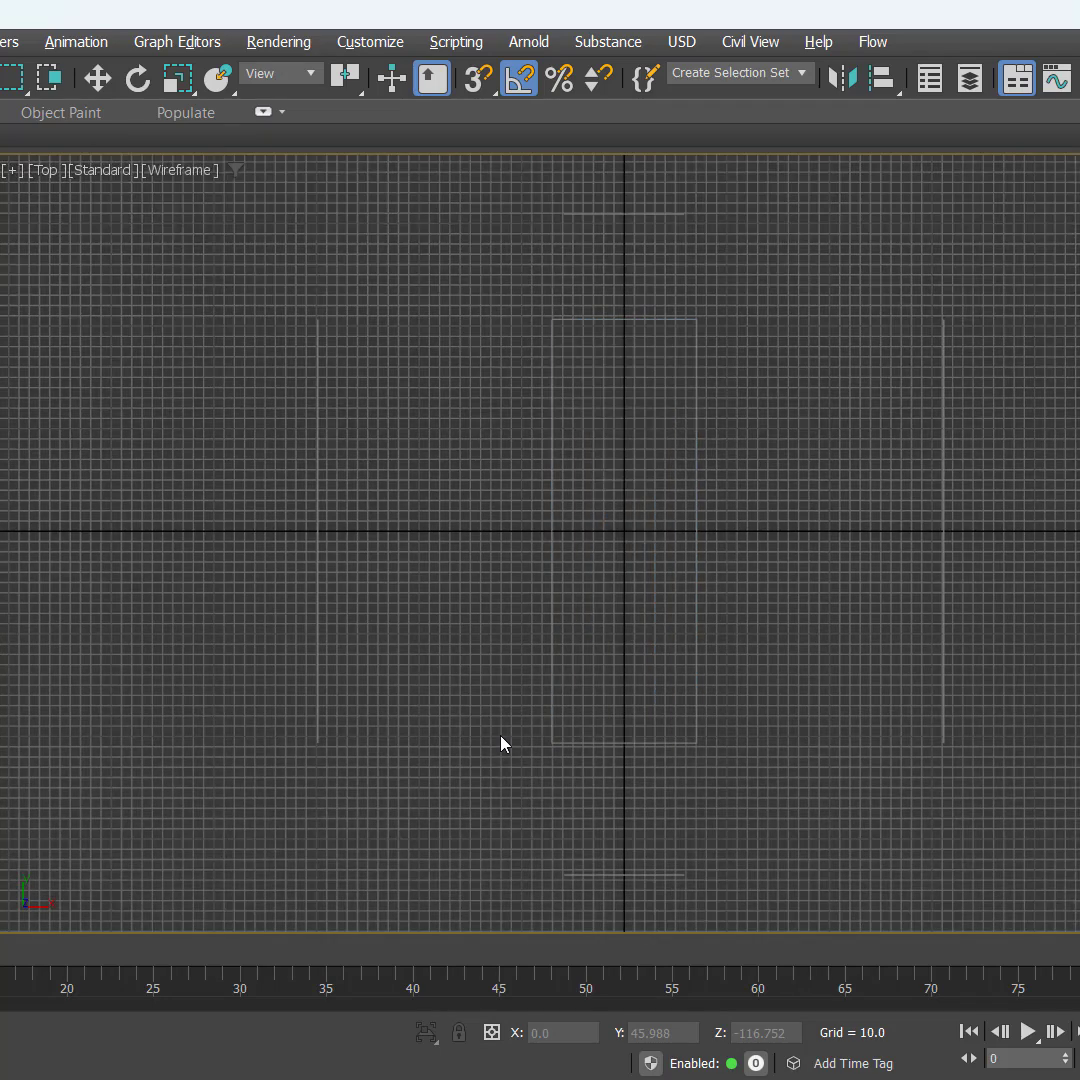
key(g)
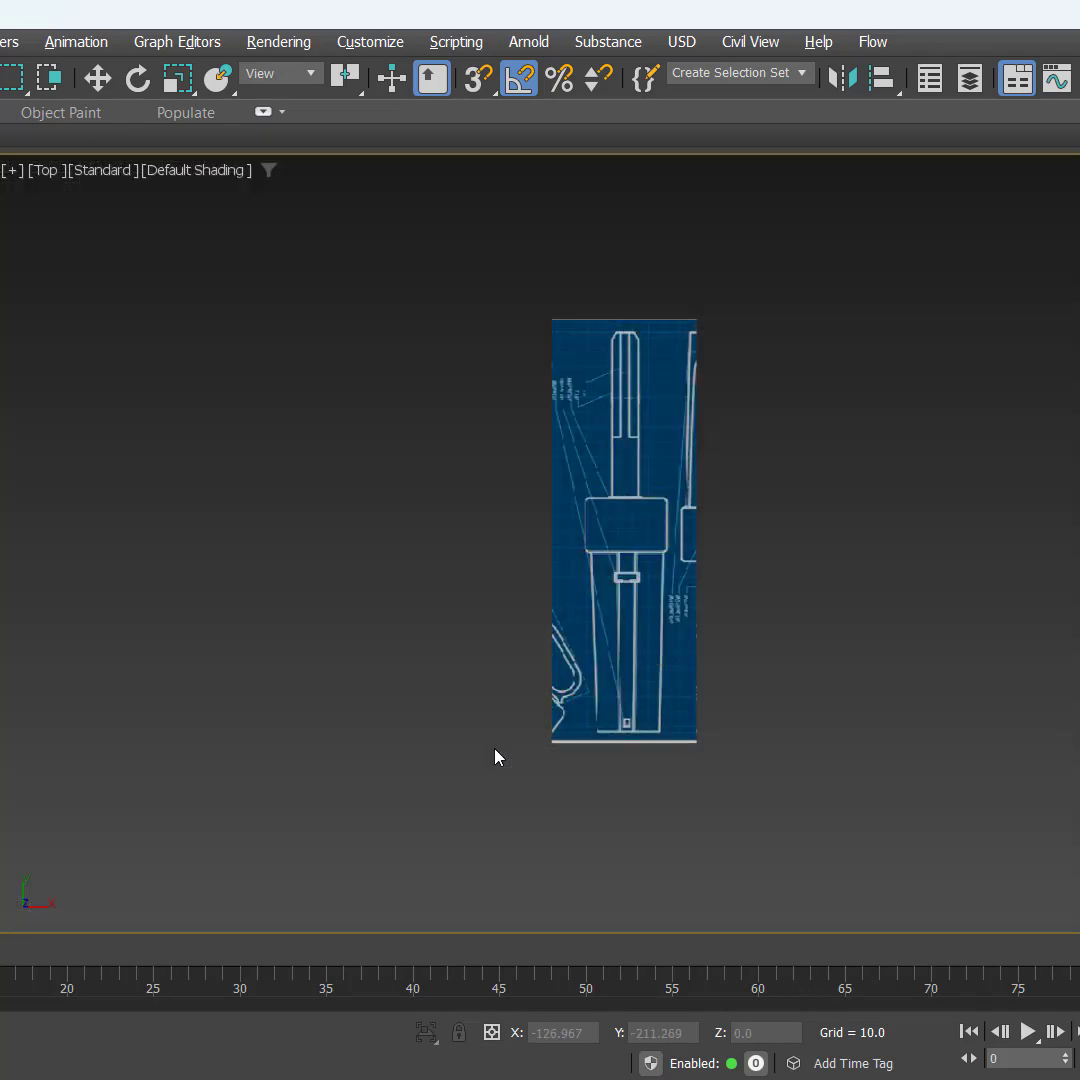
Step: Return to the four-view layout and examine the frozen planes from different angles in the Perspective view
key(alt+w)
middle_drag(532, 740, 549, 728)
middle_click(750, 430)
middle_drag(825, 708, 881, 757)
scroll(880, 762, up, 1)
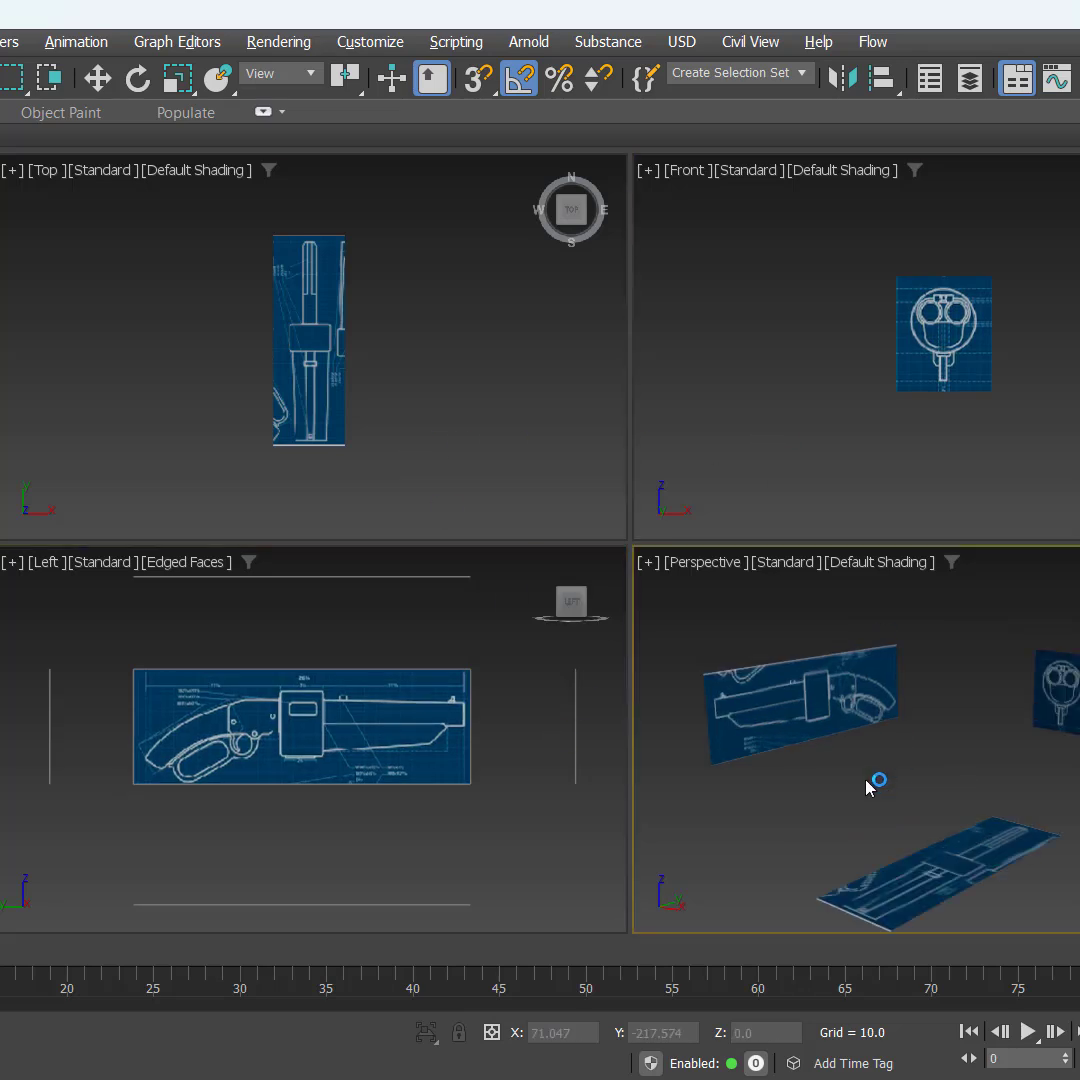
alt+middle_drag(762, 793, 894, 788)
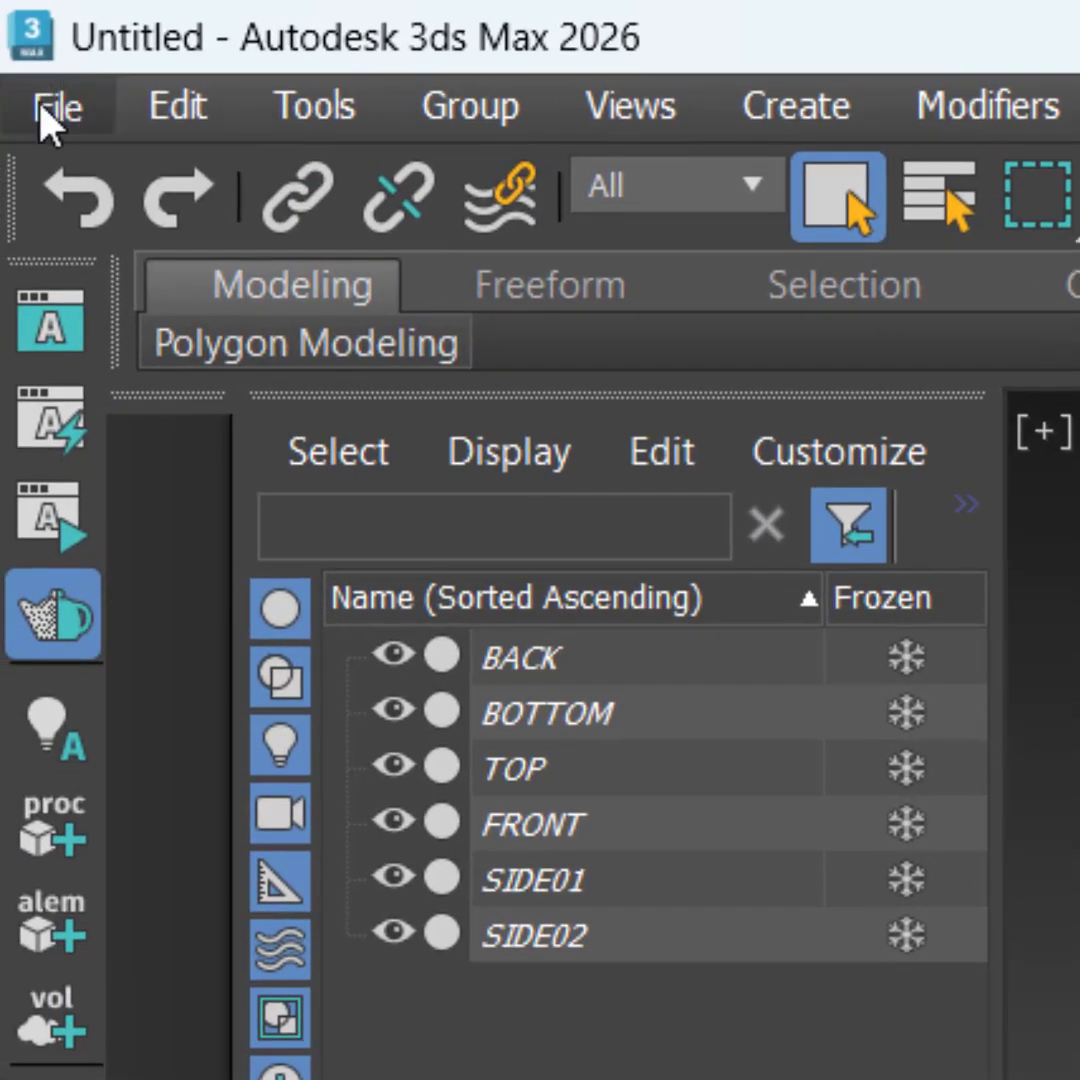
Step: Start saving the scene and browse to the MODELING folder within the MA206 project folder under Desktop, DESKTOP
click(45, 108)
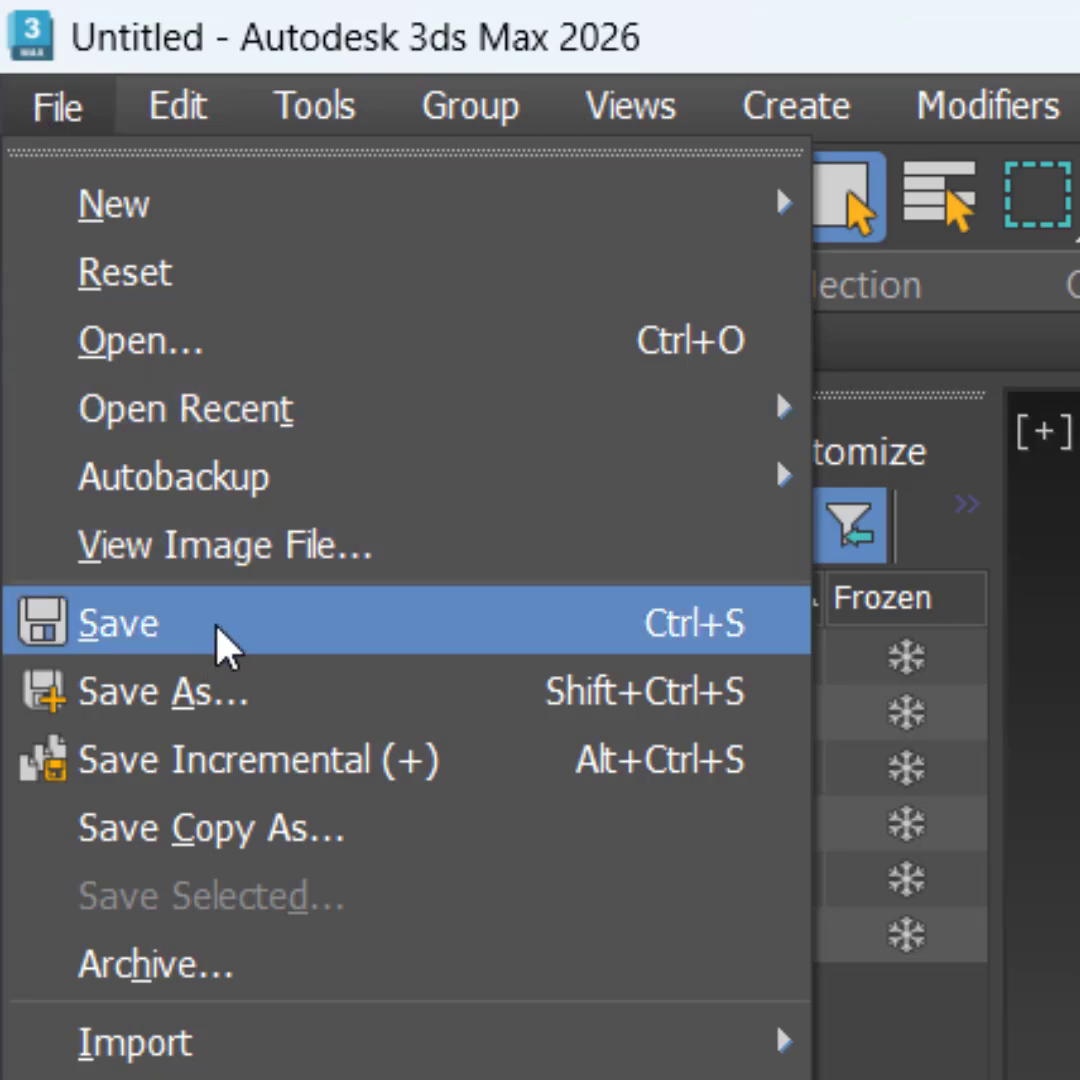
click(212, 628)
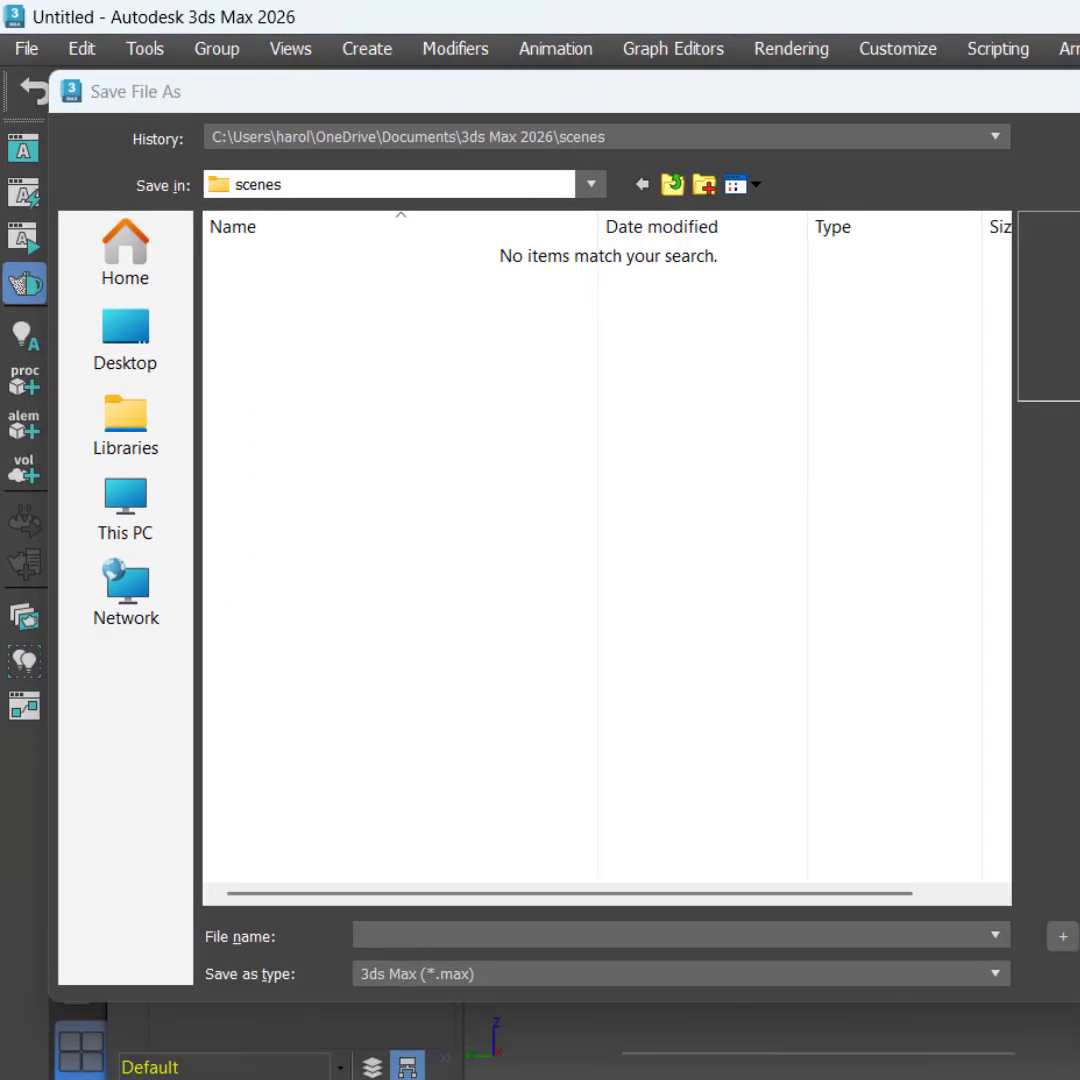
key(alt+Tab)
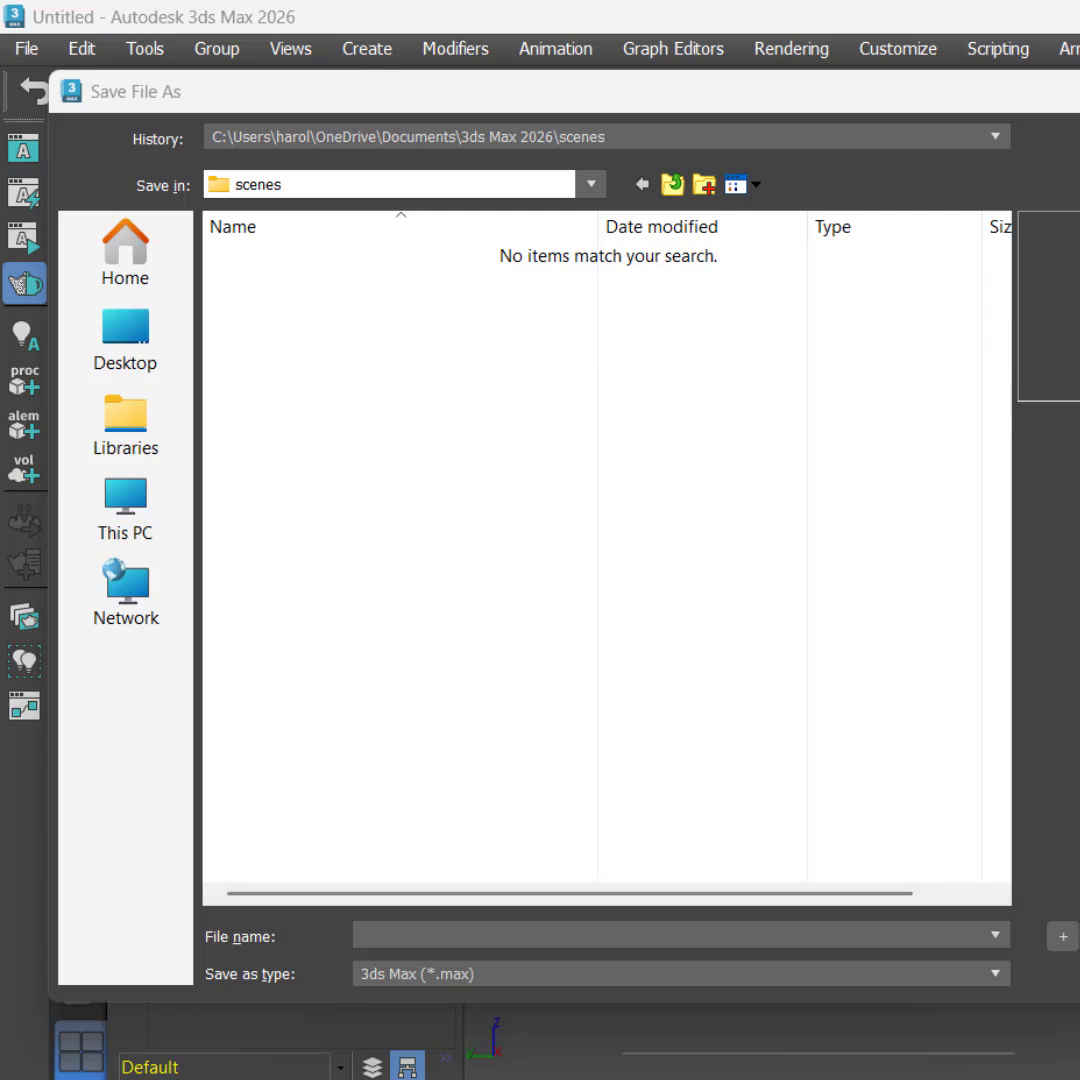
click(140, 368)
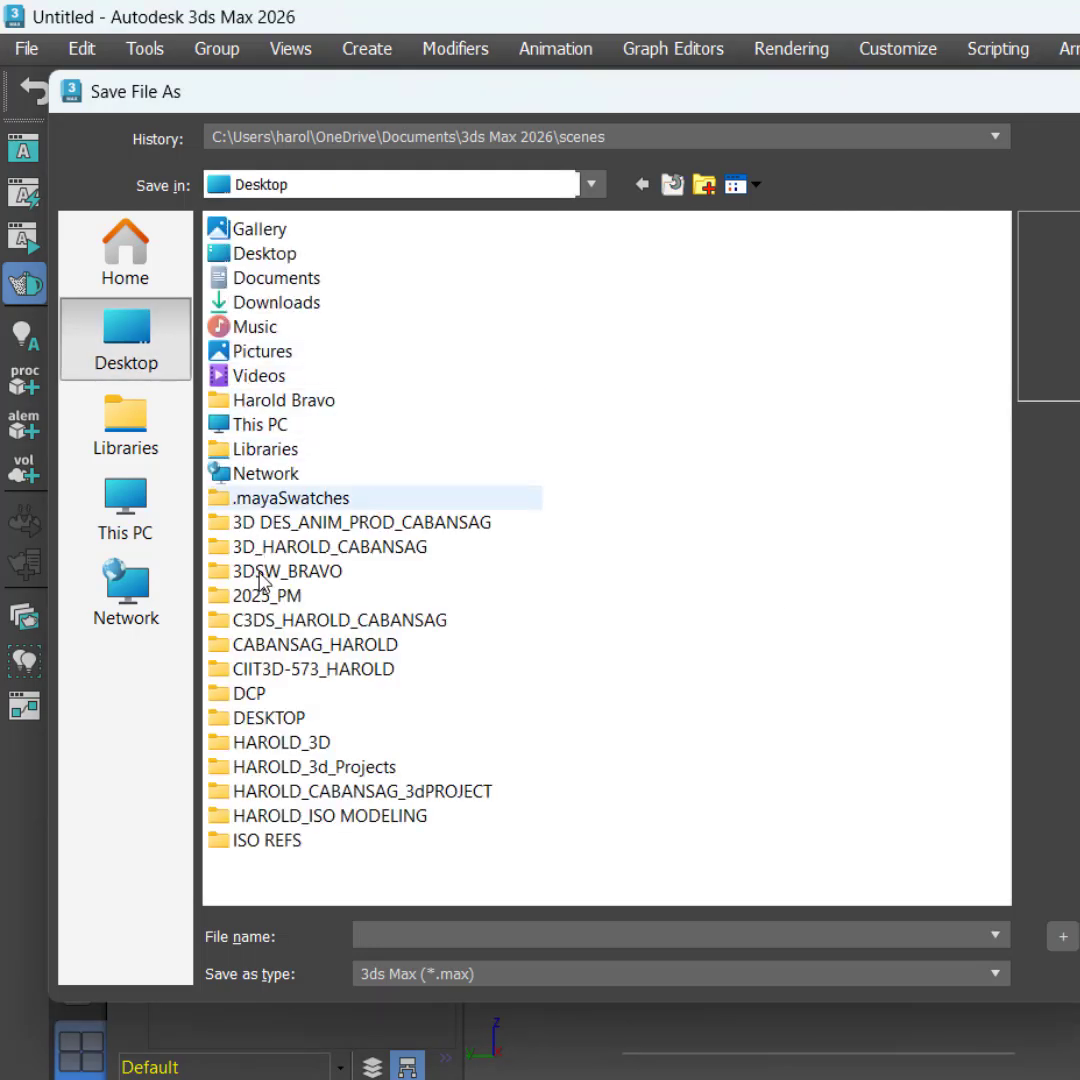
double_click(297, 720)
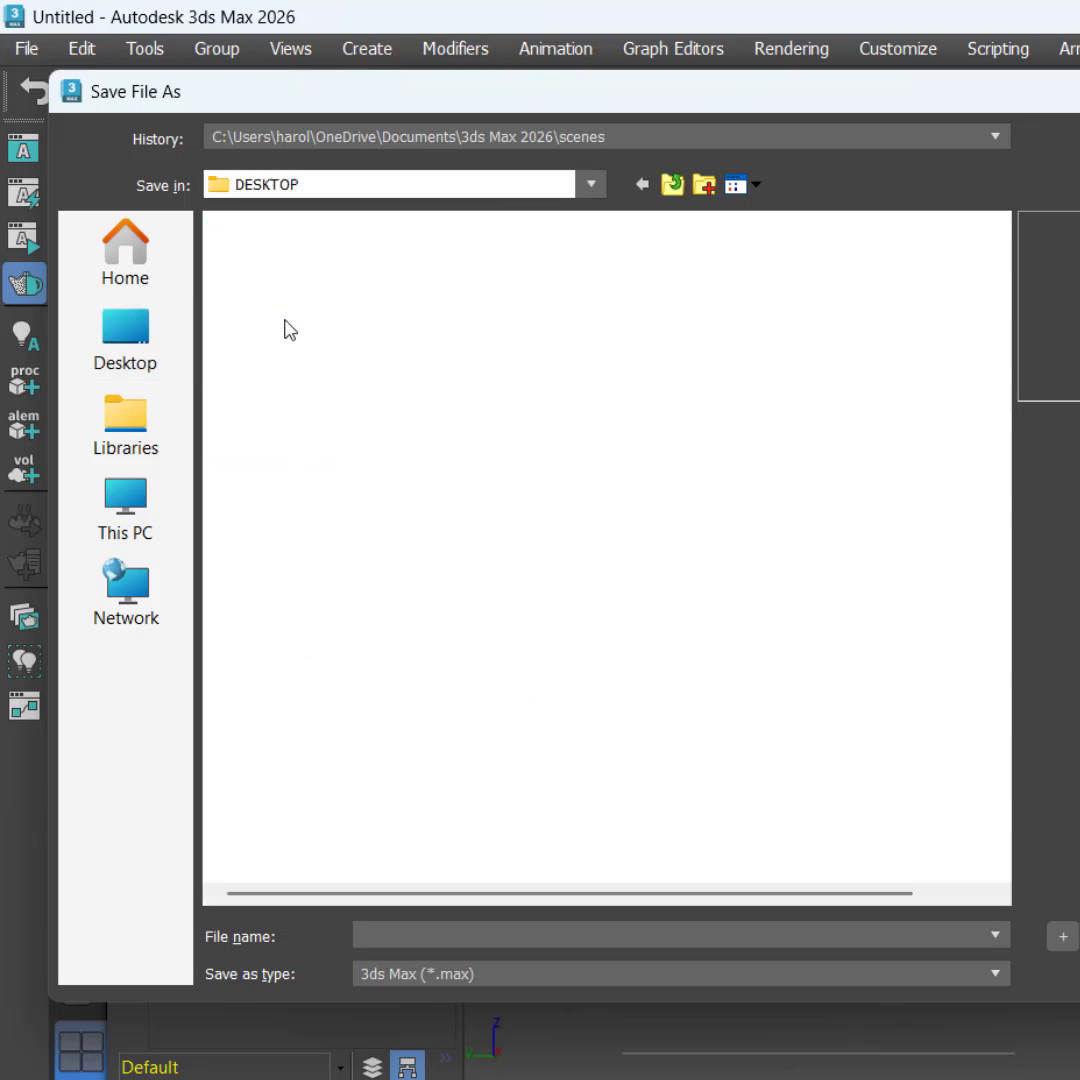
double_click(289, 262)
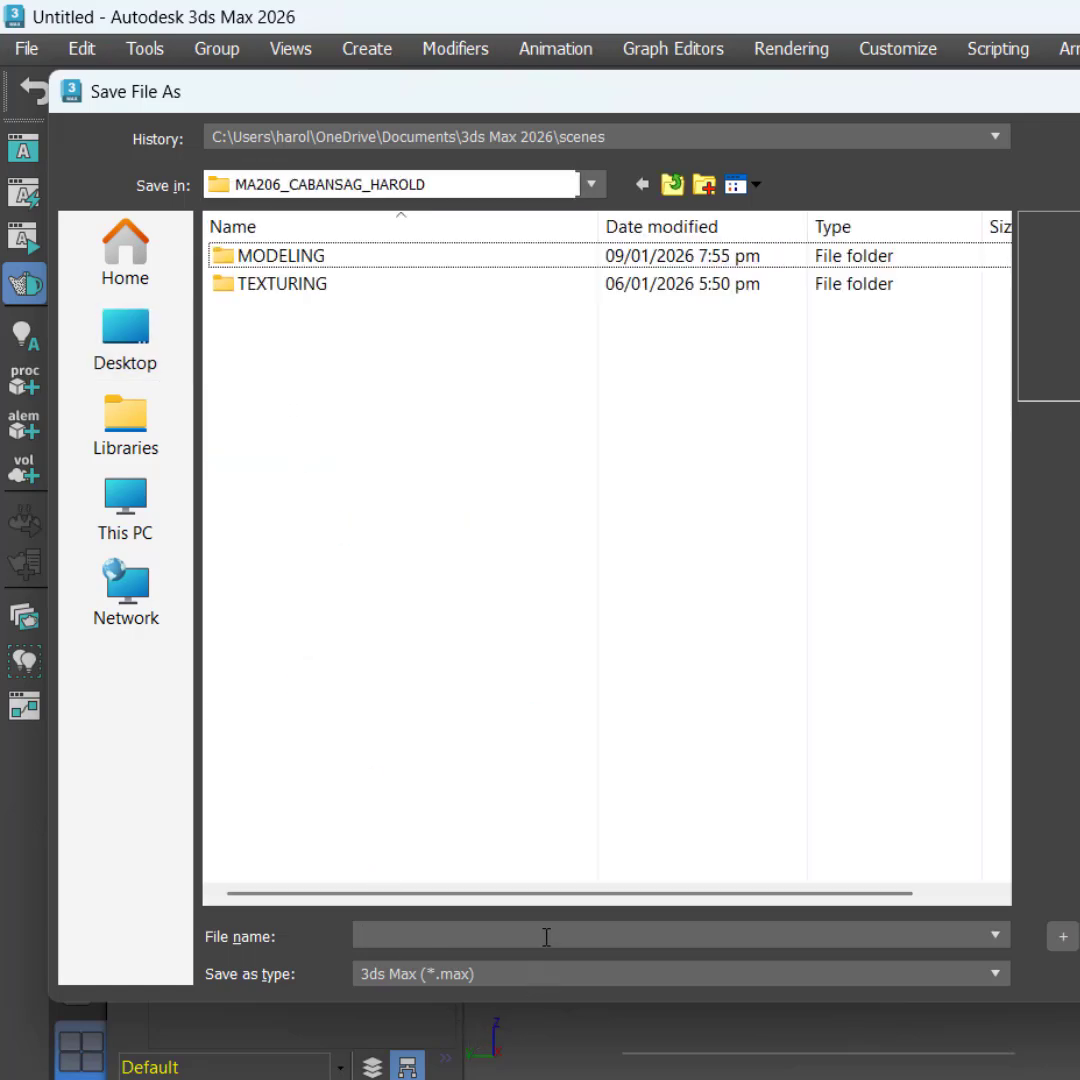
double_click(300, 258)
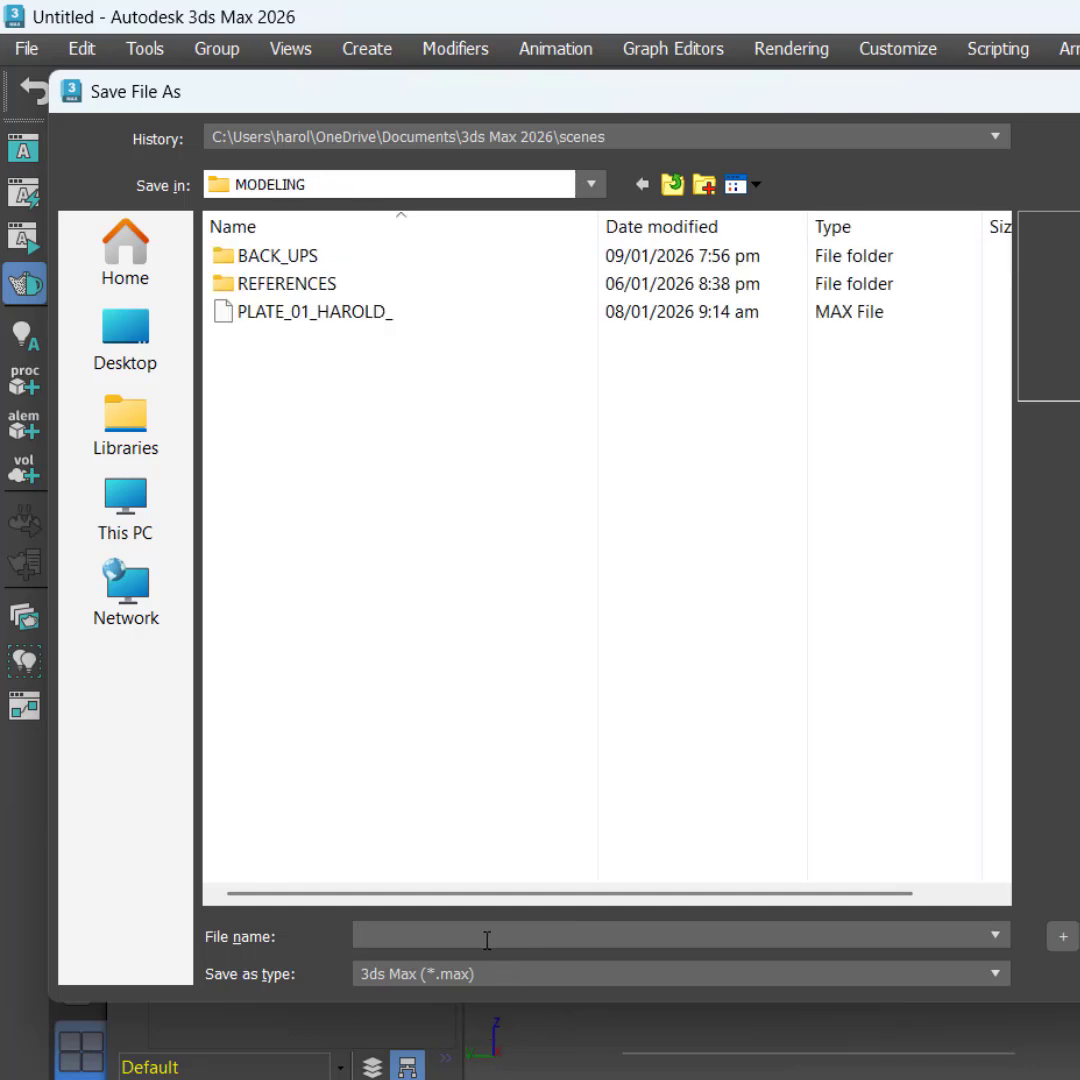
Step: Save the scene under the existing PLATE_01 file's name without its trailing underscore, declining to replace the existing file
click(357, 312)
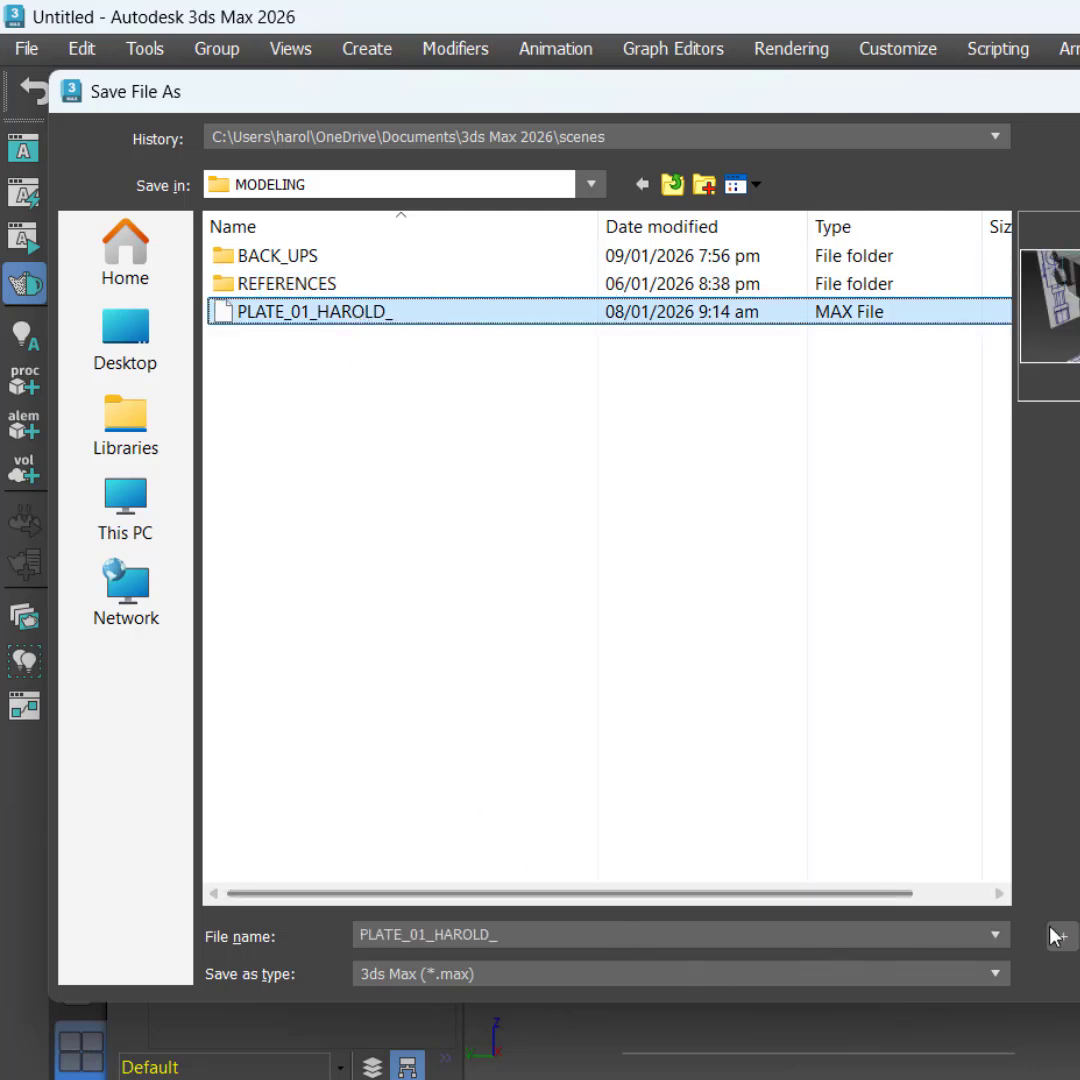
click(624, 940)
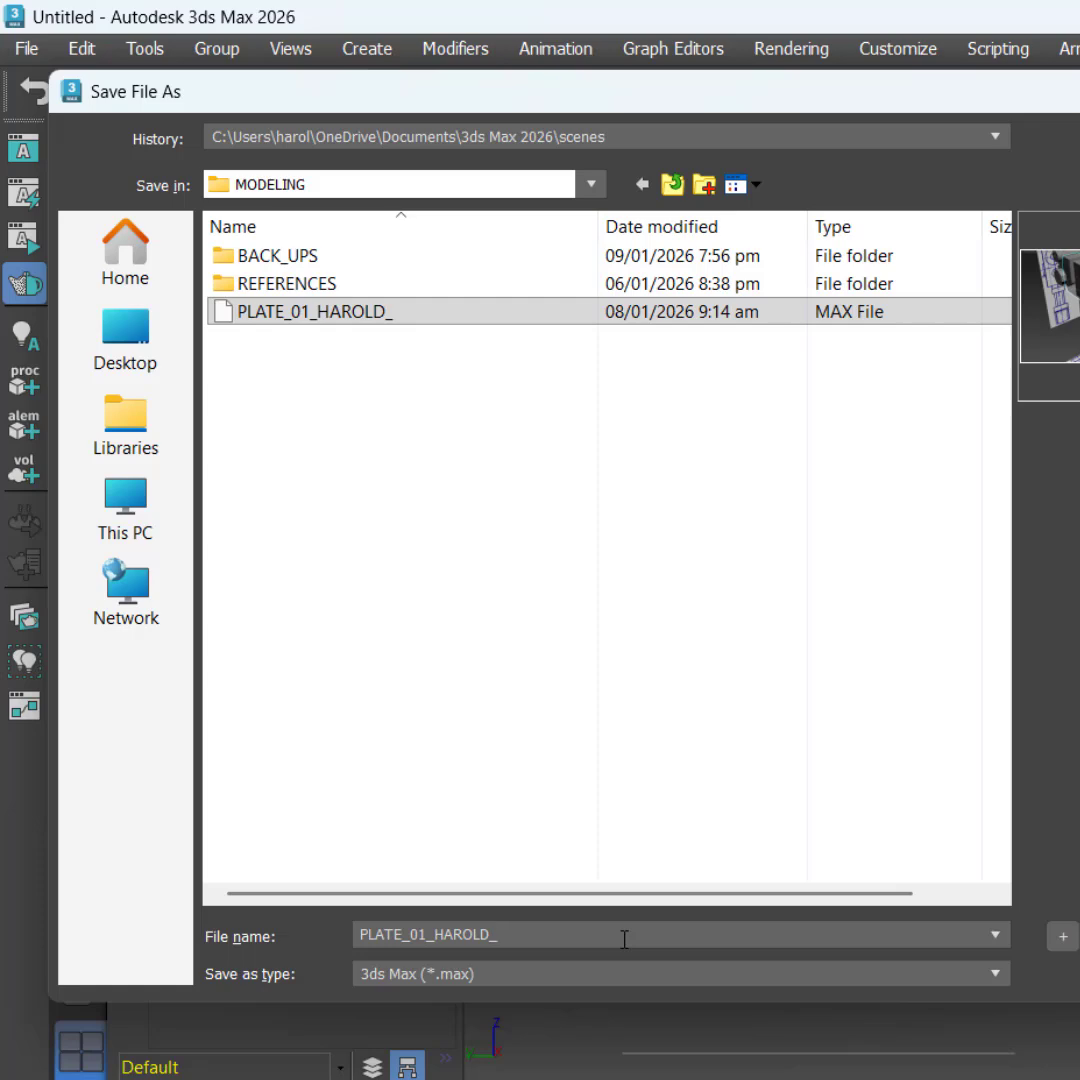
key(BackSpace)
click(413, 705)
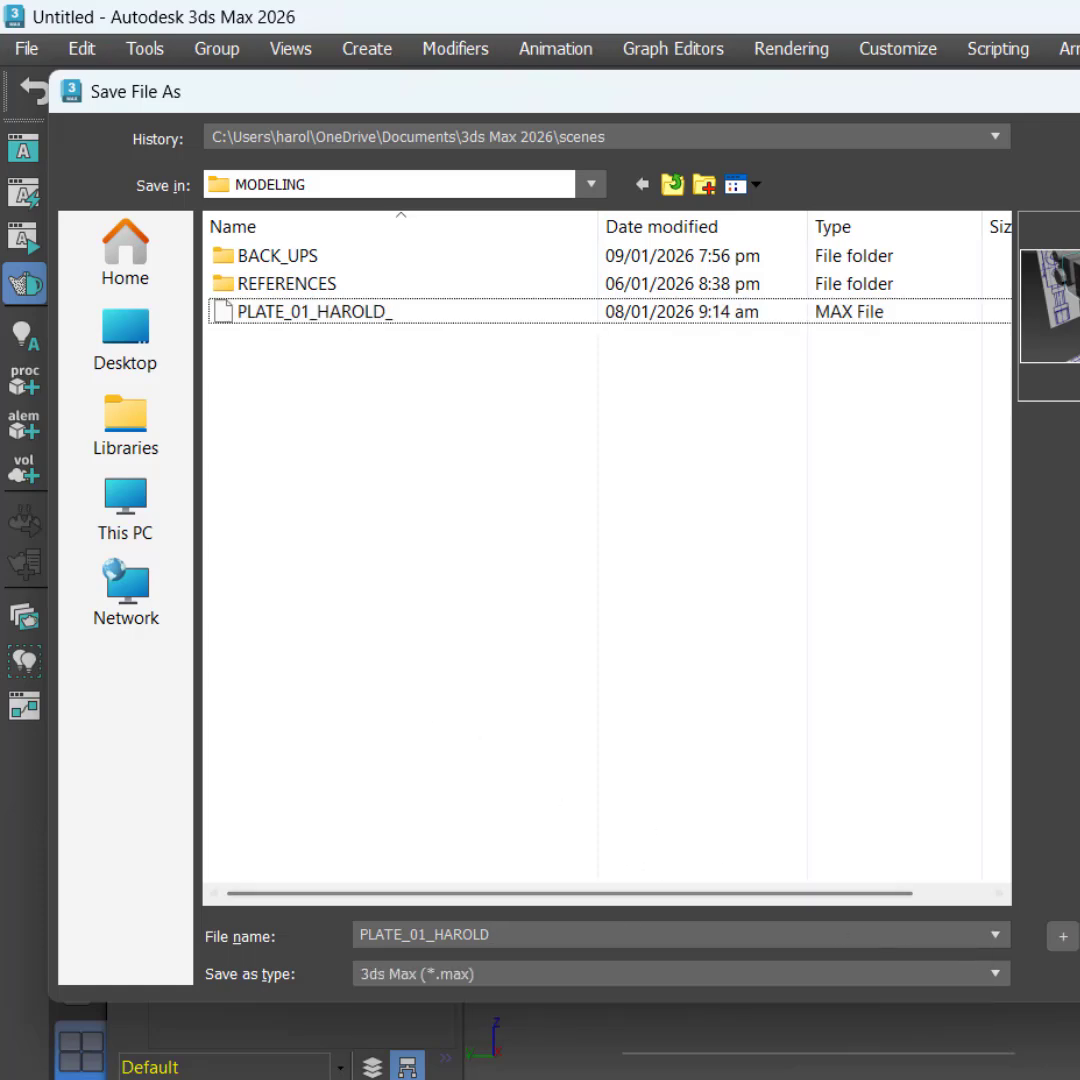
key(Return)
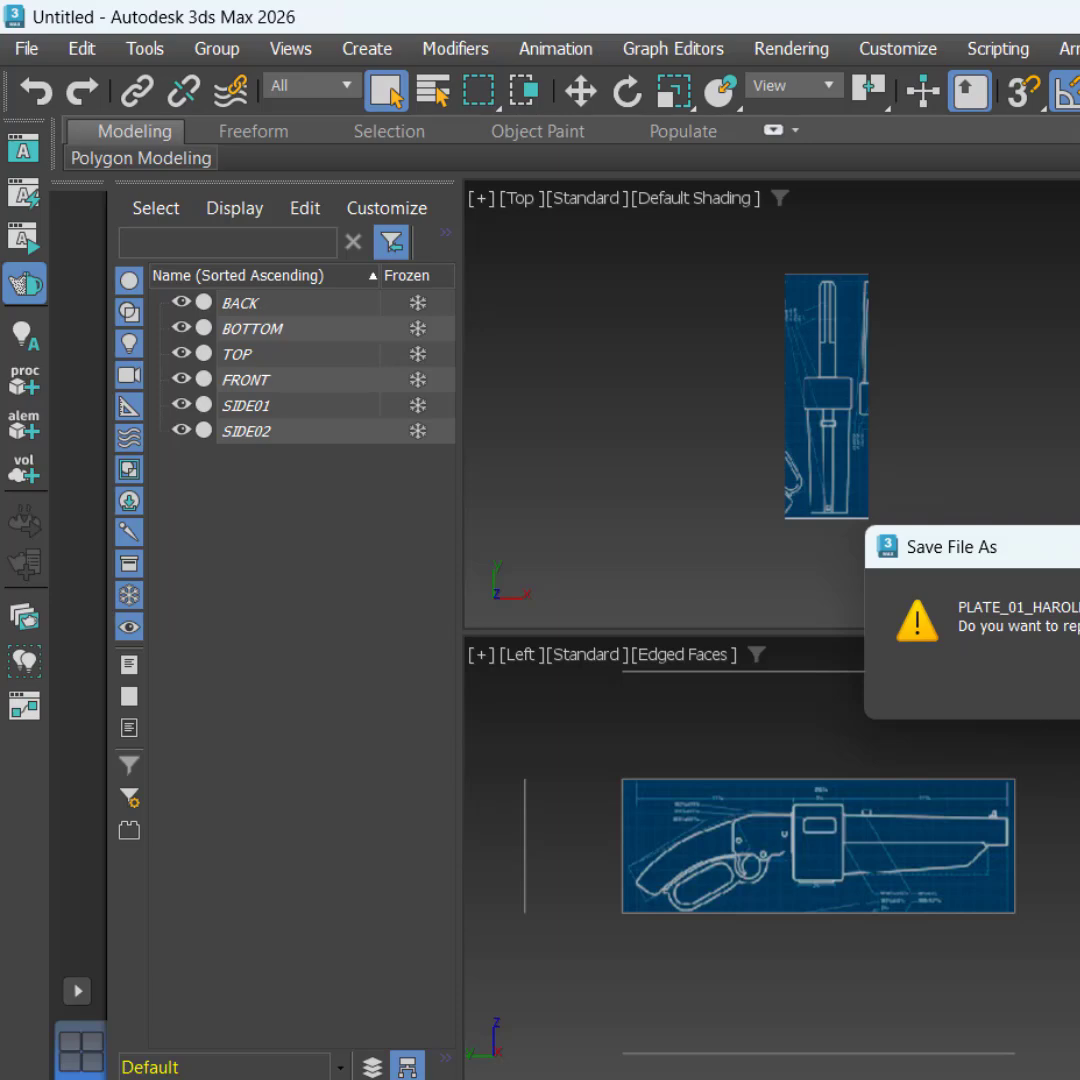
click(1079, 690)
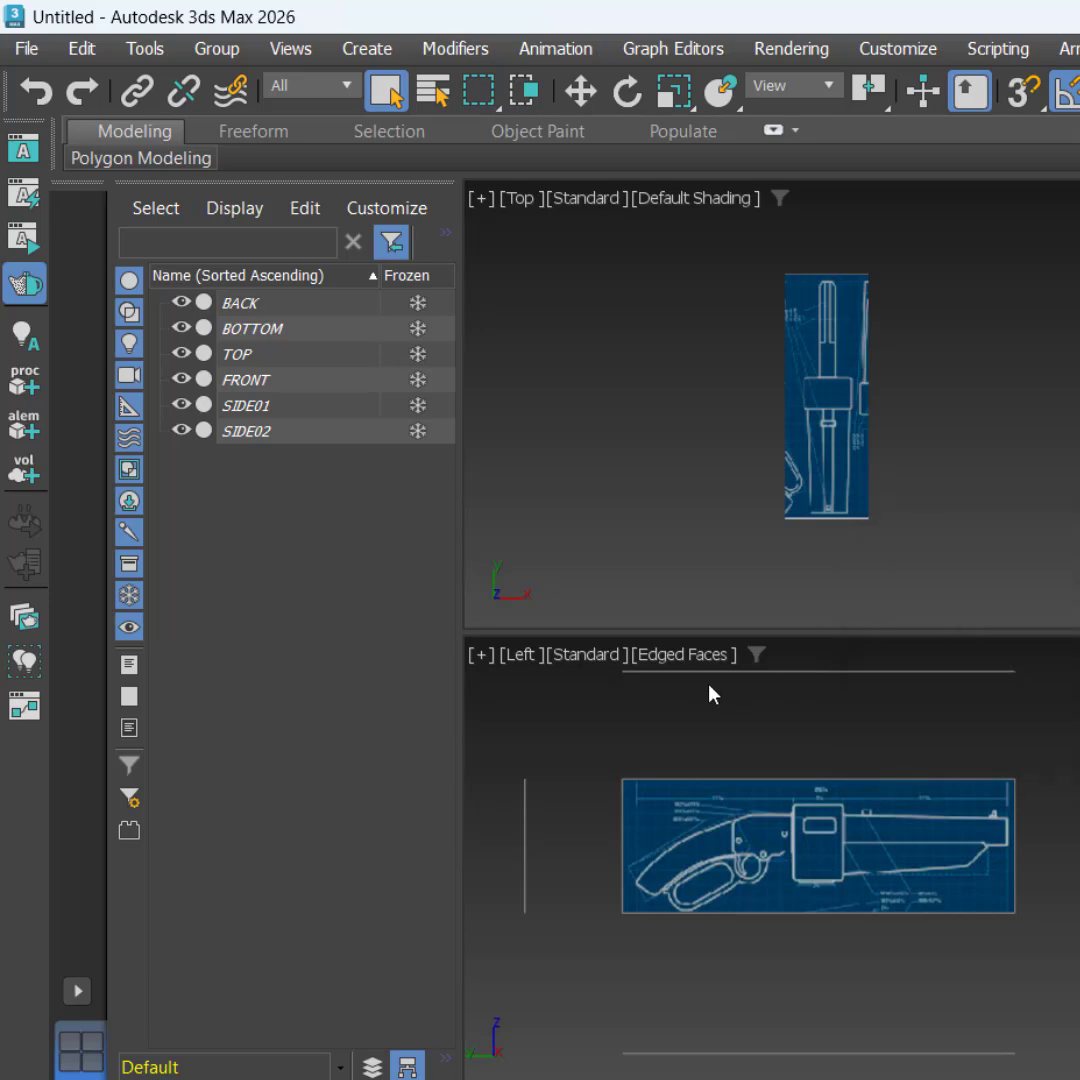
click(556, 925)
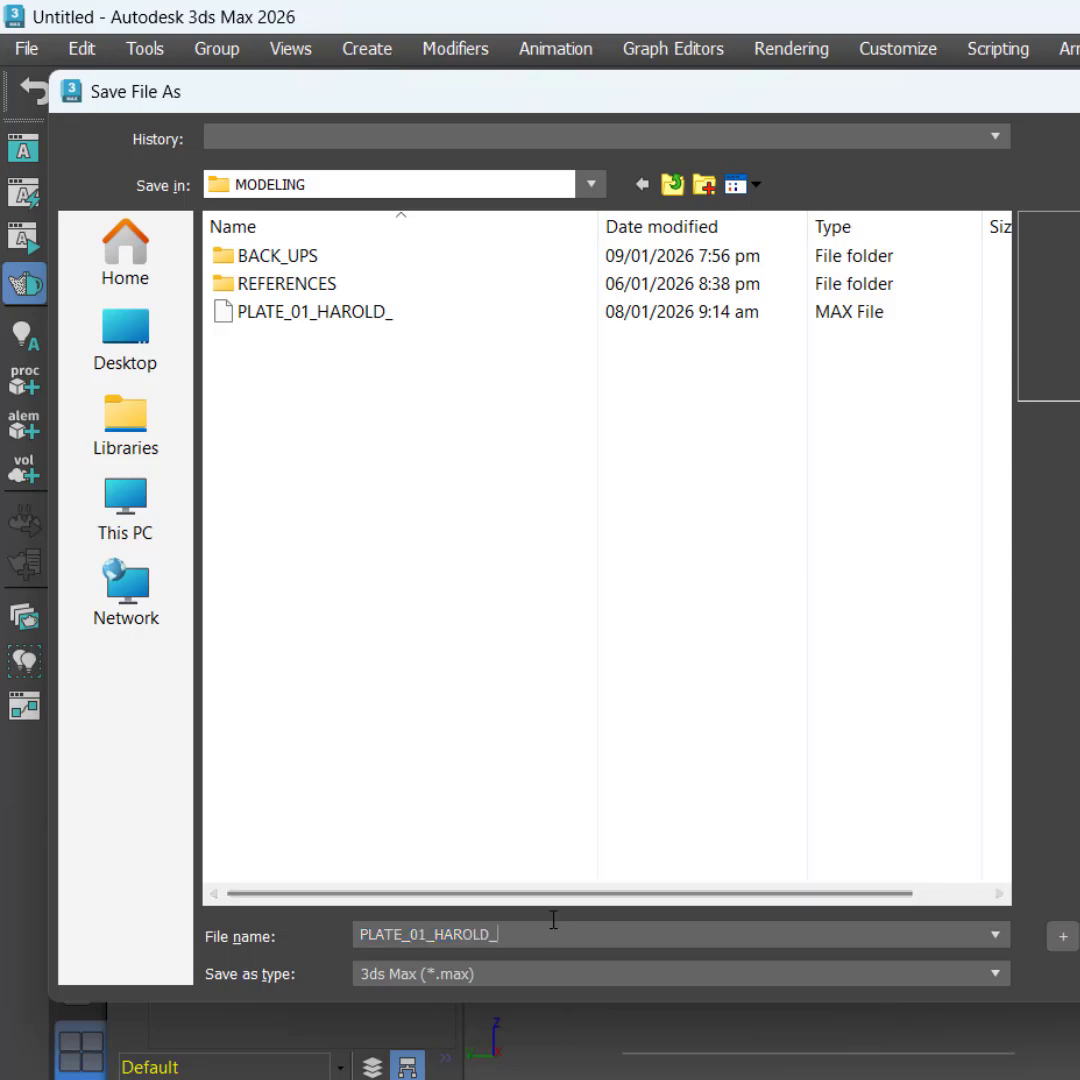
key(BackSpace)
key(Return)
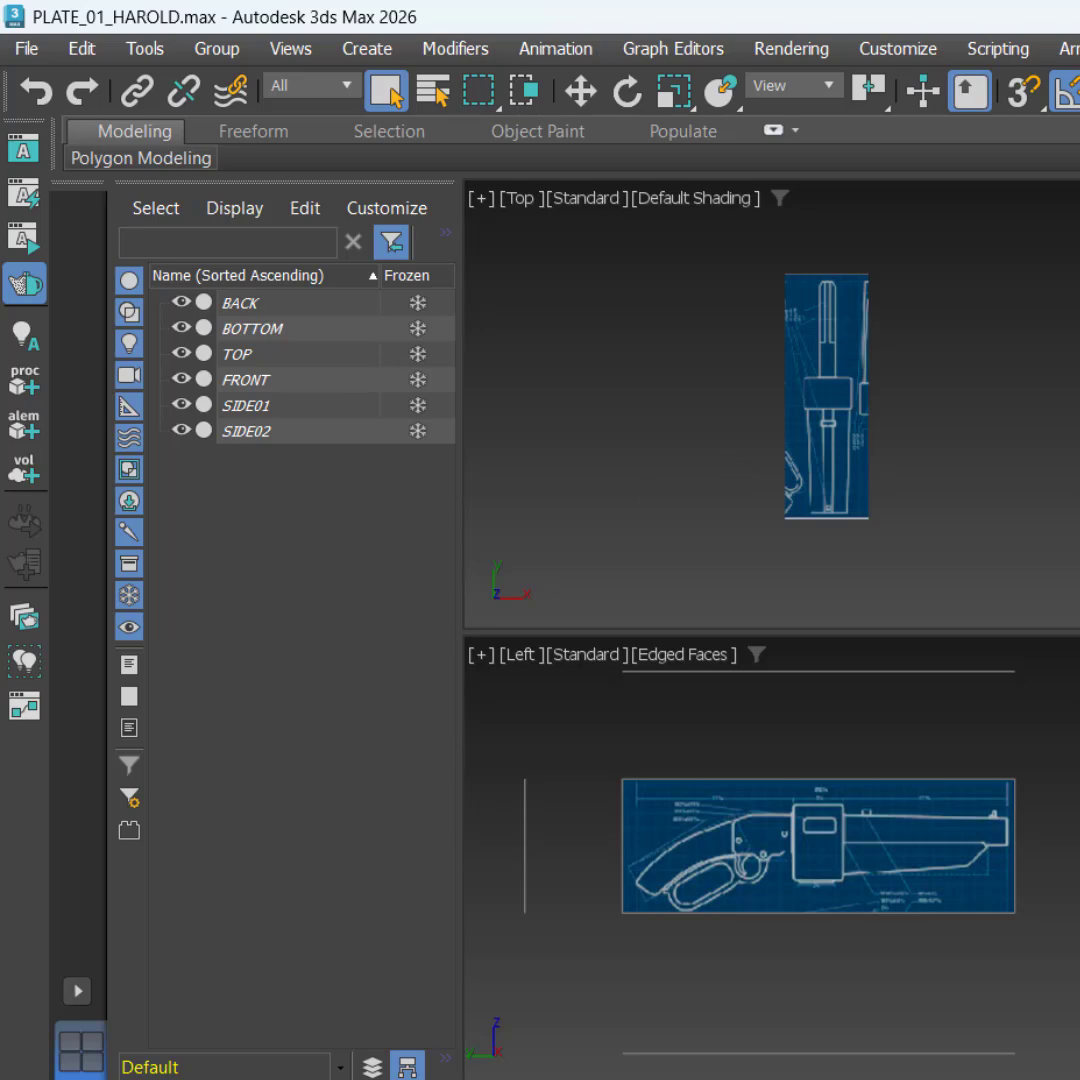
Step: Start saving the scene as a new file in the BACK_UPS folder, taking the existing REFERENCE_SET_UP_SMSB file's name as the base
click(24, 46)
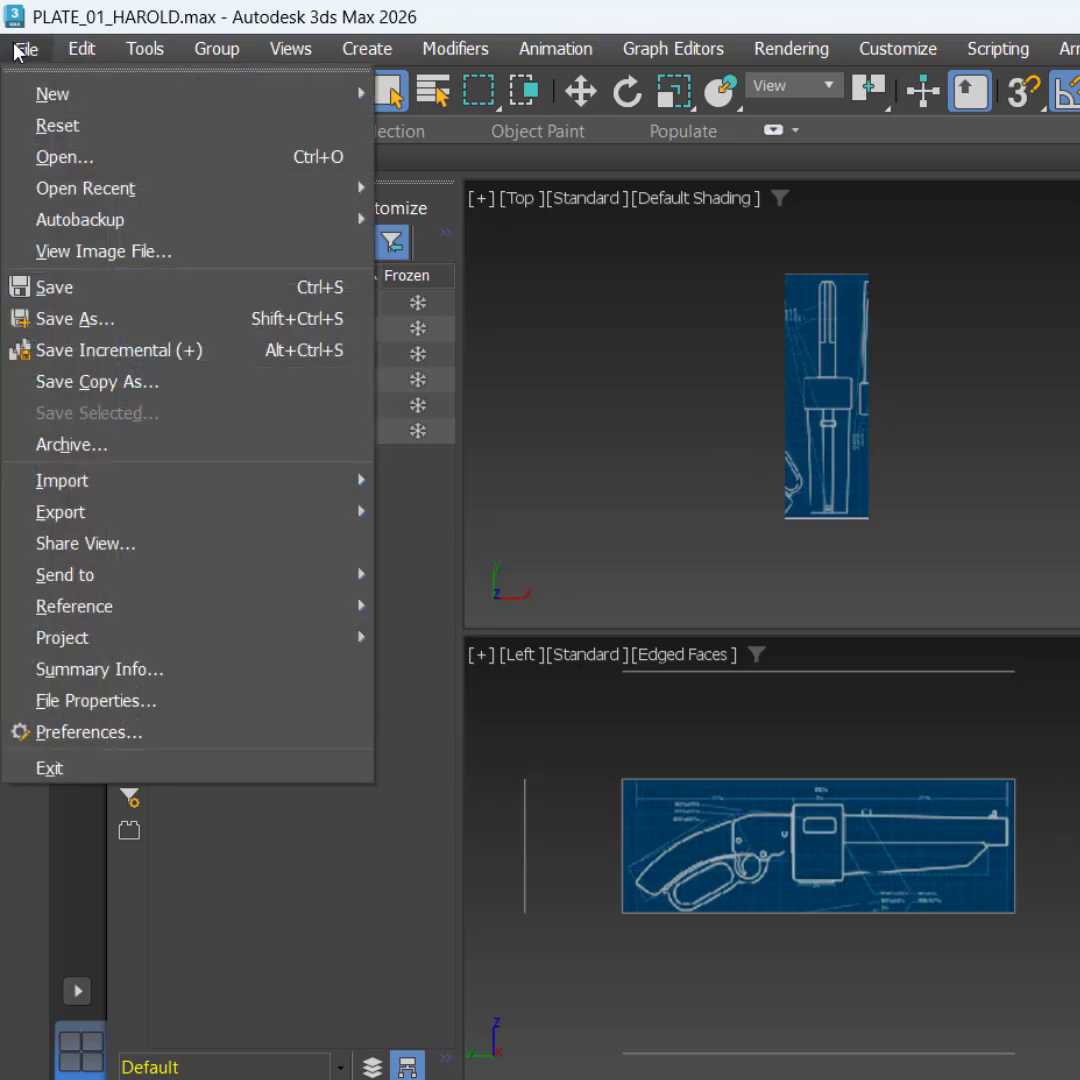
click(113, 319)
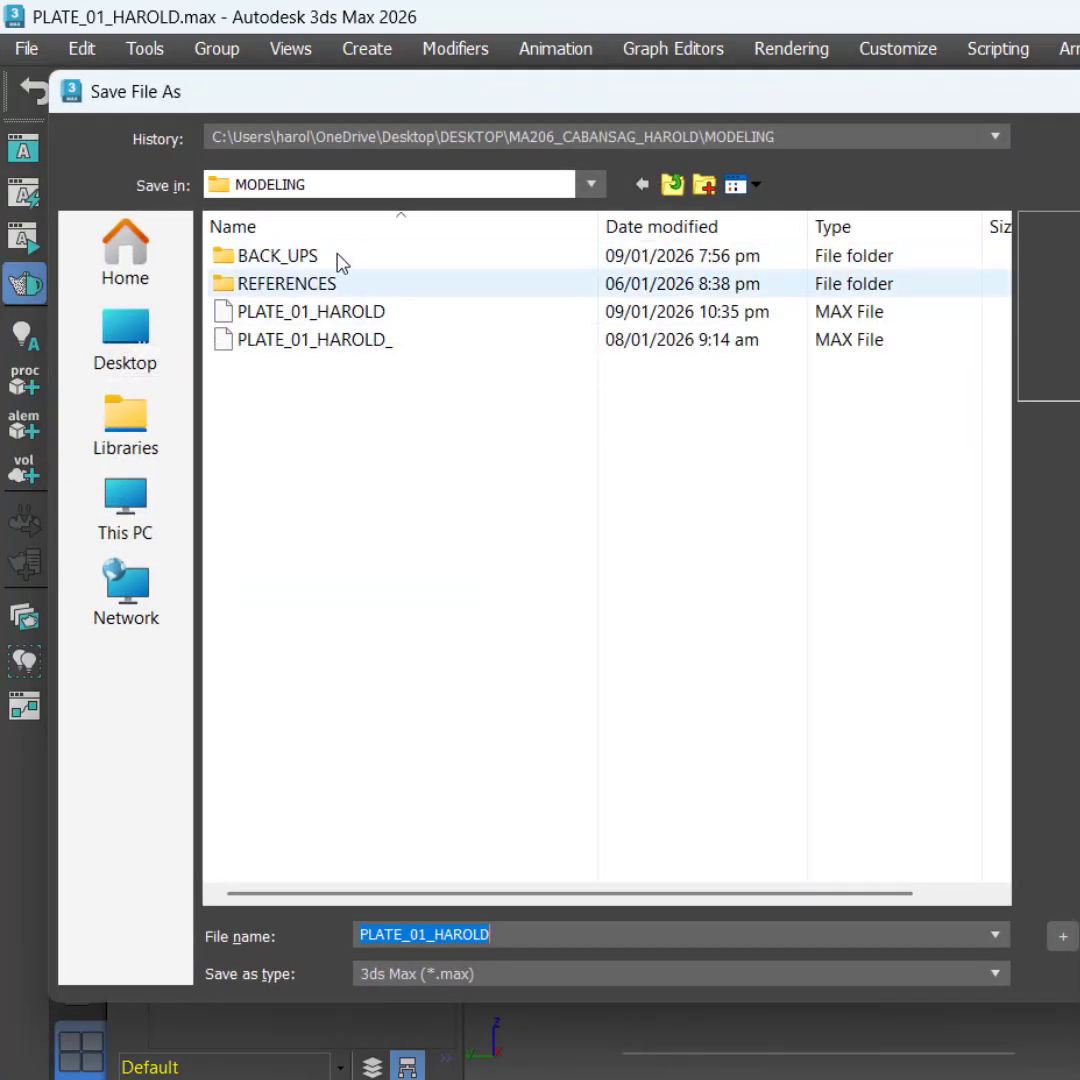
double_click(337, 258)
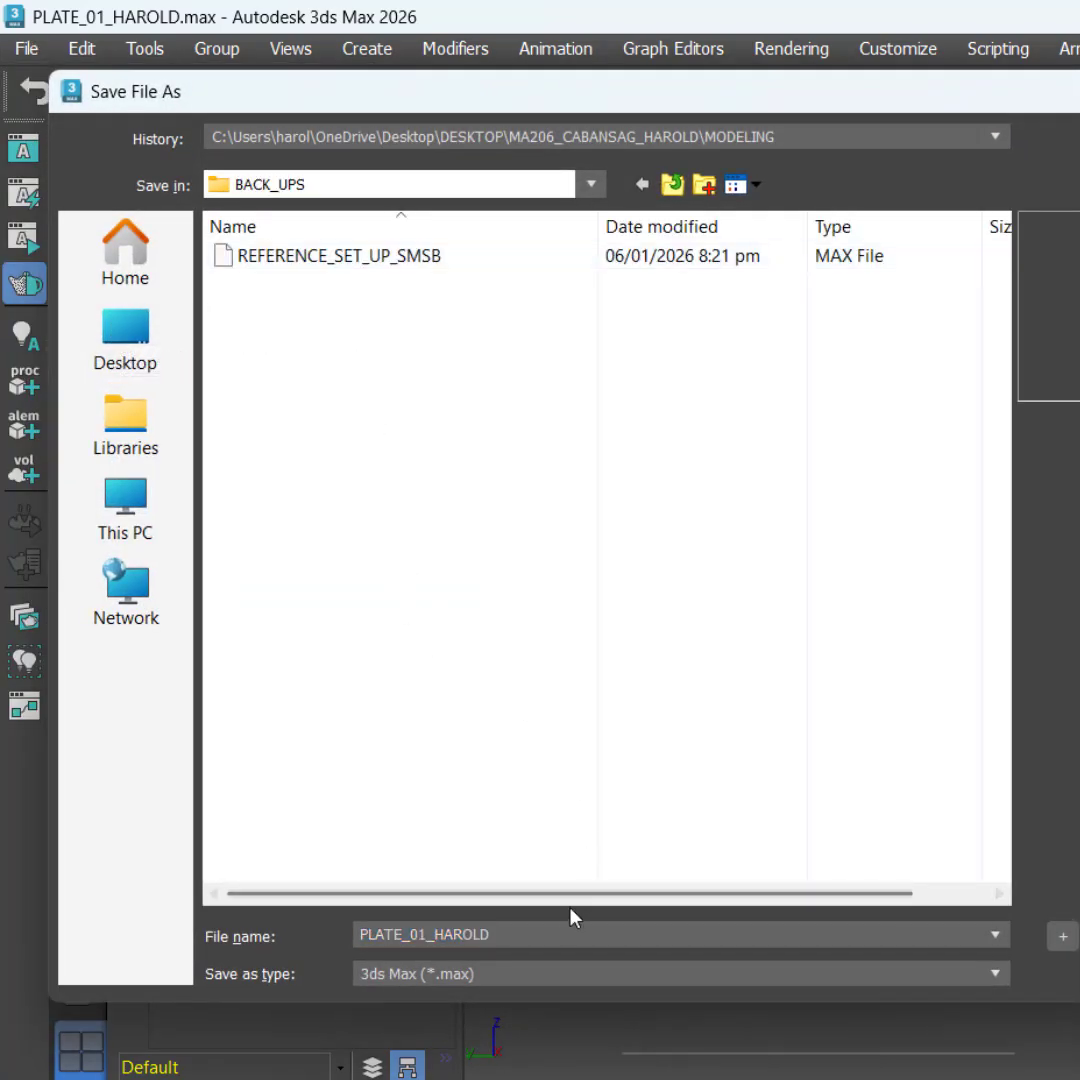
click(380, 262)
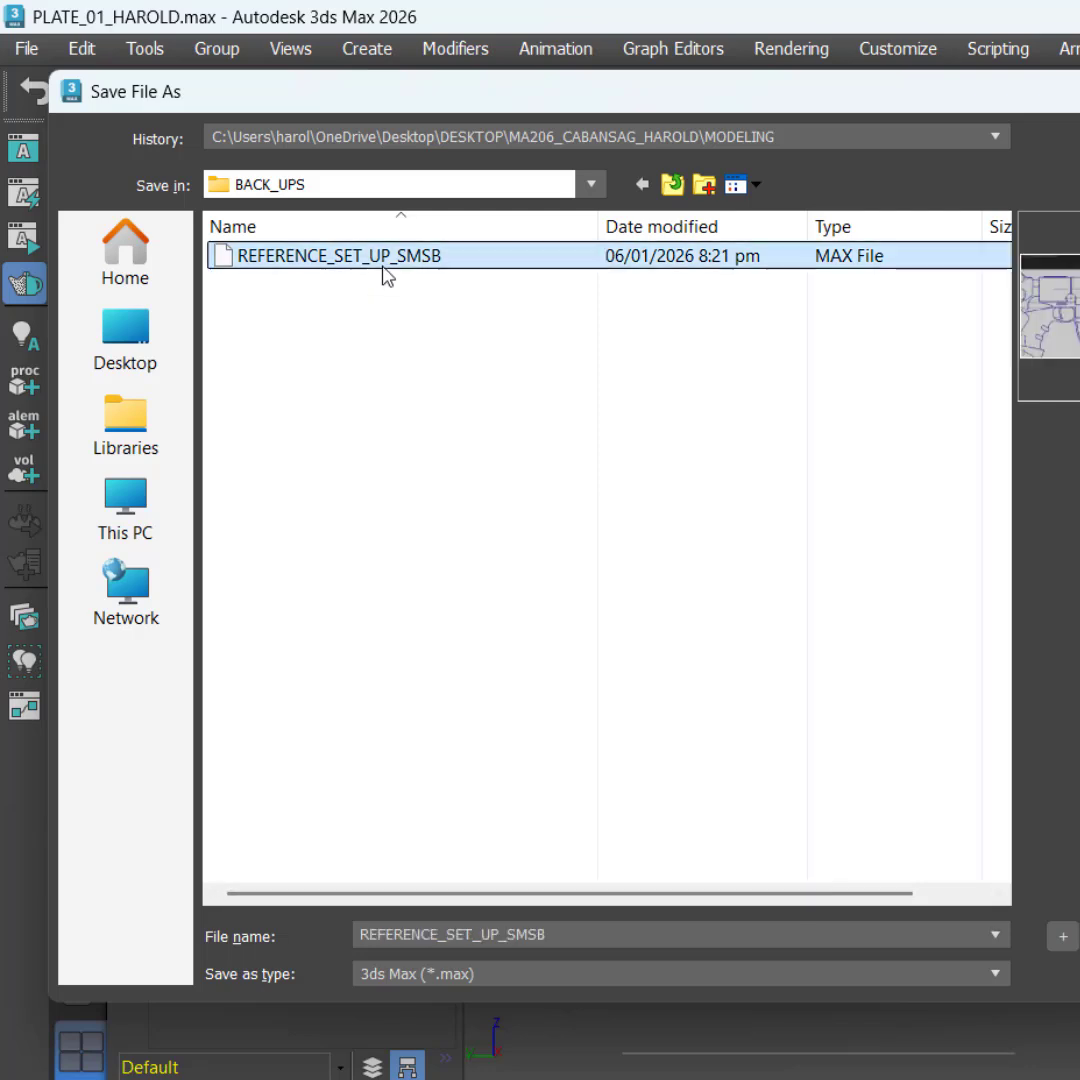
Step: Replace the SMSB ending of the file name with SGBP and save the scene as REFERENCE_SET_UP_SGBP
click(657, 932)
key(End)
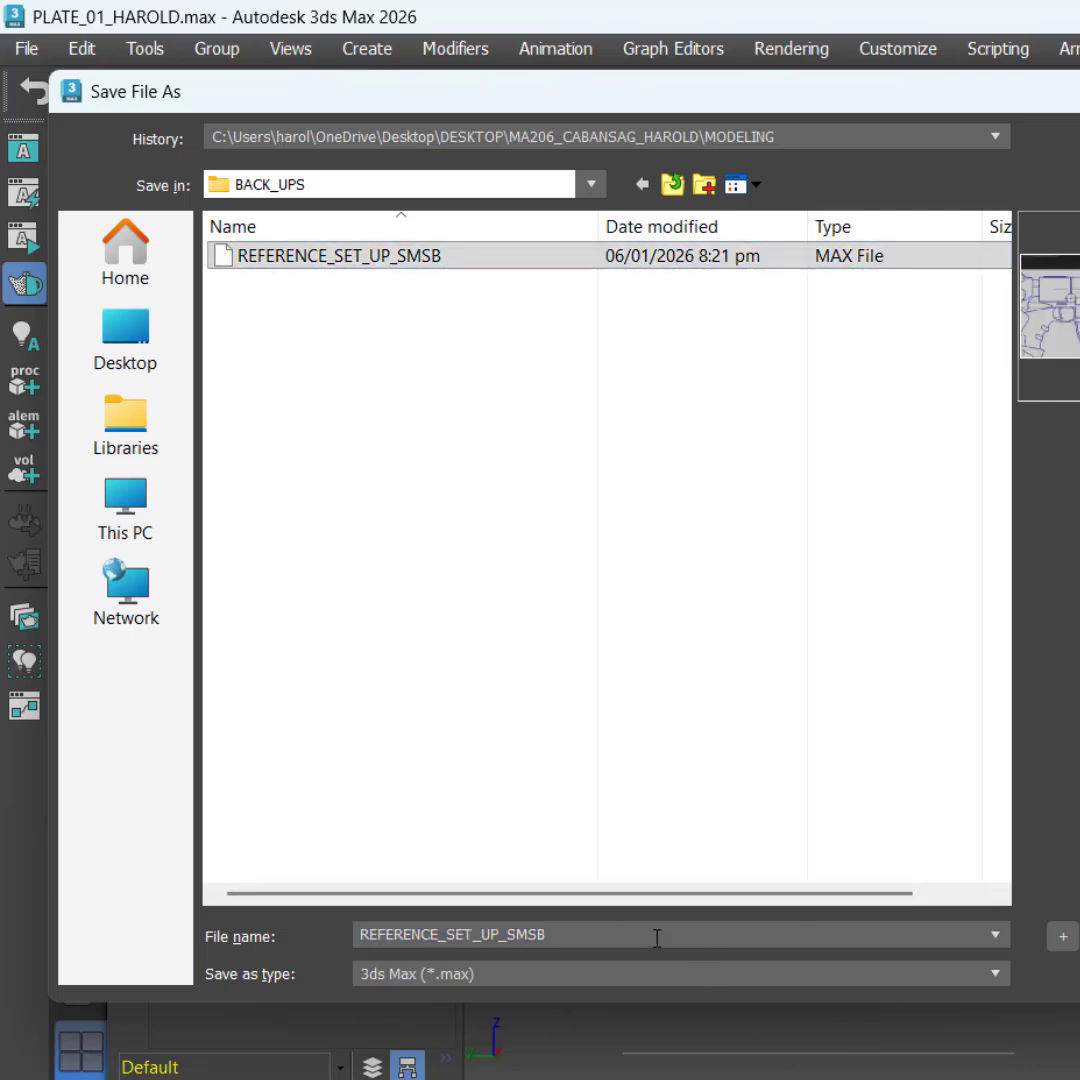
key(shift+Left)
key(shift+Left)
key(shift+Left)
key(shift+Left)
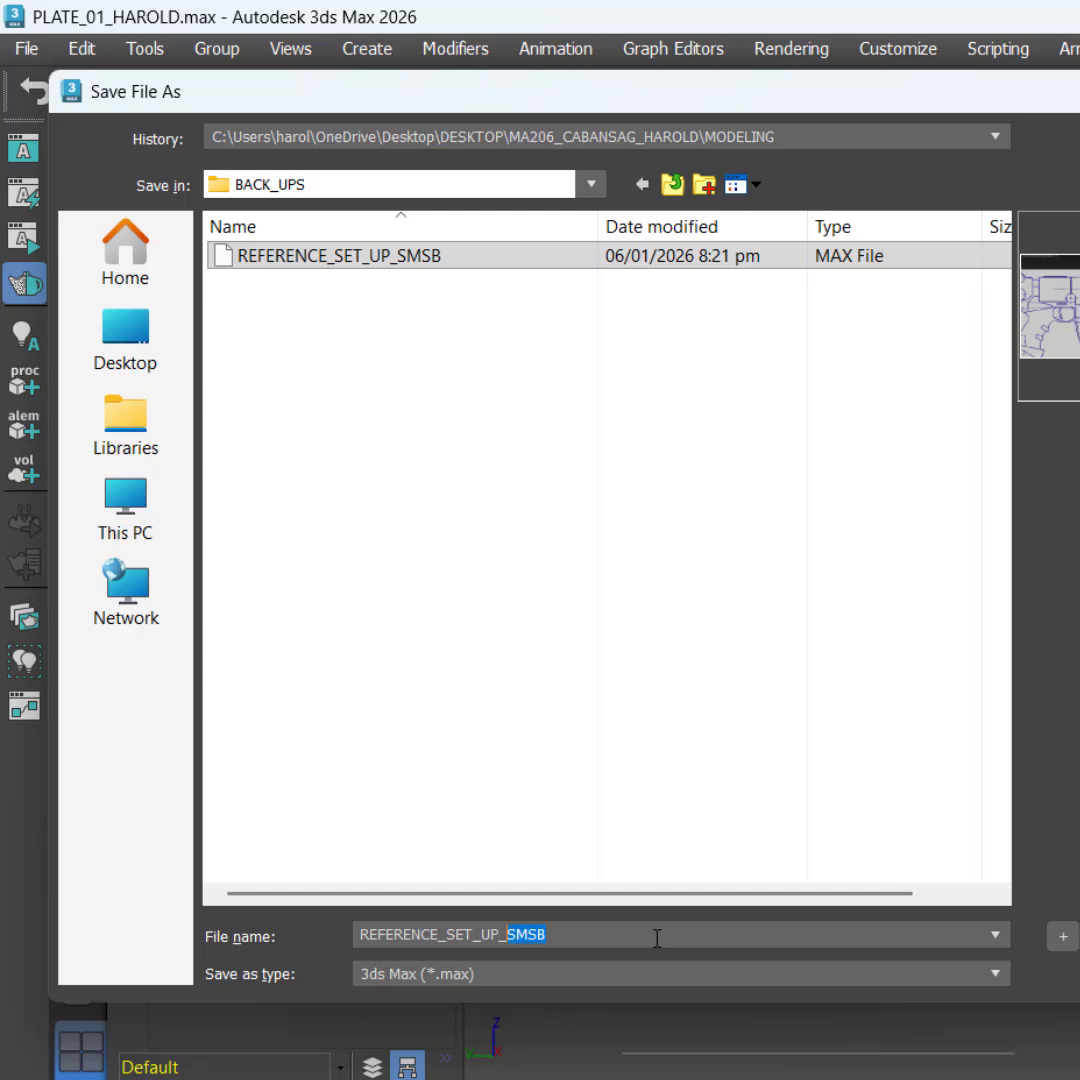
text(SGBP)
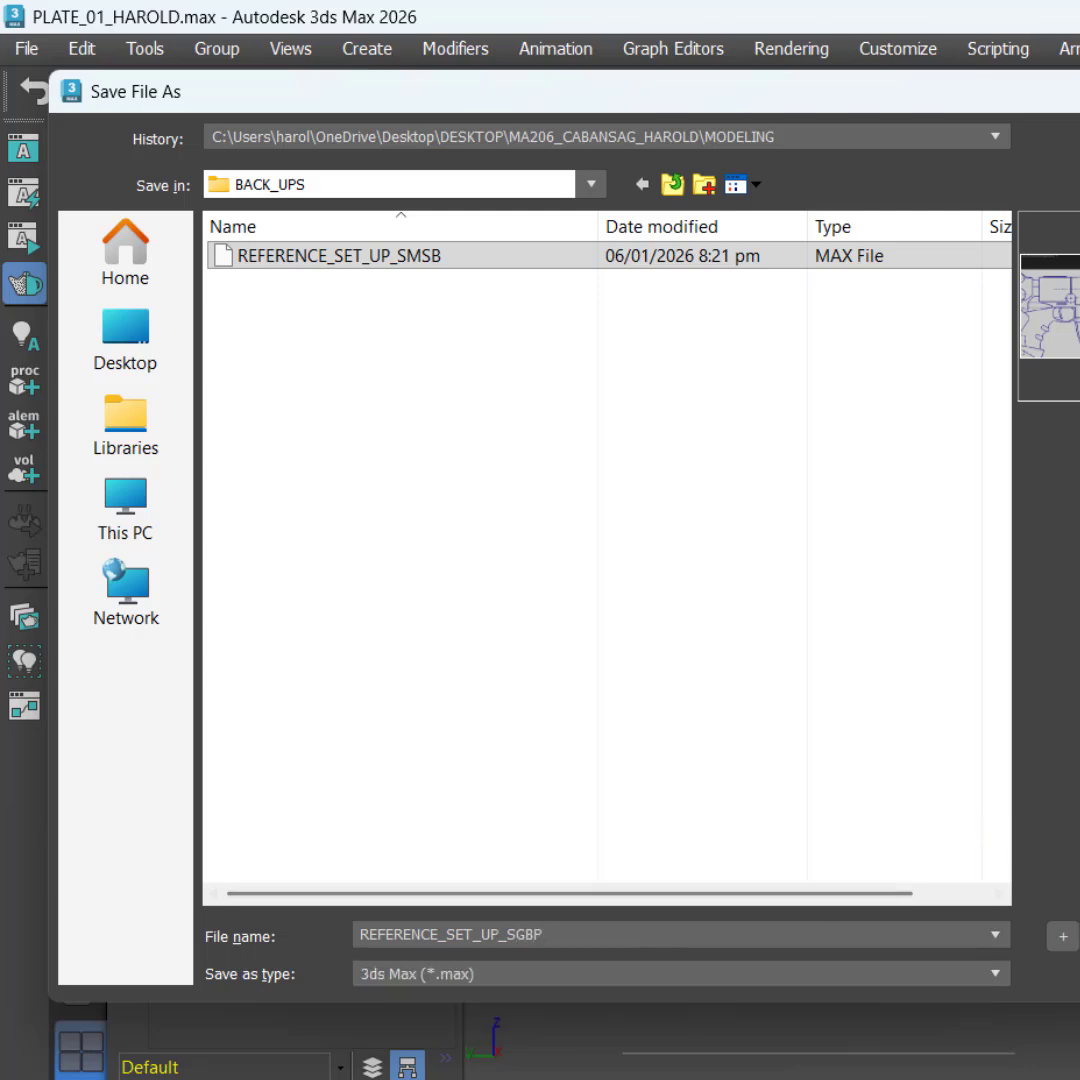
key(Return)
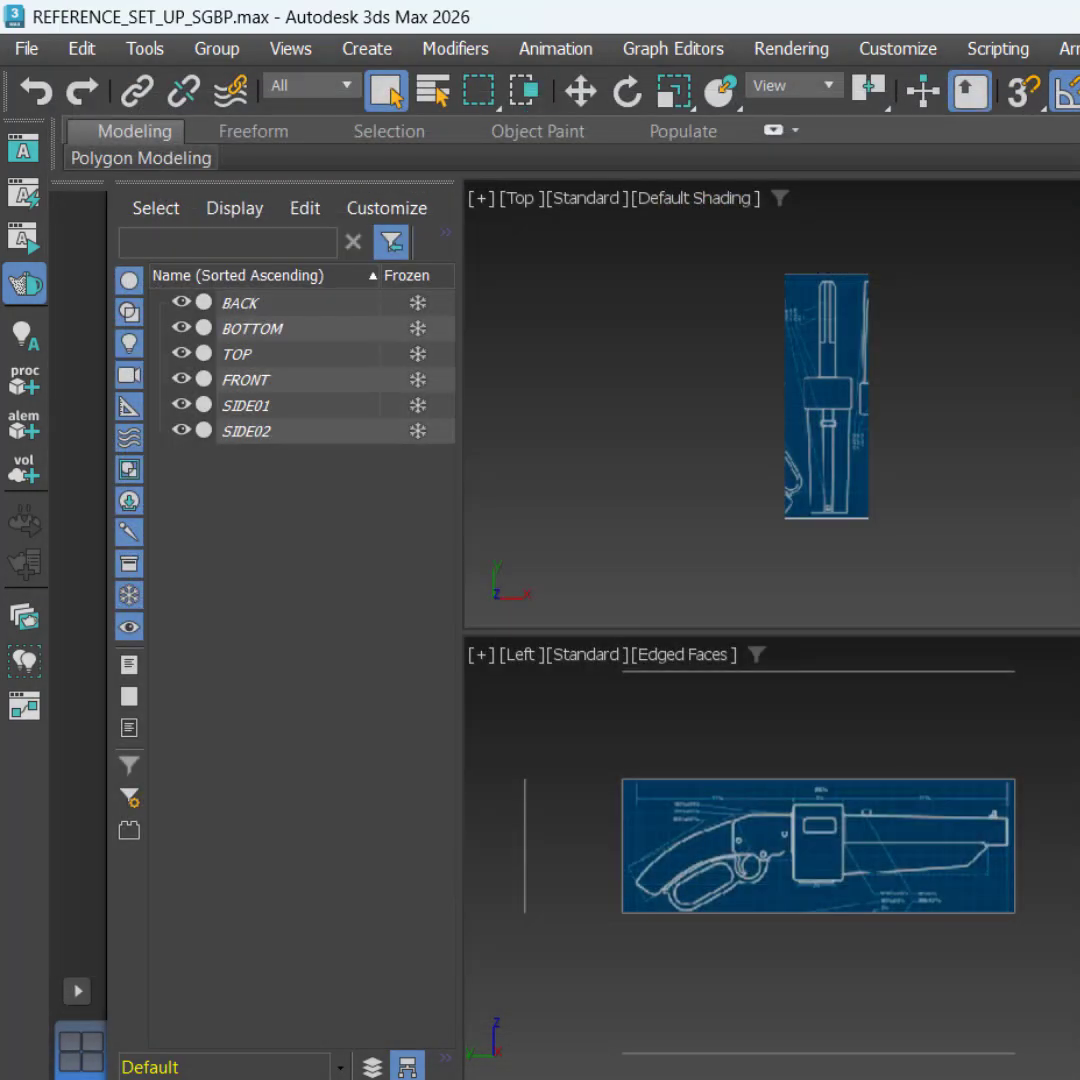
key(alt)
key(alt)
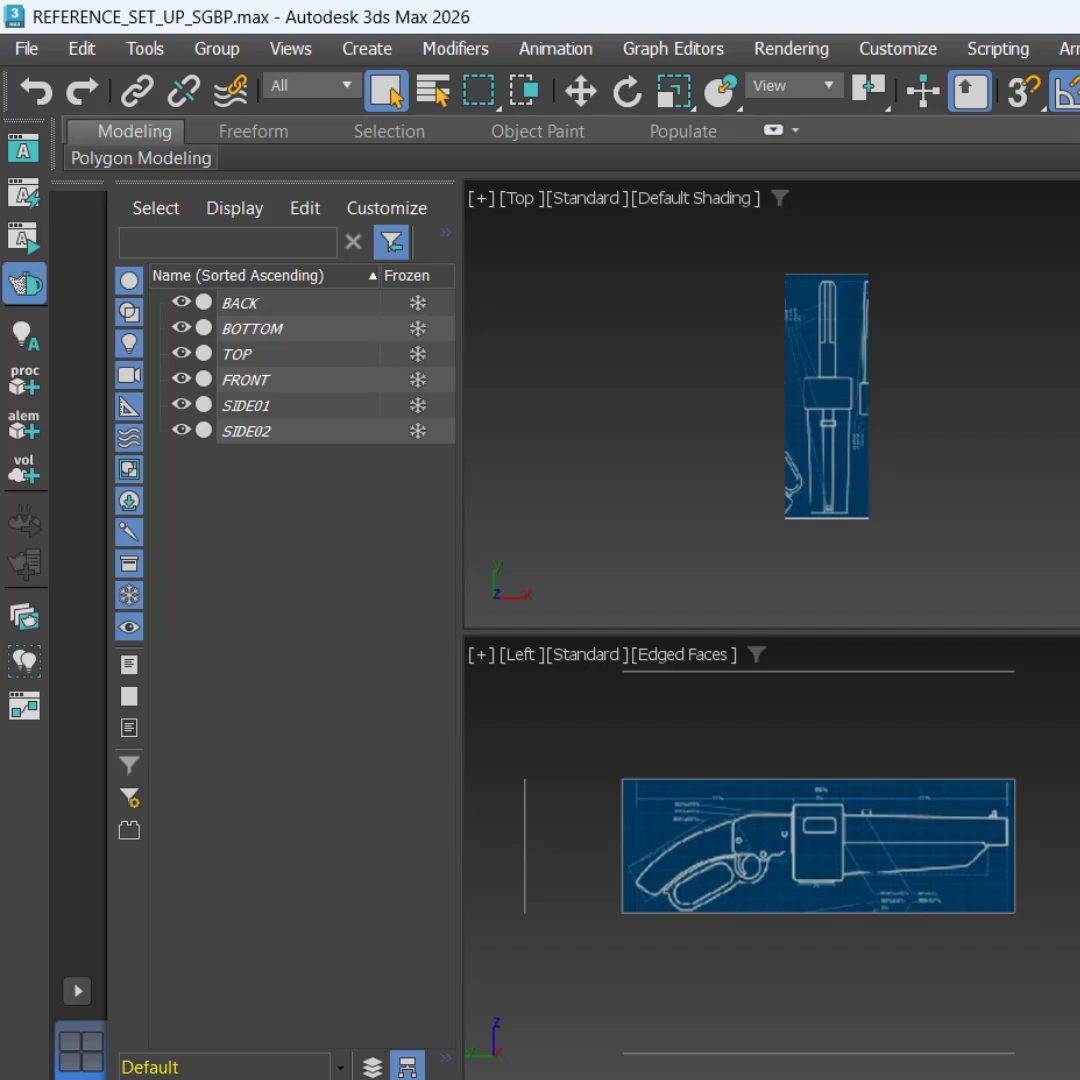